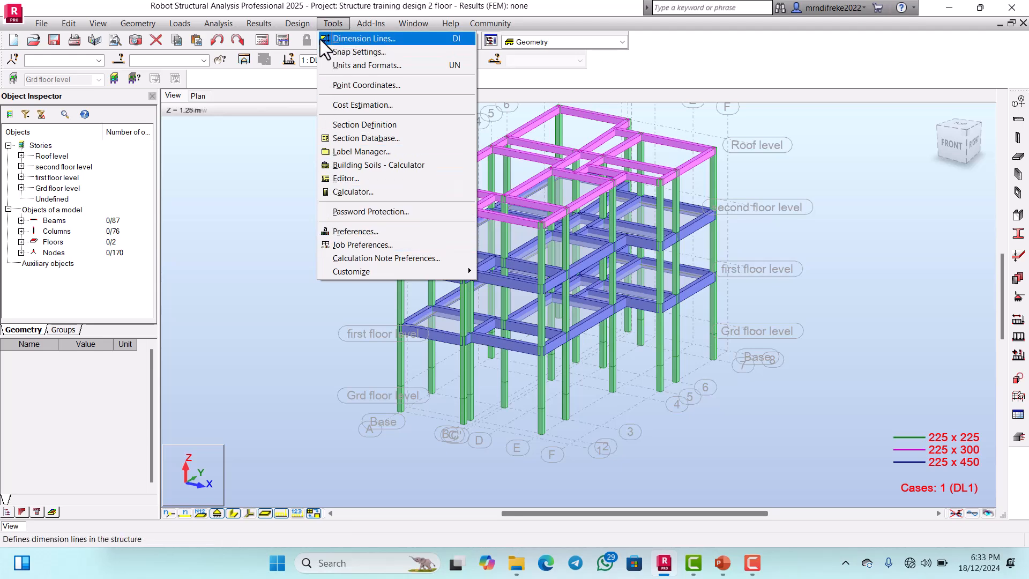
Review the job preferences for materials and for the dimension, force, other and custom unit settings
click(349, 242)
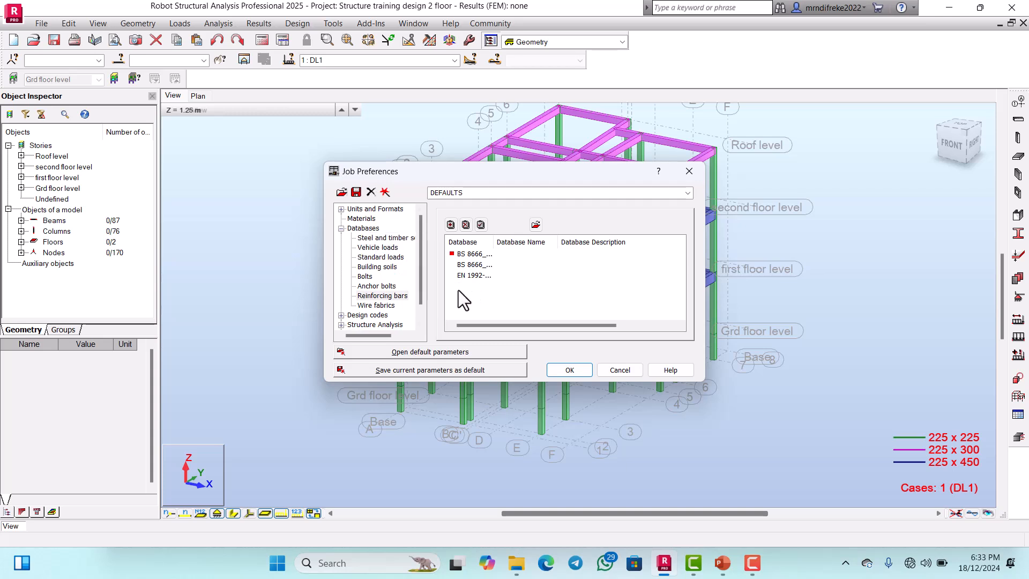
click(365, 220)
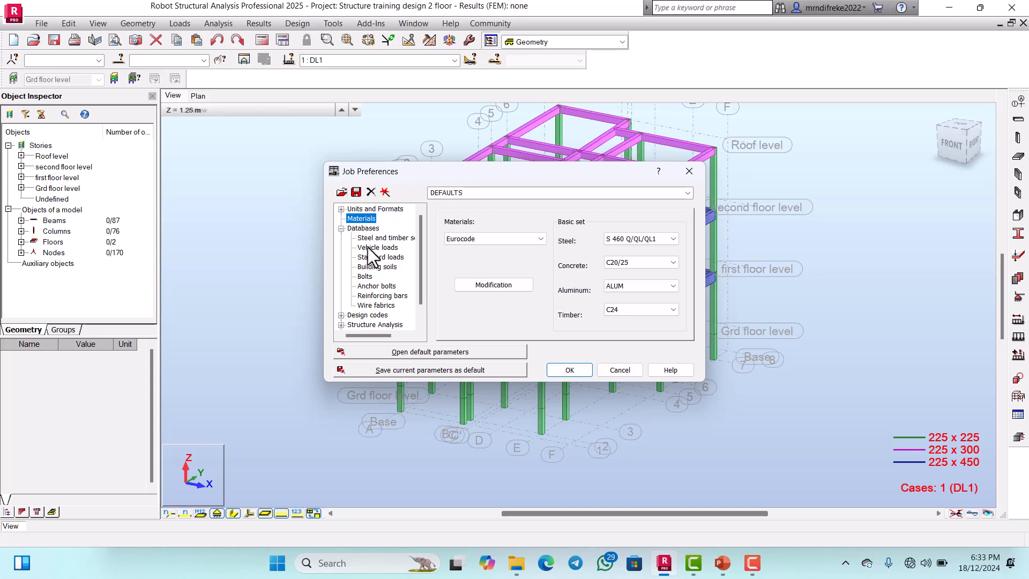
click(361, 210)
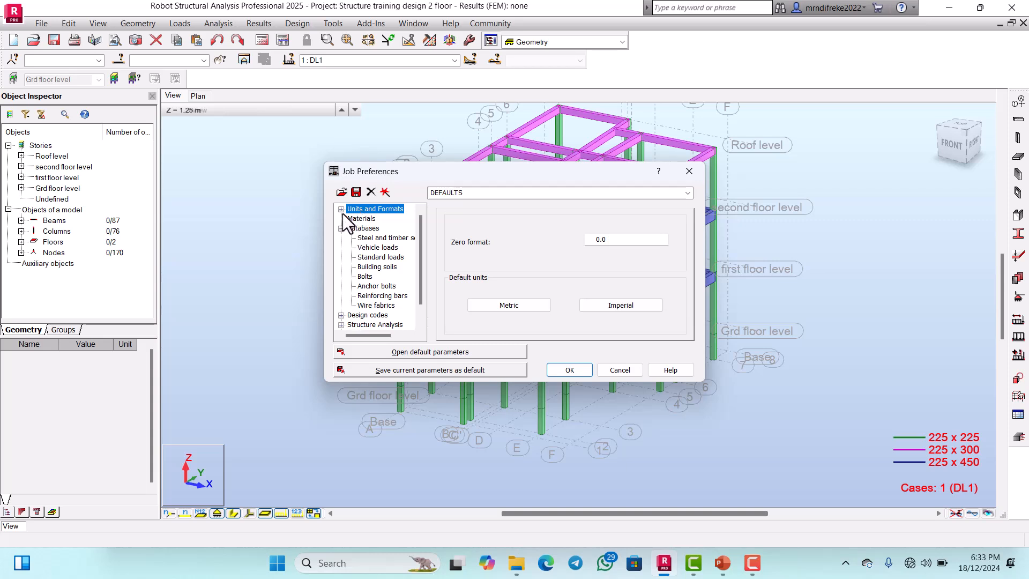
click(341, 210)
click(373, 219)
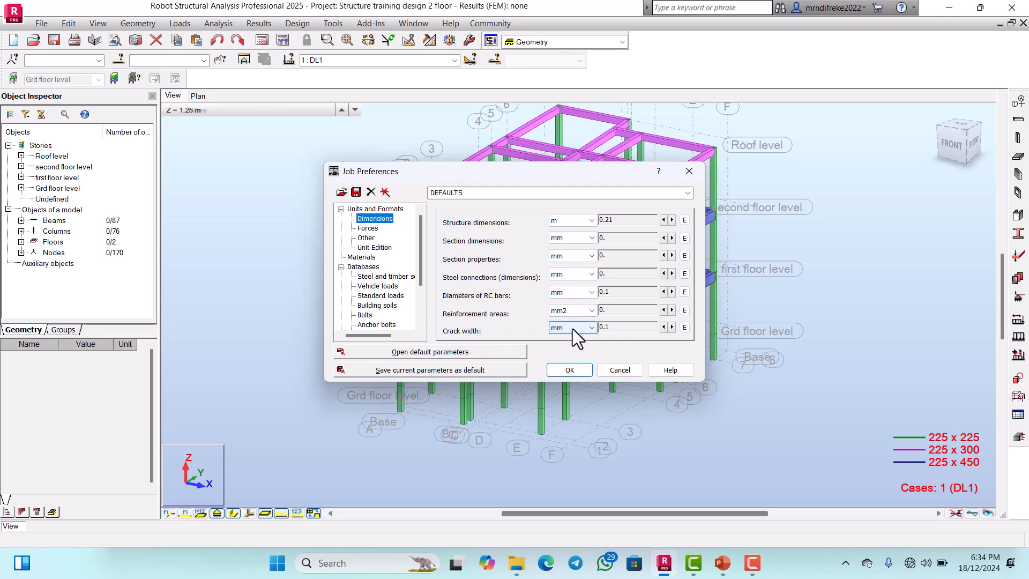
click(369, 229)
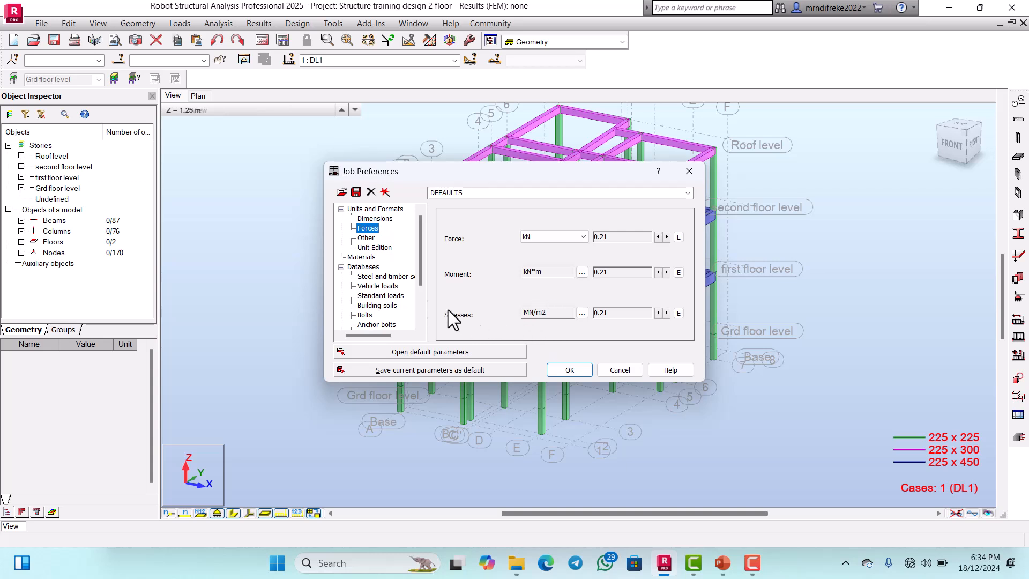
click(365, 238)
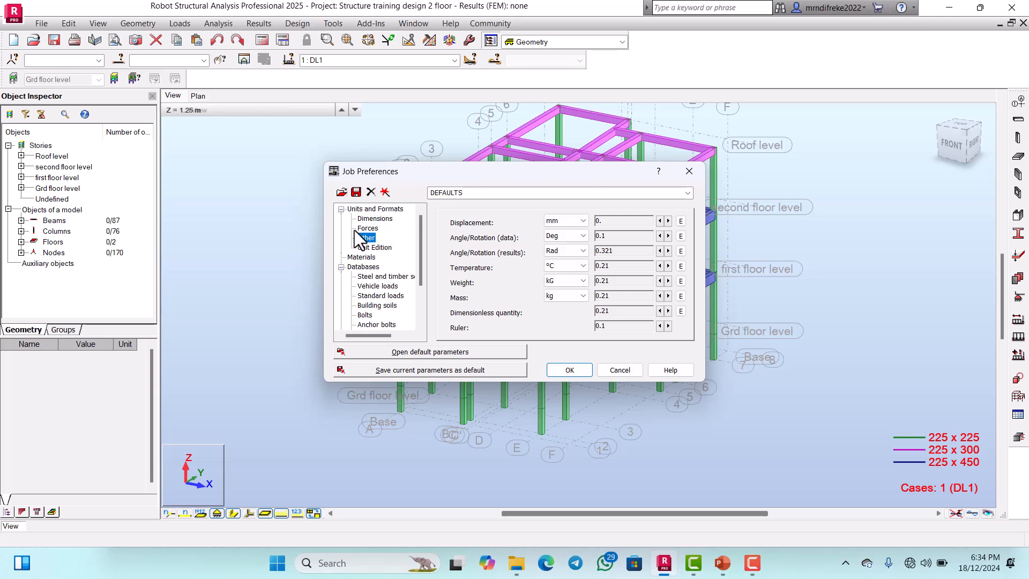
click(375, 249)
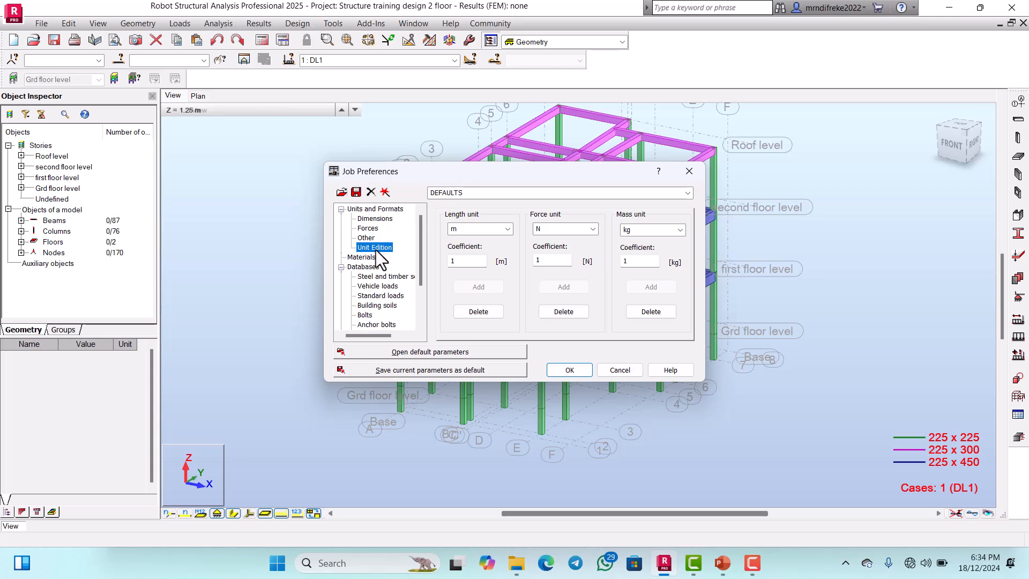
Choose Steel A as the steel in the material definitions of the job preferences and accept it
click(361, 260)
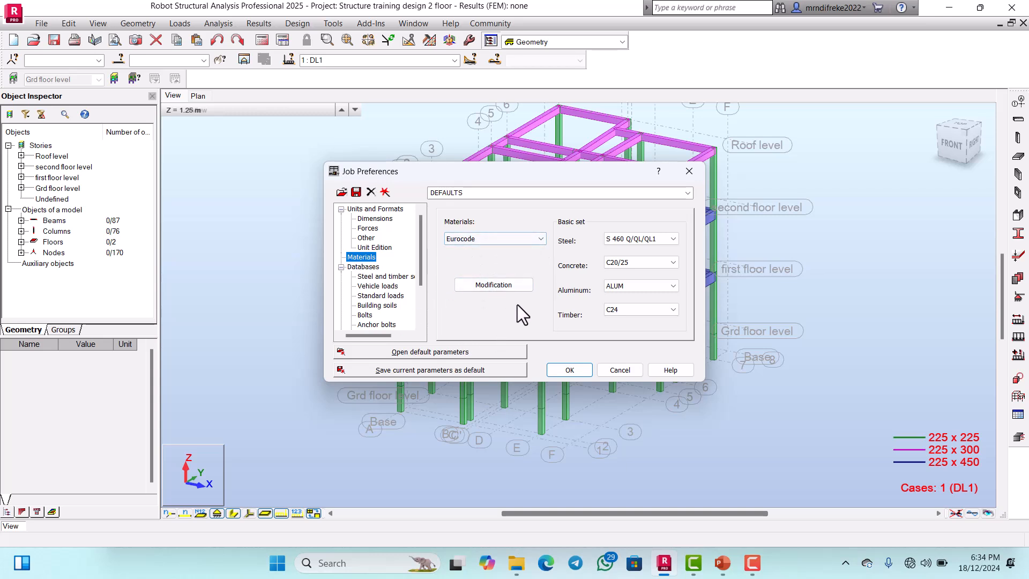
click(504, 283)
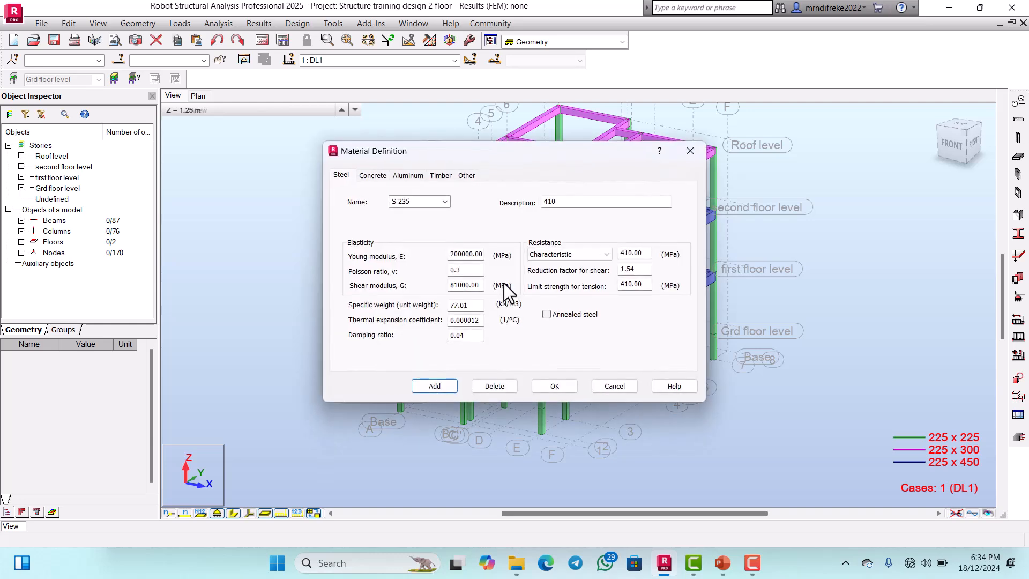
click(444, 200)
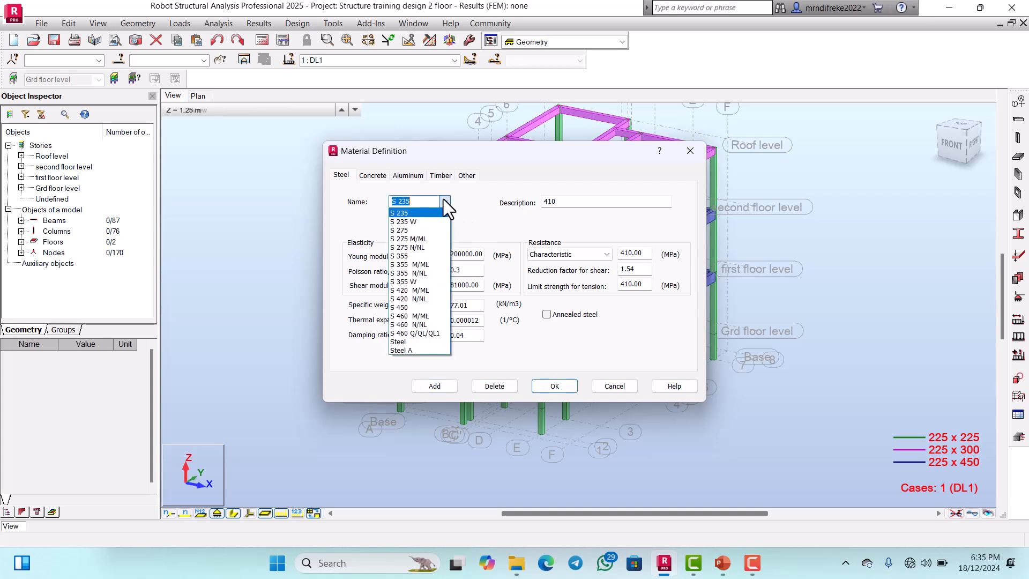
click(423, 350)
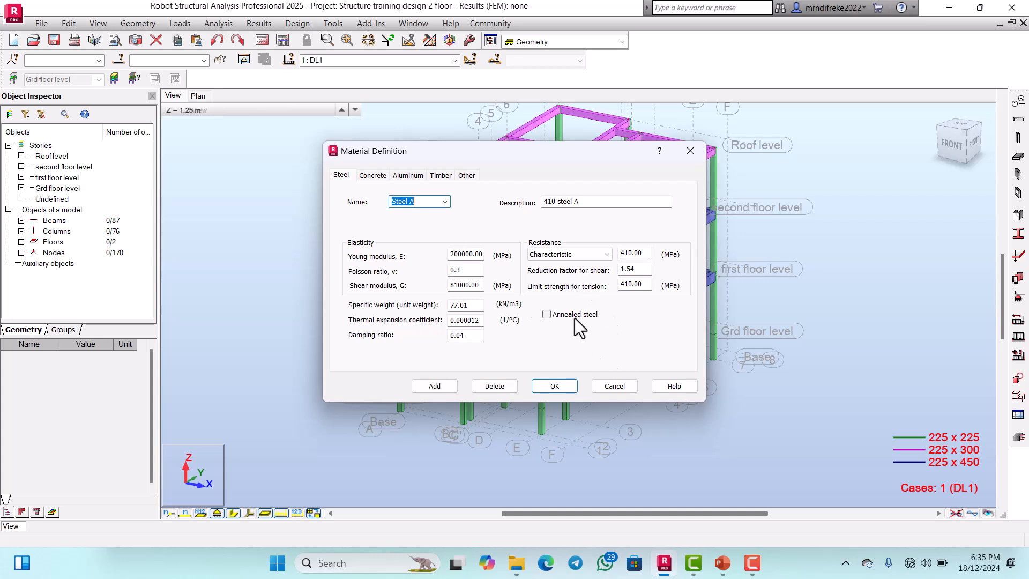
click(558, 387)
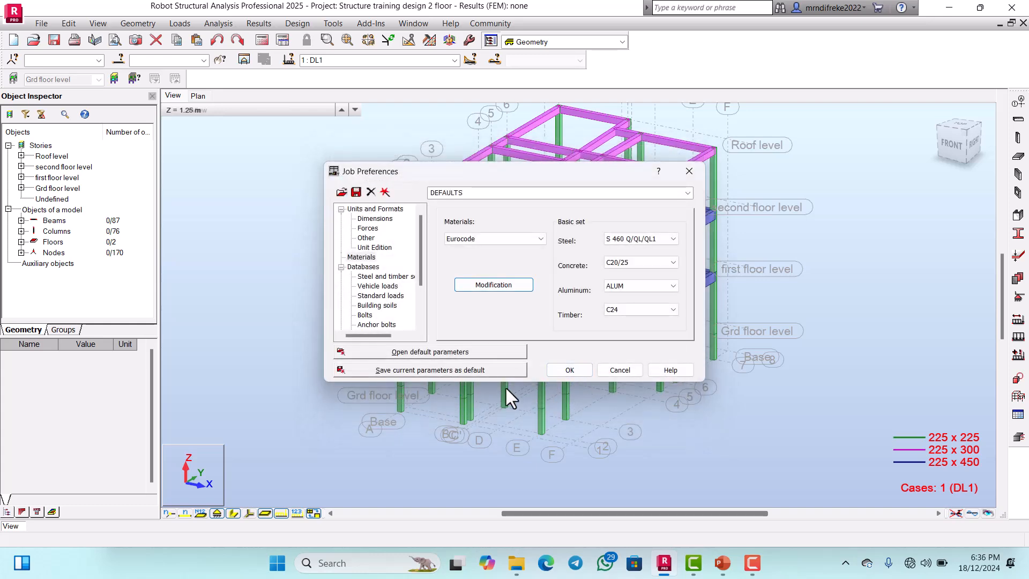
Save the current job preferences as the default parameters and accept the preferences
click(426, 369)
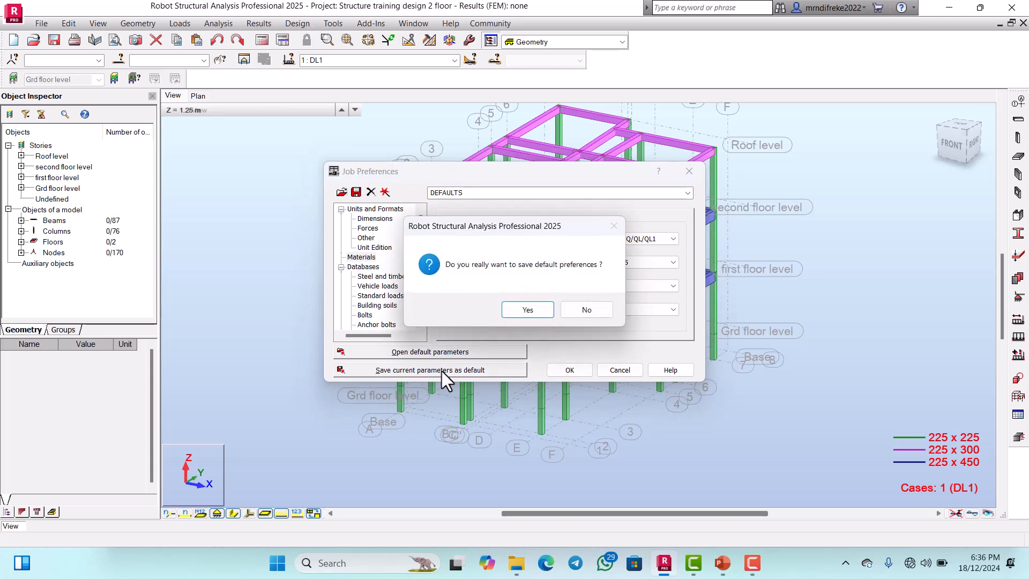
click(528, 310)
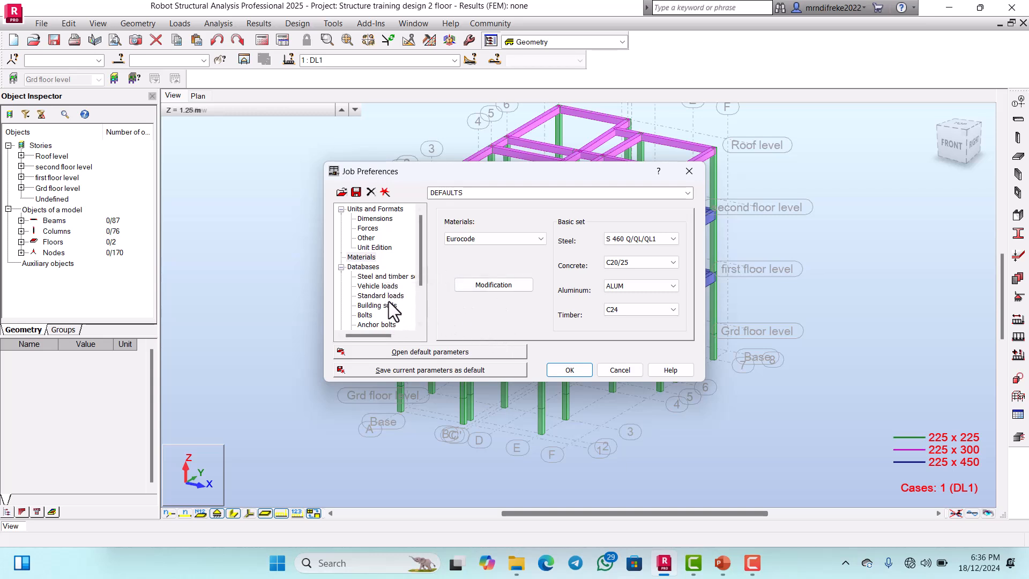
click(569, 370)
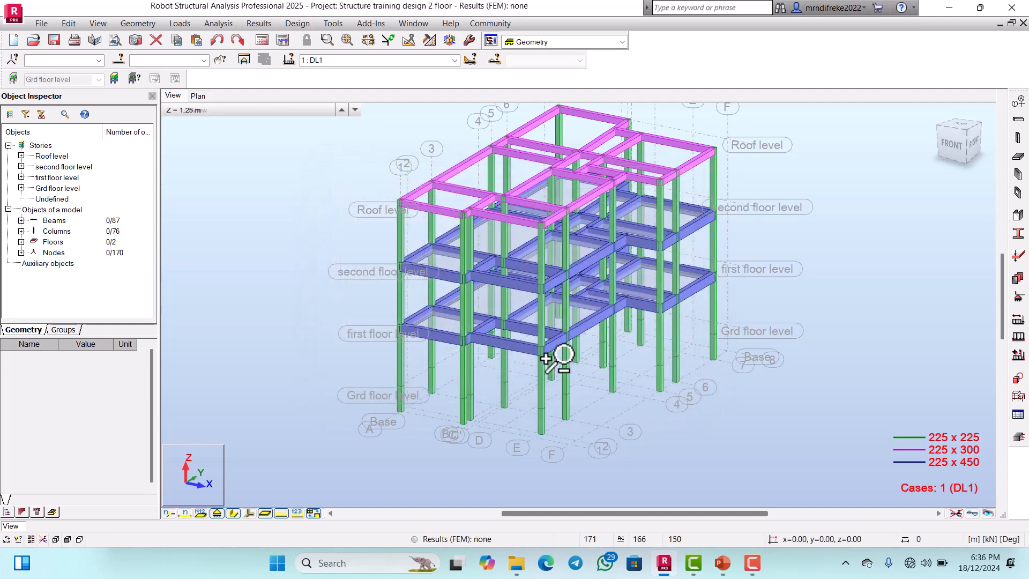
scroll(488, 319, down, 1)
scroll(496, 317, up, 1)
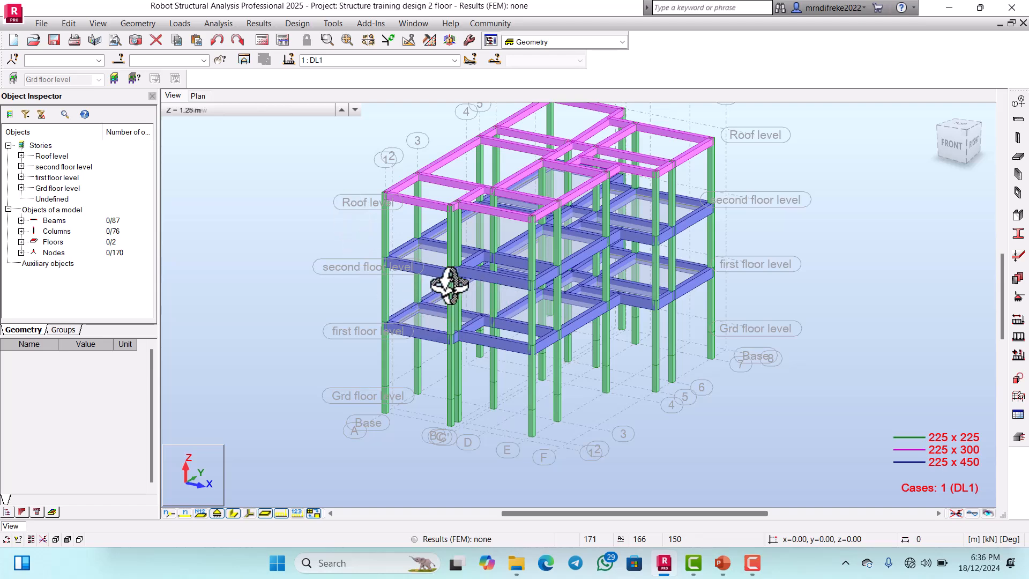
scroll(459, 307, down, 1)
scroll(485, 313, up, 1)
scroll(482, 311, down, 1)
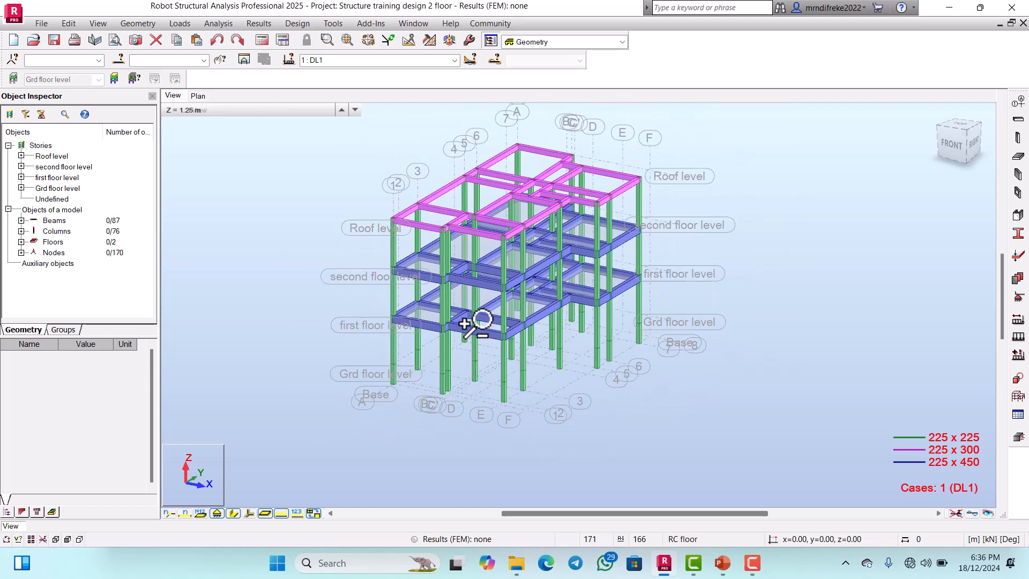
click(328, 110)
Run a structure verification of the model to check for errors and warnings, and close the report
click(217, 25)
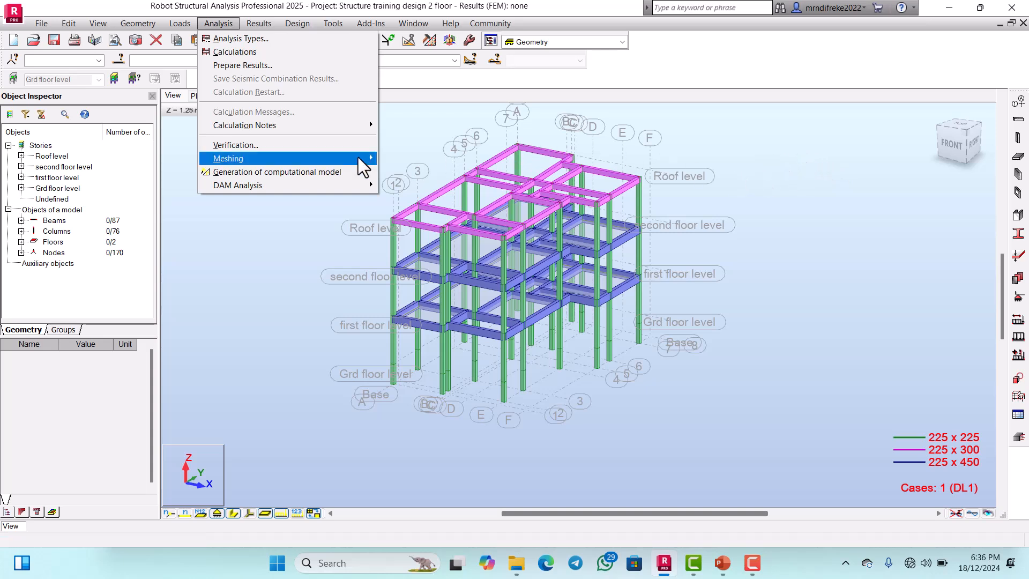
click(255, 145)
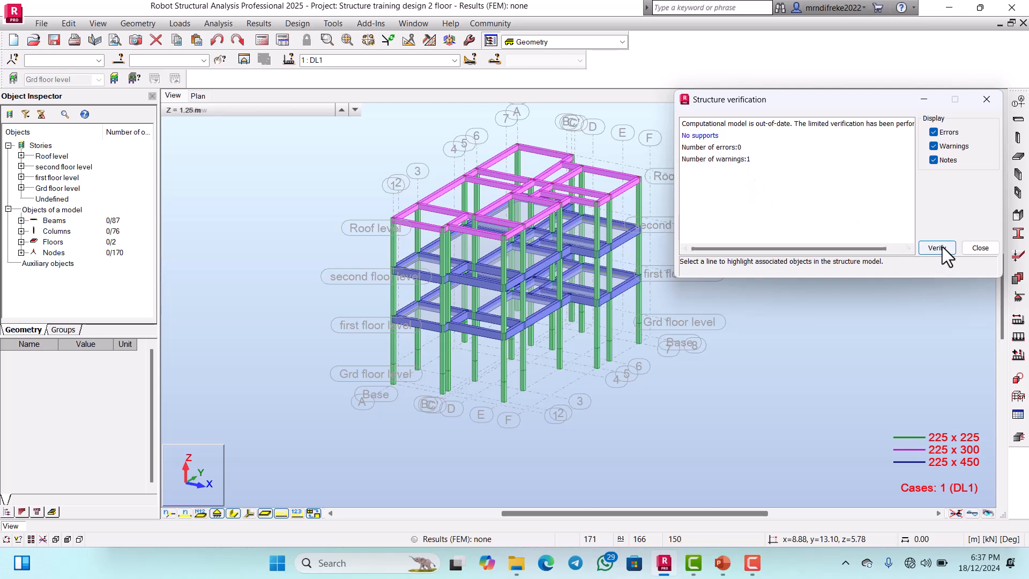
click(970, 249)
Set the working level to Base (-1.25 m) in both the 3D view and the plan view
mouse_move(220, 121)
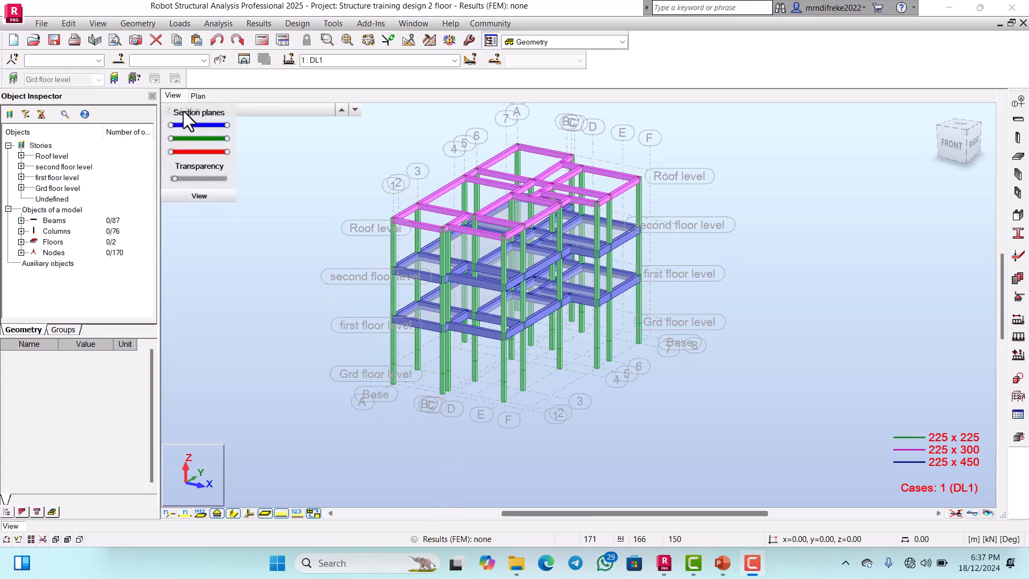
mouse_move(278, 112)
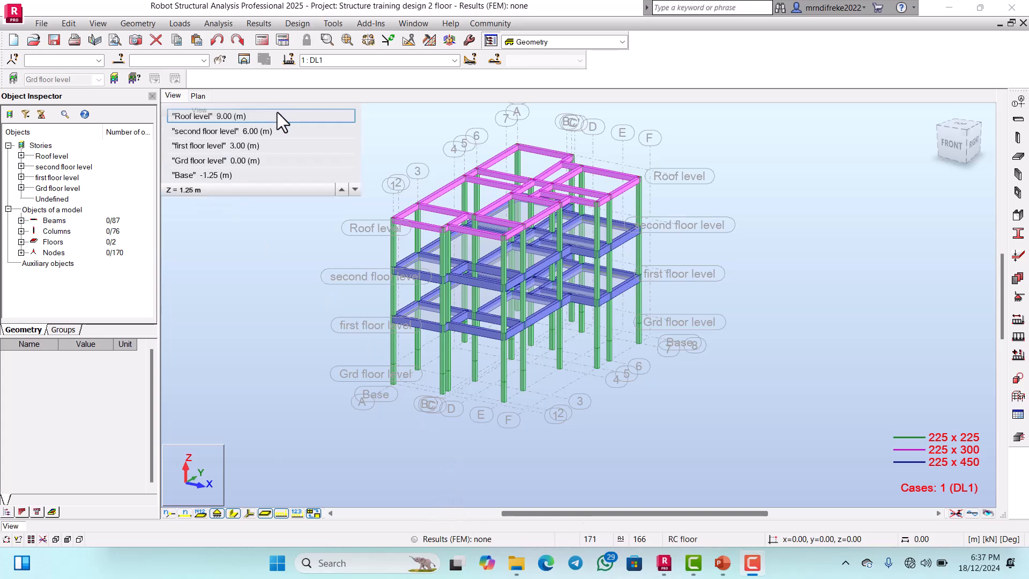
click(203, 175)
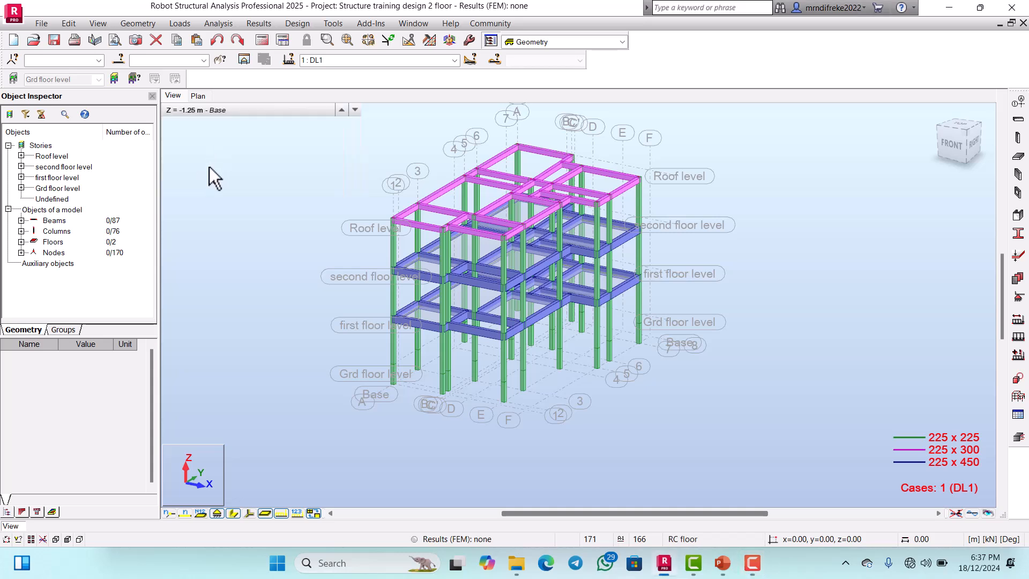
click(202, 100)
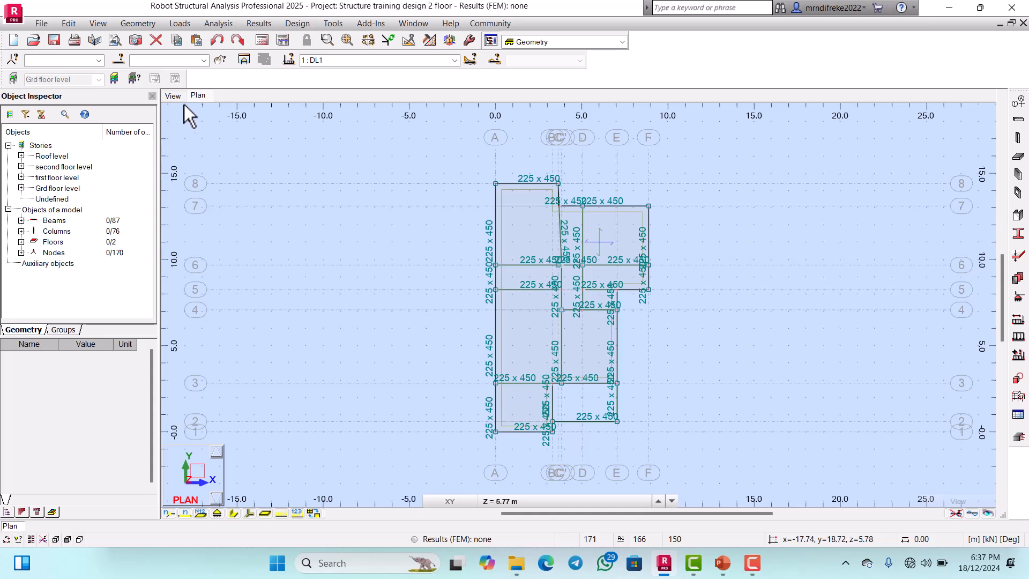
click(518, 503)
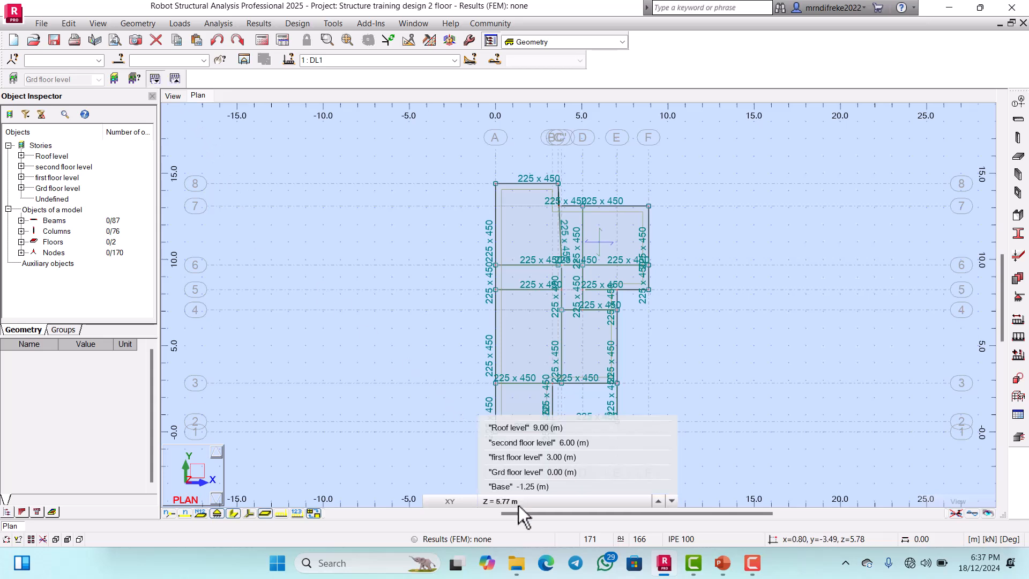
click(526, 486)
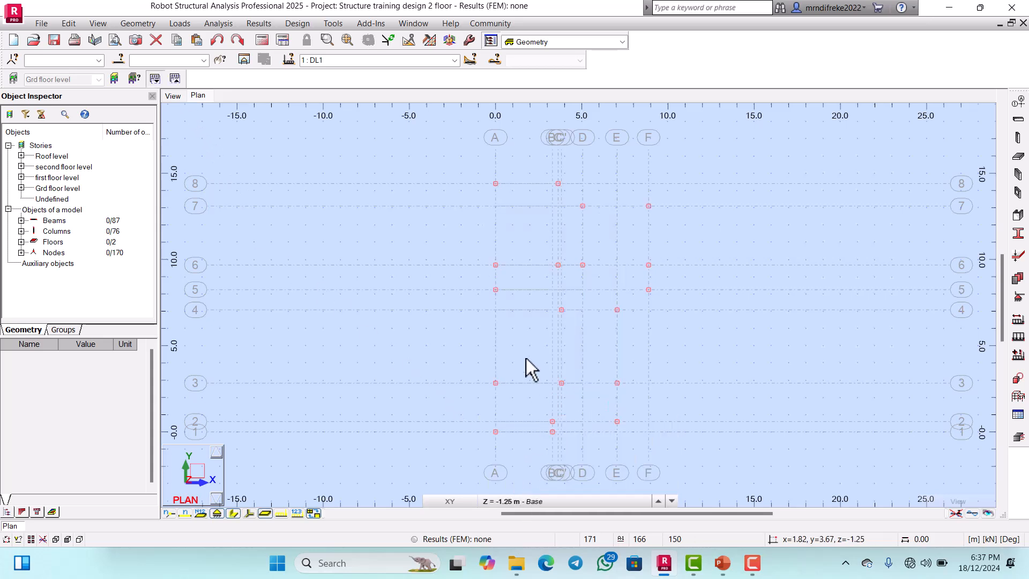
Assign Fixed nodal supports to all column nodes on the Base level in the plan view
scroll(513, 323, down, 4)
scroll(556, 346, up, 6)
scroll(470, 316, down, 2)
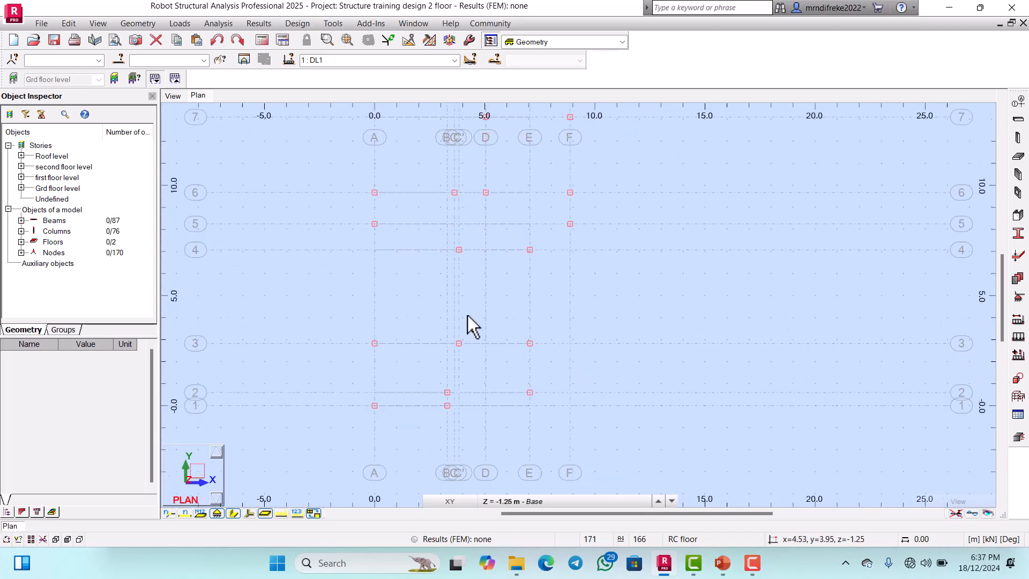
scroll(491, 361, down, 3)
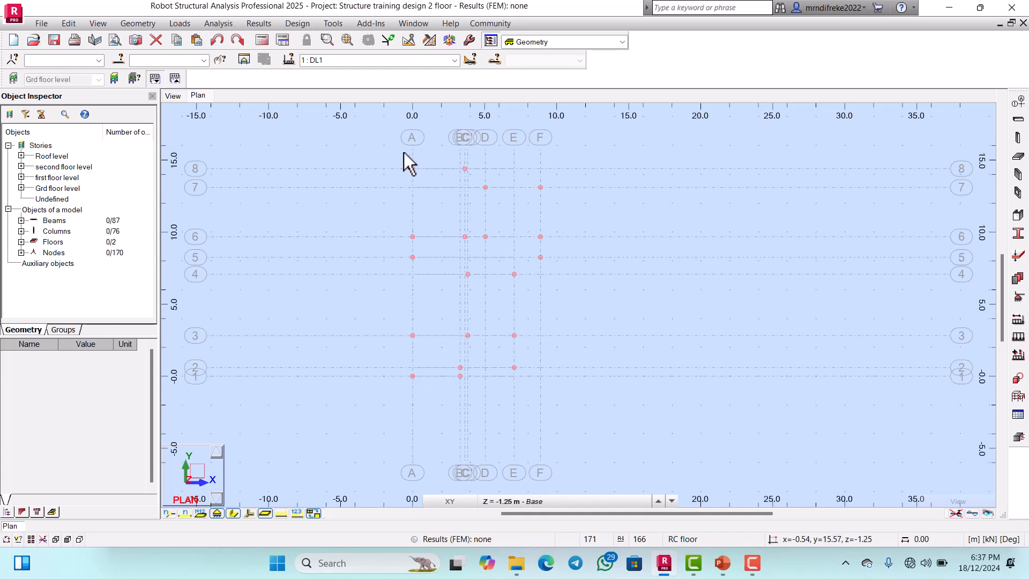
drag(381, 152, 571, 412)
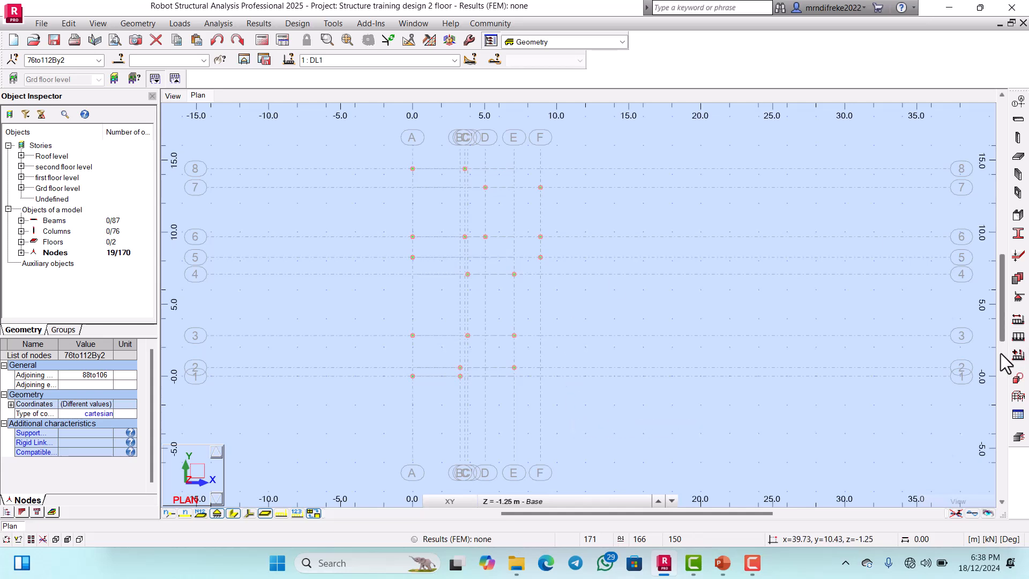
click(1019, 298)
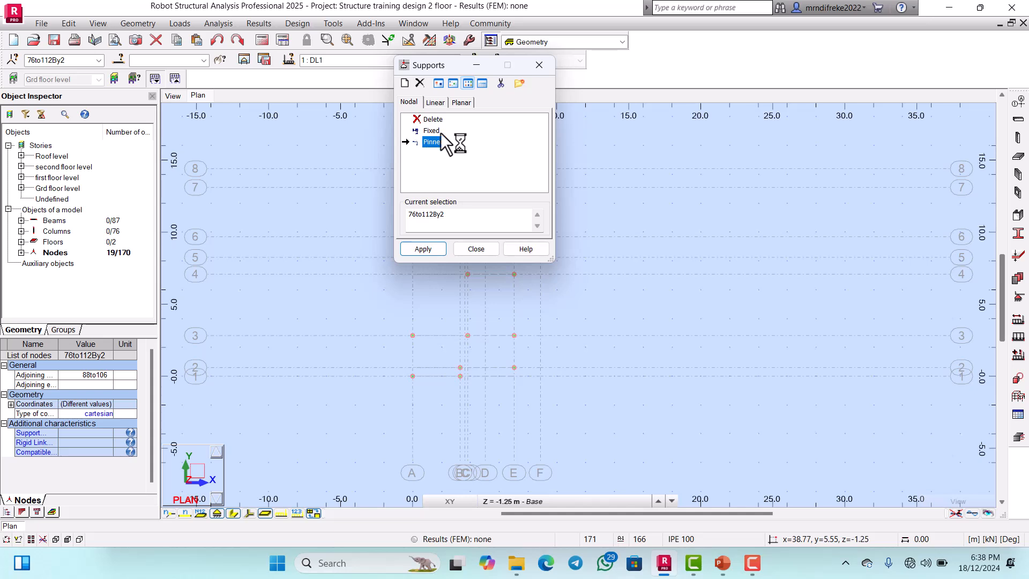
click(430, 131)
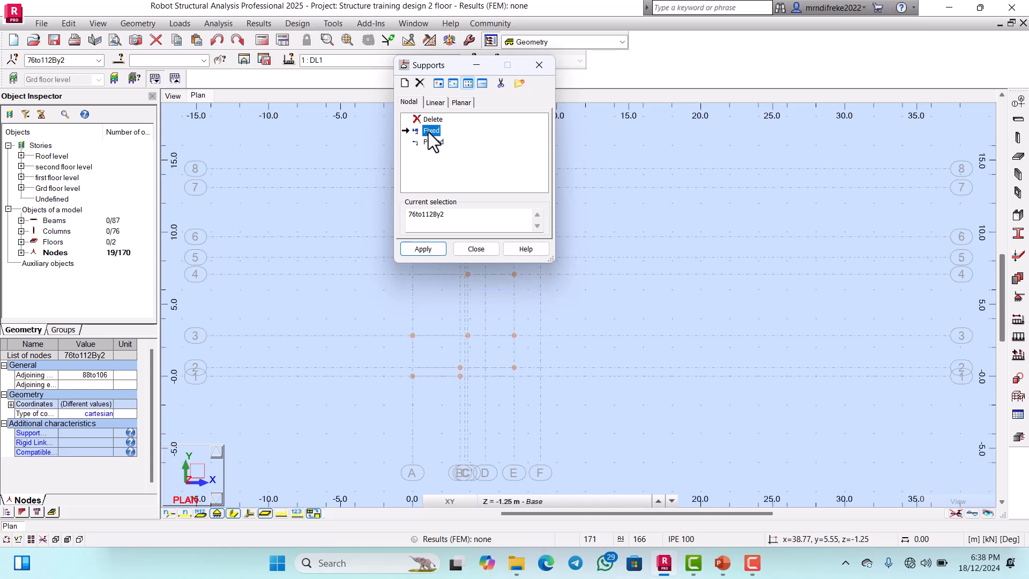
click(428, 251)
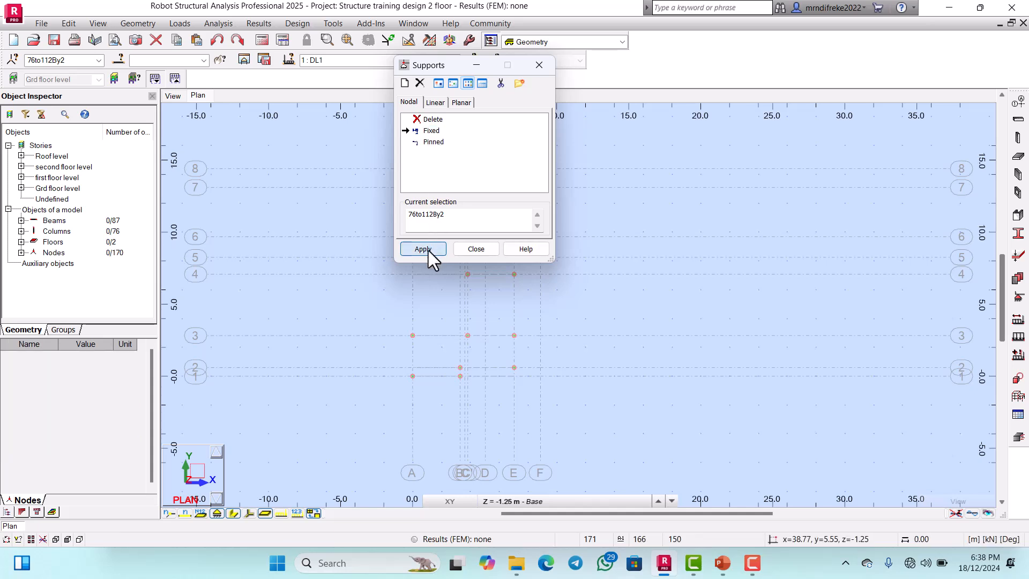
click(469, 248)
Inspect the supports in plan, and return to the 3D view to examine them at the column bases
scroll(467, 378, up, 1)
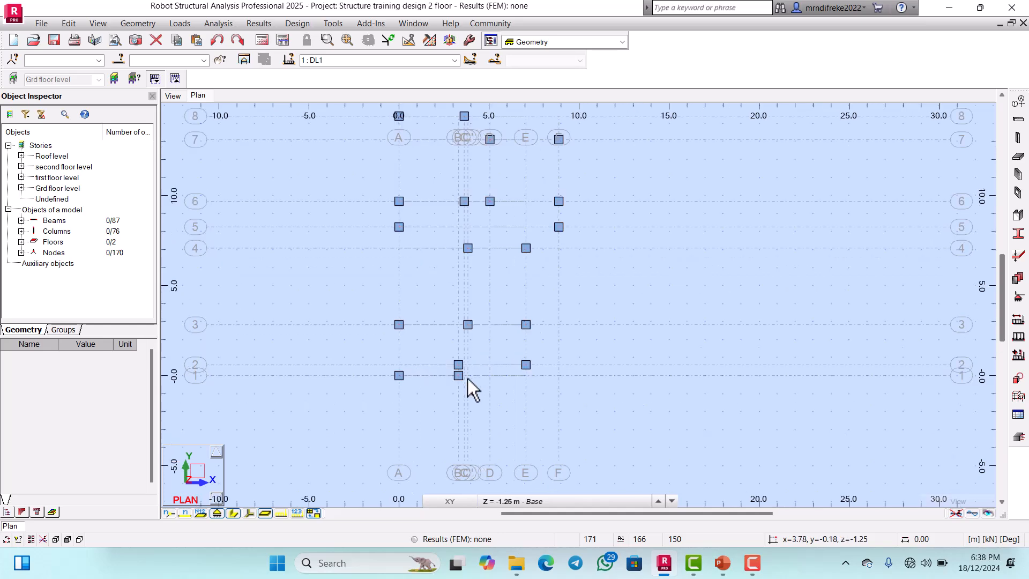
scroll(463, 379, up, 1)
scroll(519, 341, down, 2)
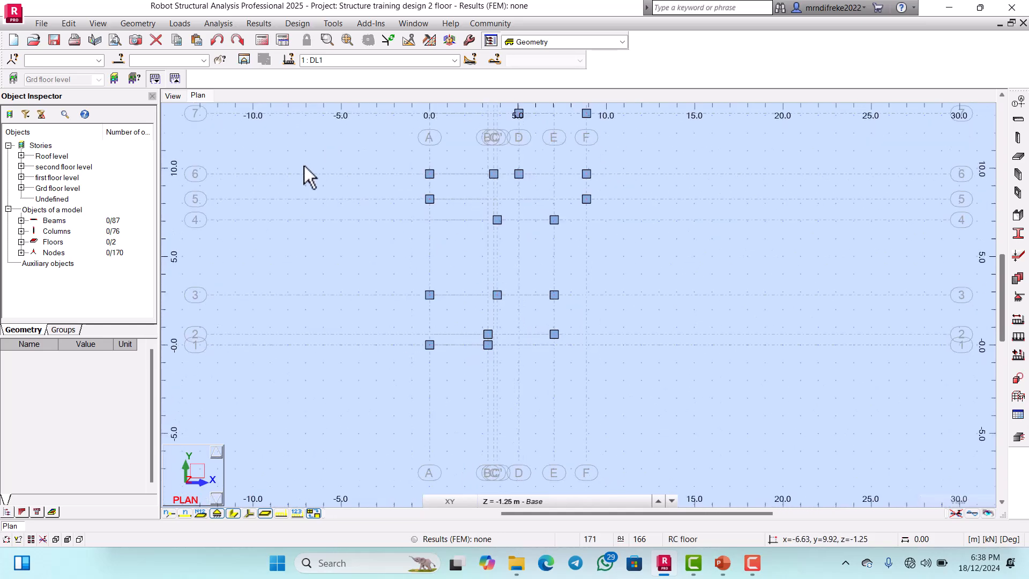
click(172, 97)
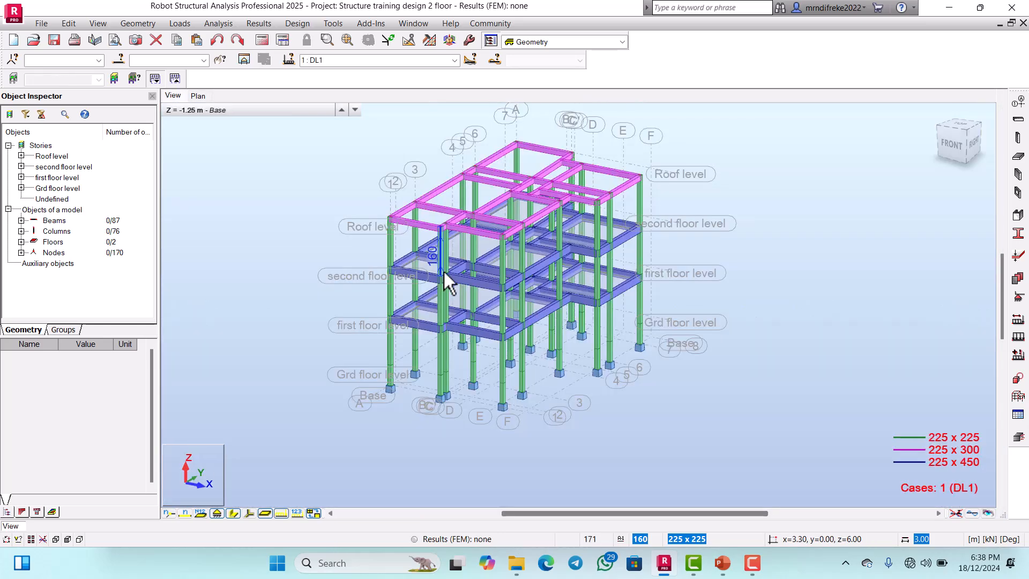
scroll(457, 403, up, 2)
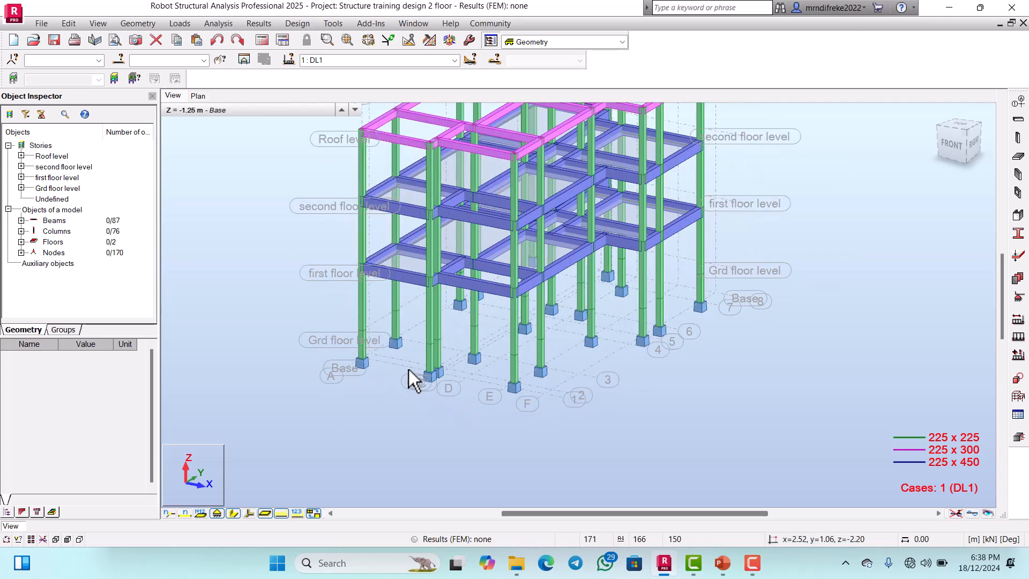
Run the structure verification again on the model with its fixed supports, check the errors and warnings, and close the report
scroll(430, 331, down, 4)
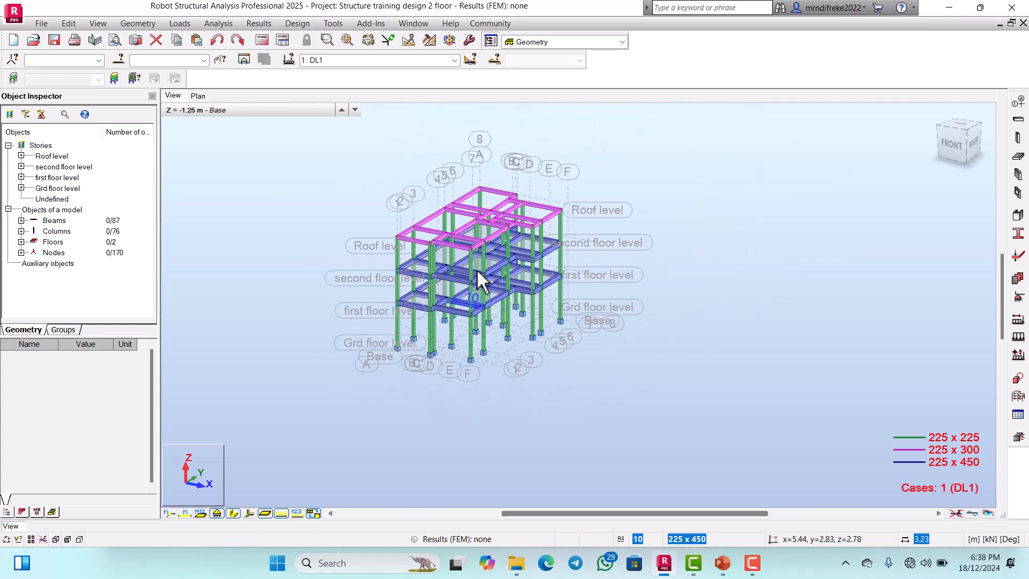
scroll(480, 276, up, 2)
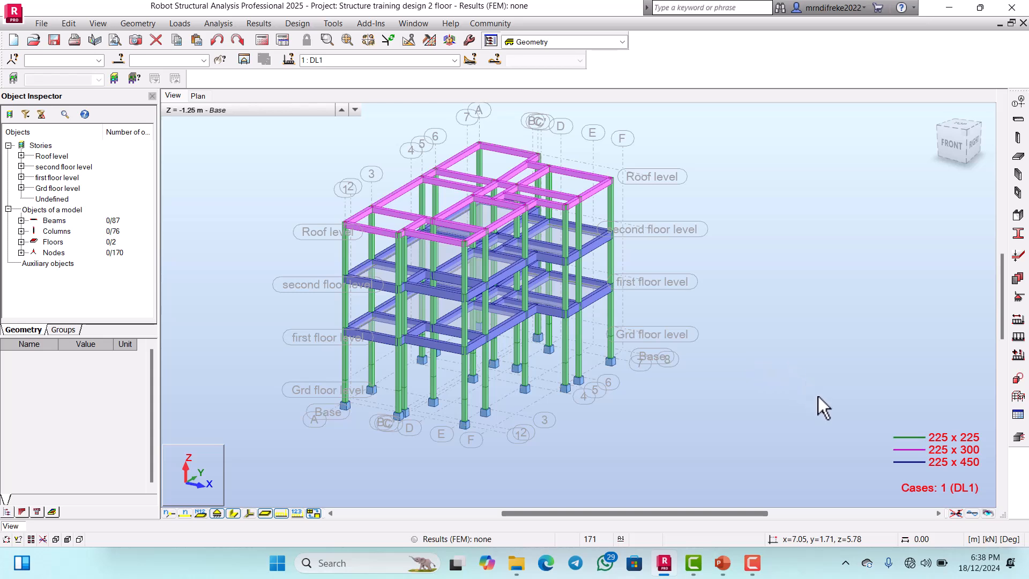
key(F10)
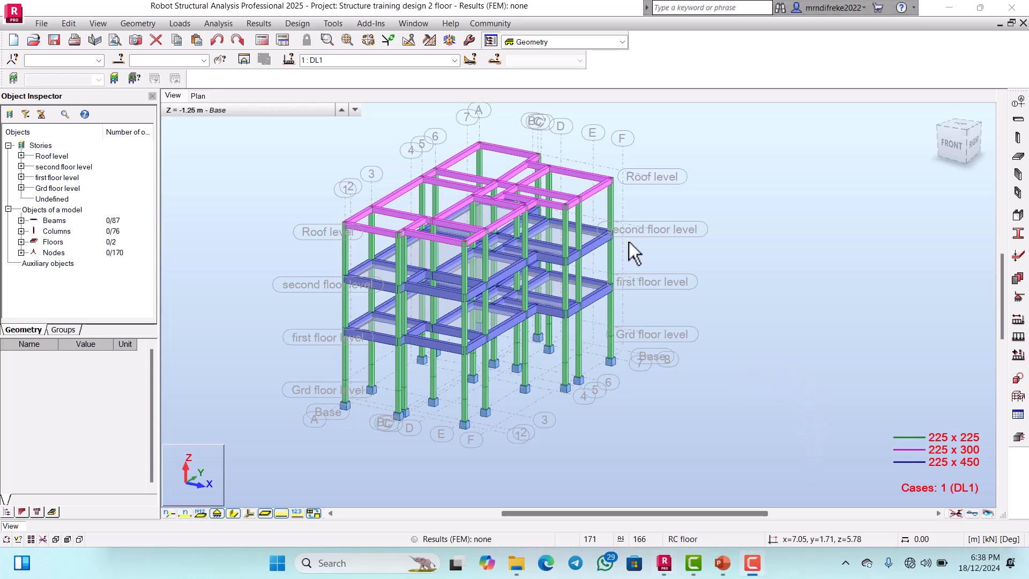
scroll(629, 242, down, 4)
scroll(526, 240, up, 5)
click(207, 26)
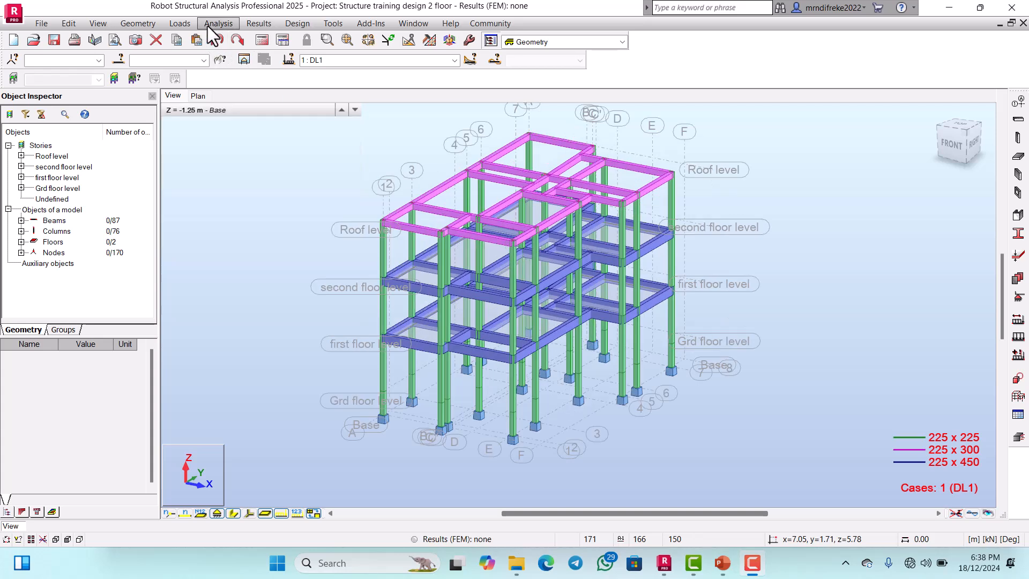
click(225, 143)
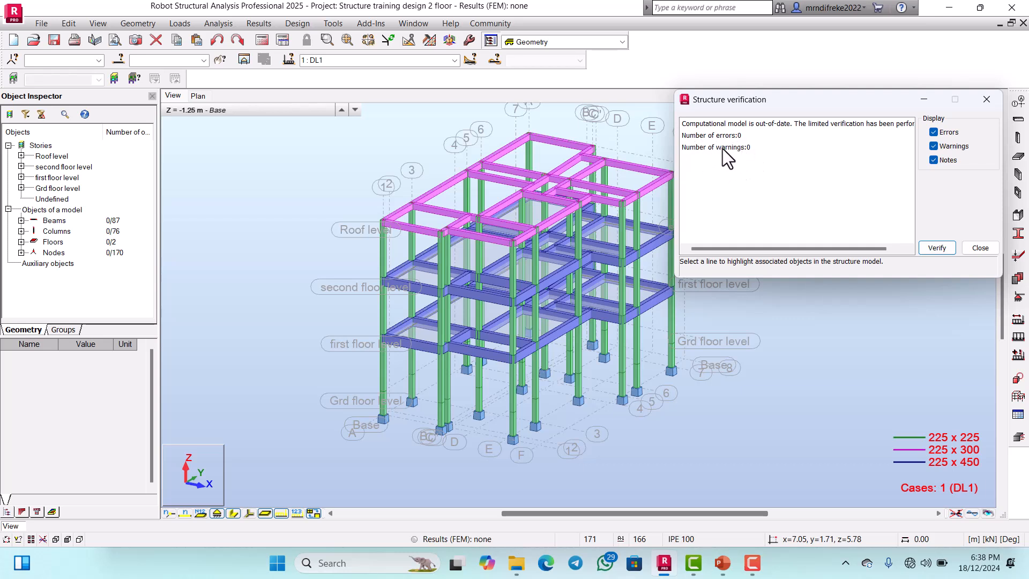
click(974, 250)
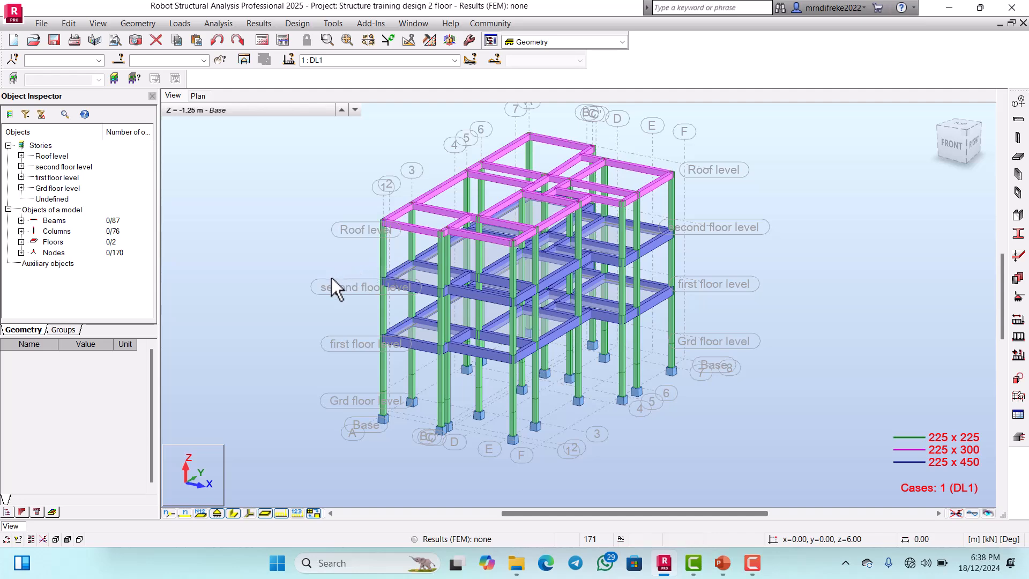
Select all 225 x 225 columns by cross-section, starting from the corner column between ground and first floor level
scroll(365, 284, up, 3)
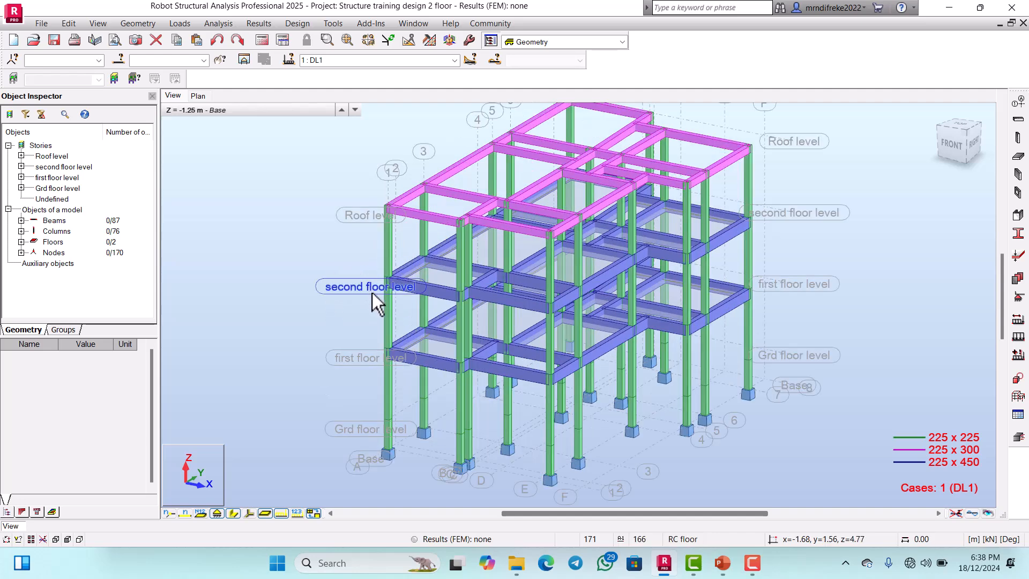
scroll(399, 314, down, 3)
scroll(391, 343, up, 3)
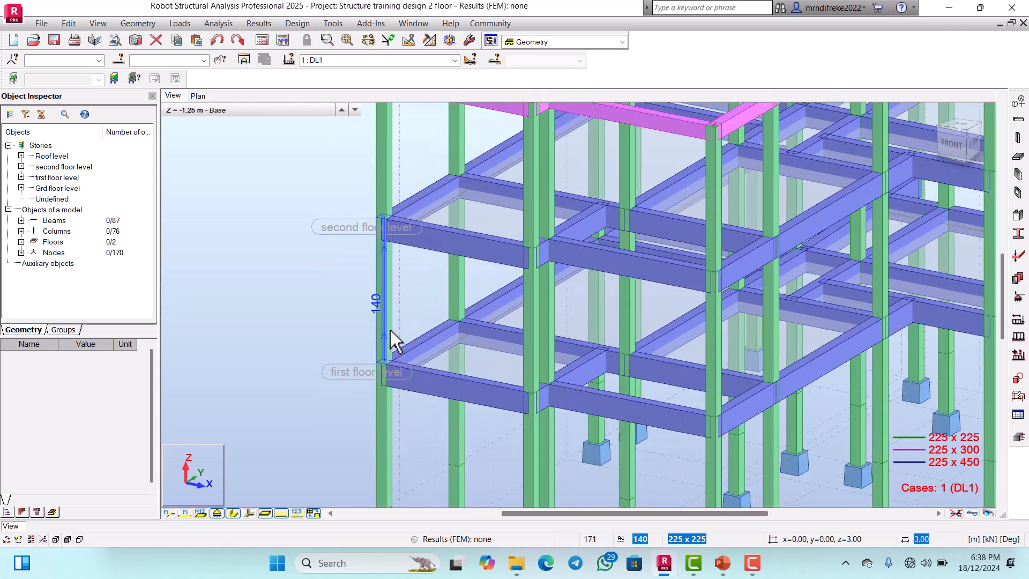
scroll(391, 322, down, 4)
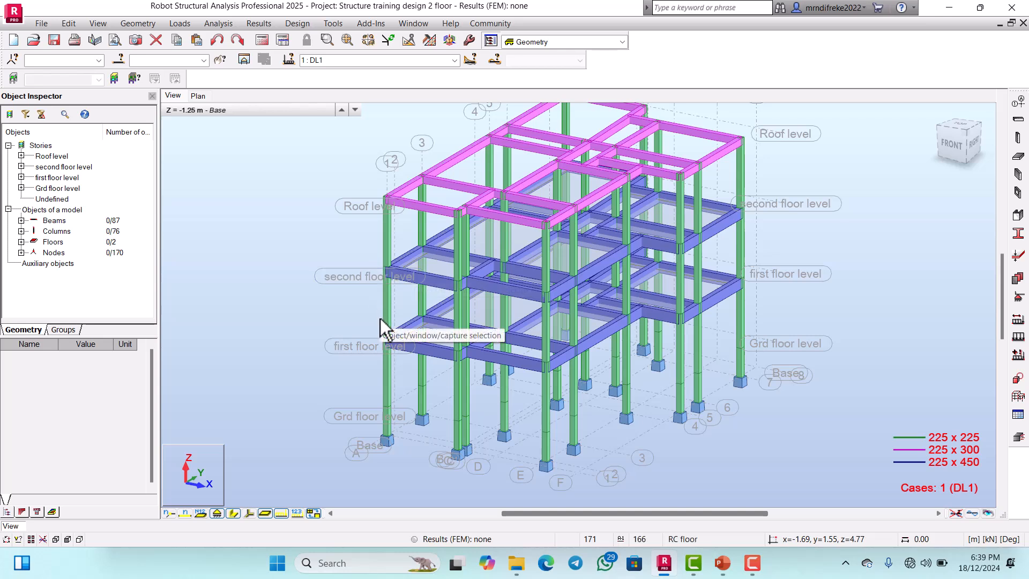
scroll(396, 395, up, 2)
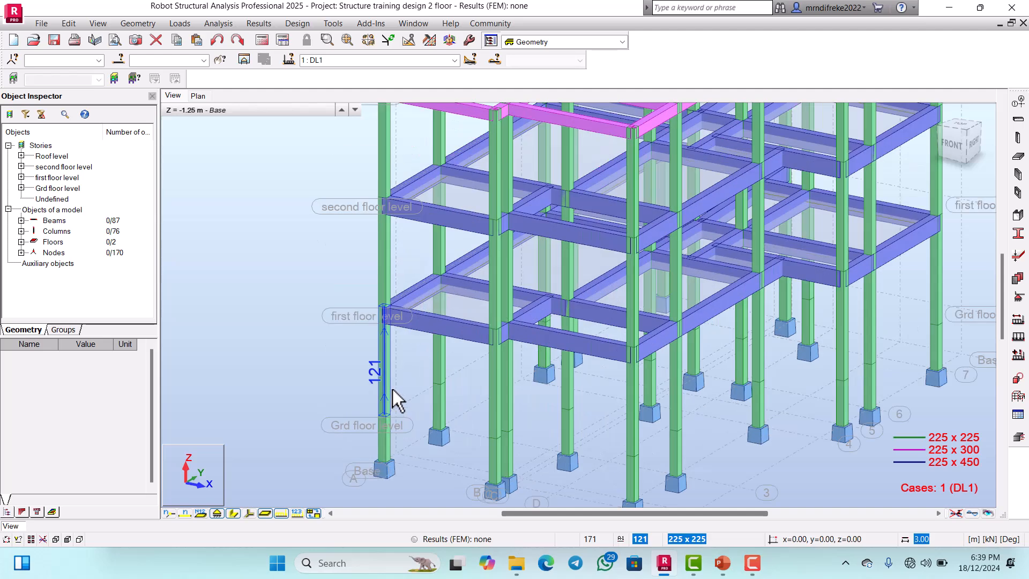
click(387, 386)
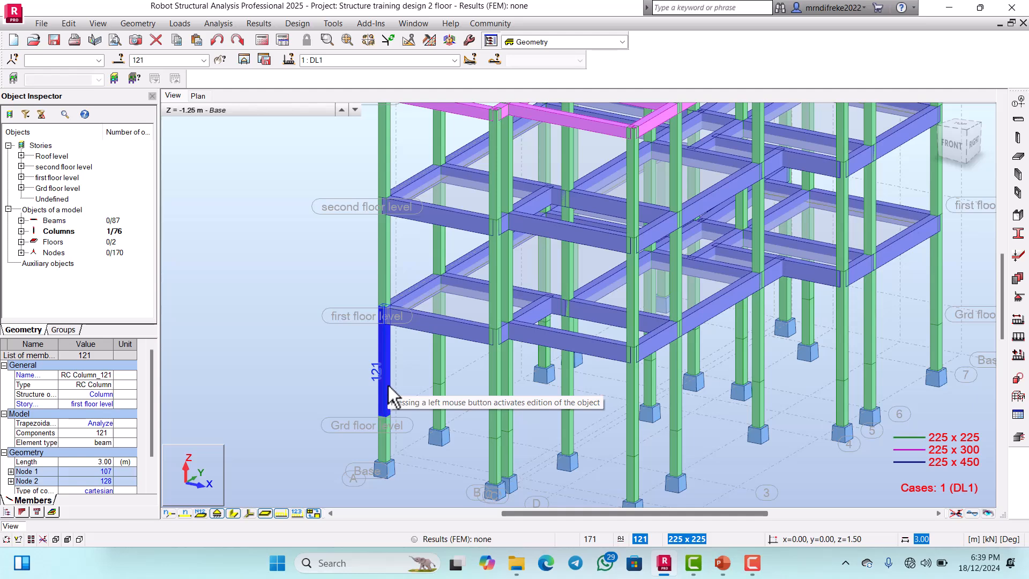
right_click(389, 396)
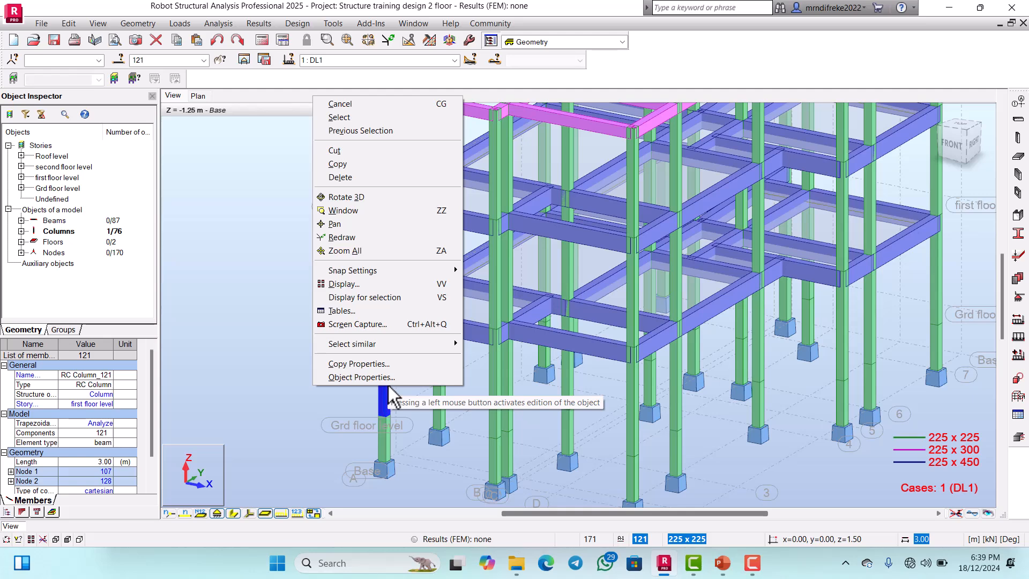
mouse_move(364, 345)
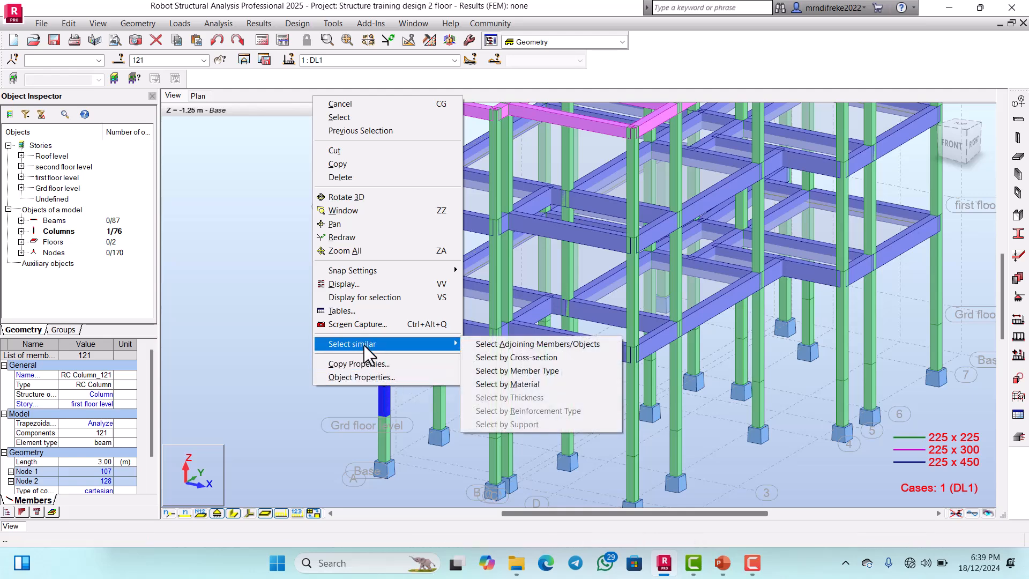
click(481, 357)
scroll(301, 354, down, 3)
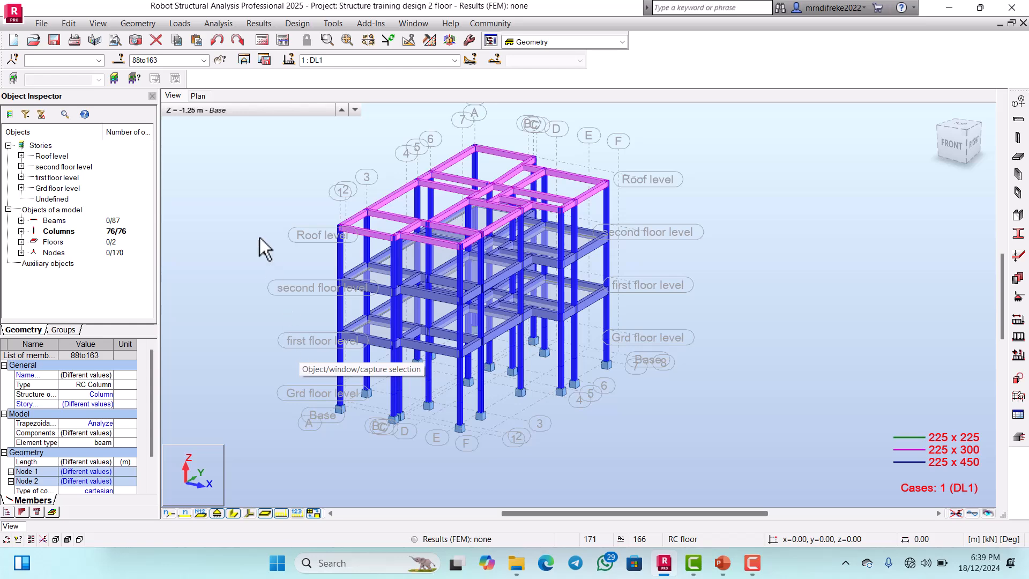
Save the selected columns as a member group named "CT 1", and clear the selection
click(118, 60)
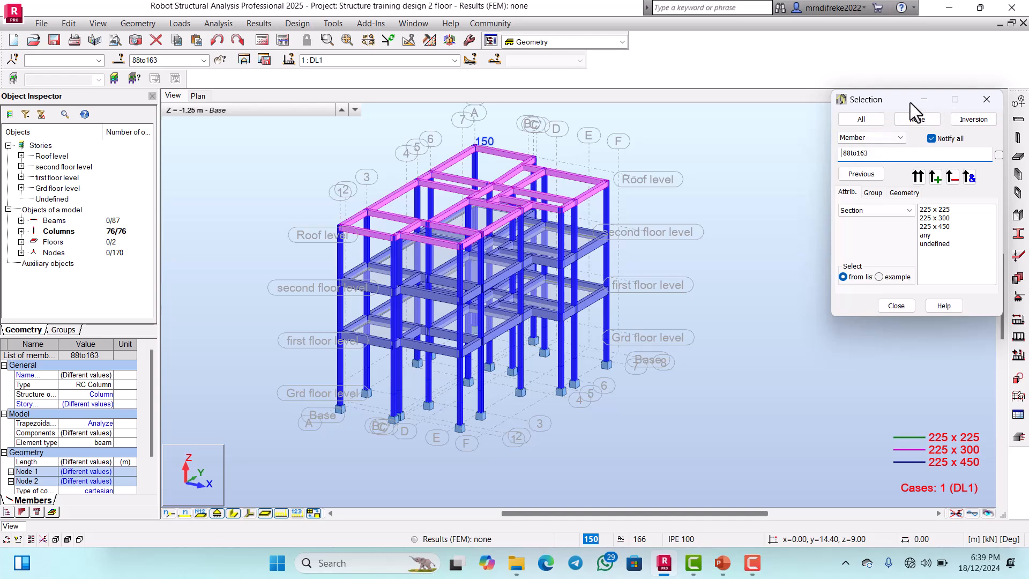
drag(898, 100, 783, 134)
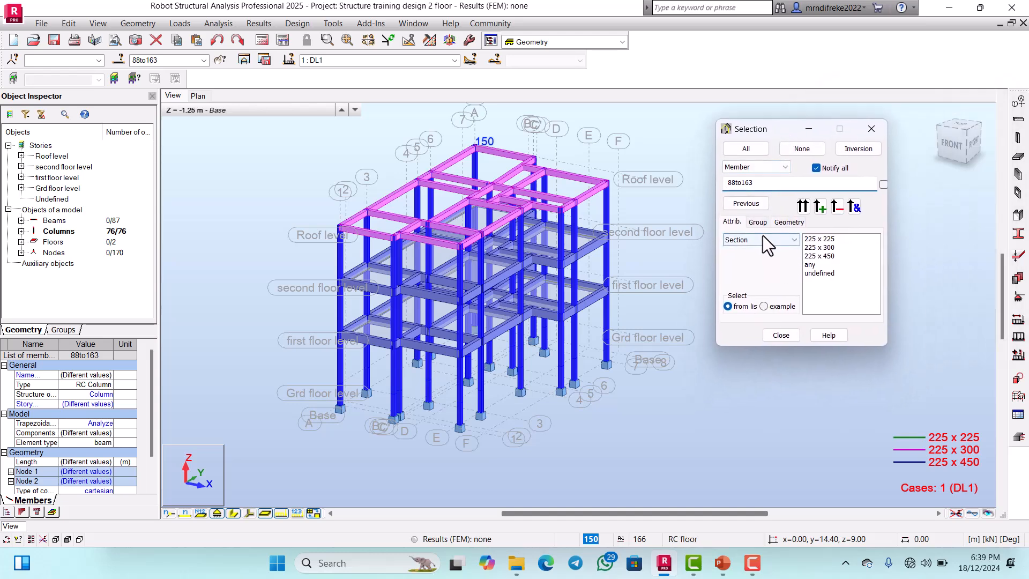
click(757, 221)
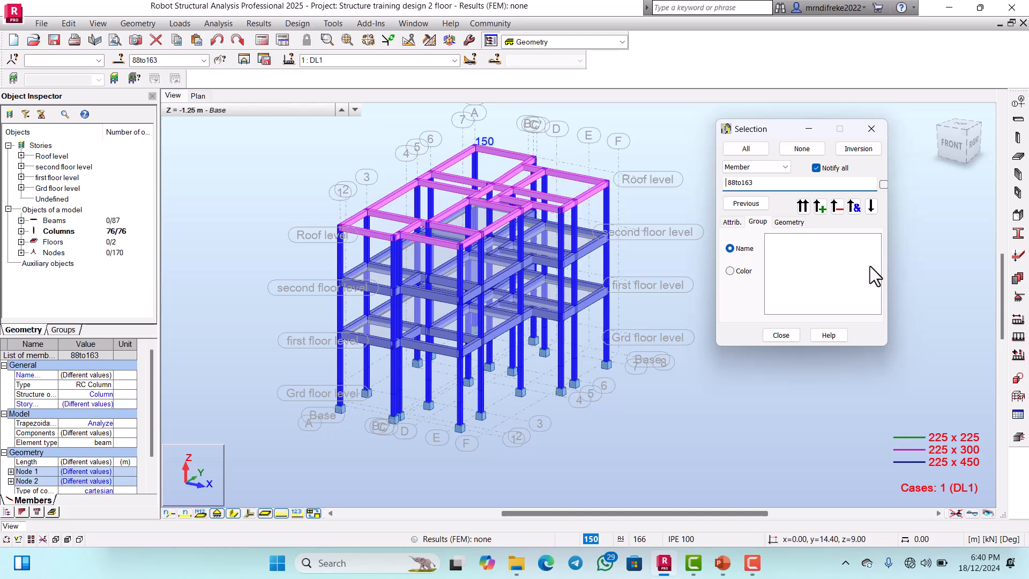
click(872, 207)
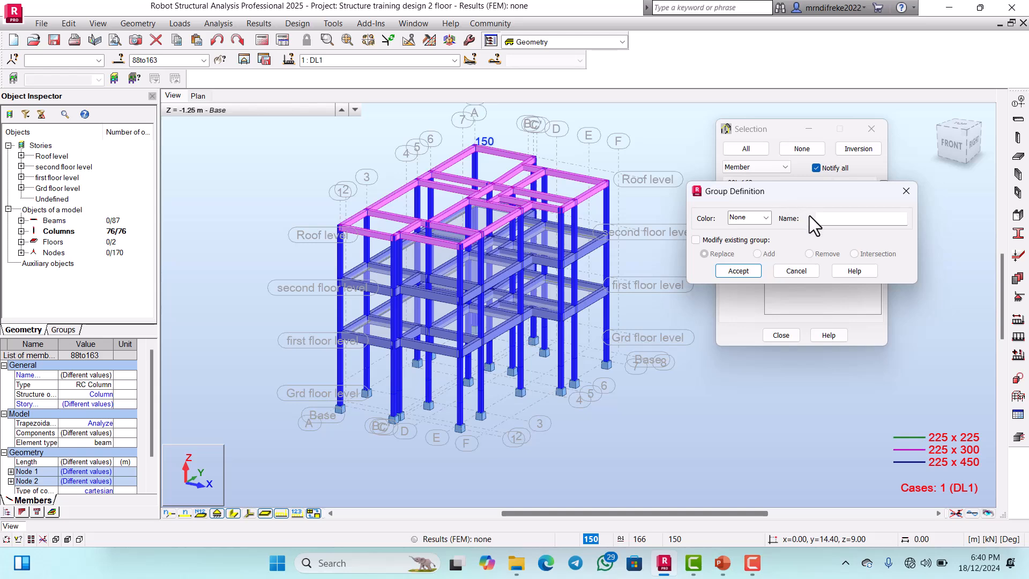
click(824, 220)
text(C)
text(1)
click(748, 272)
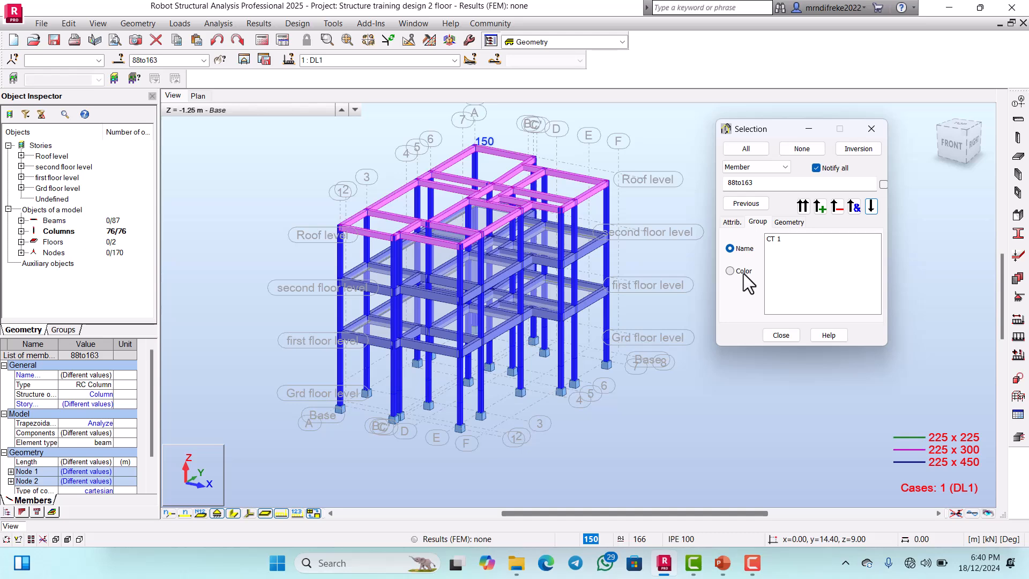
click(786, 333)
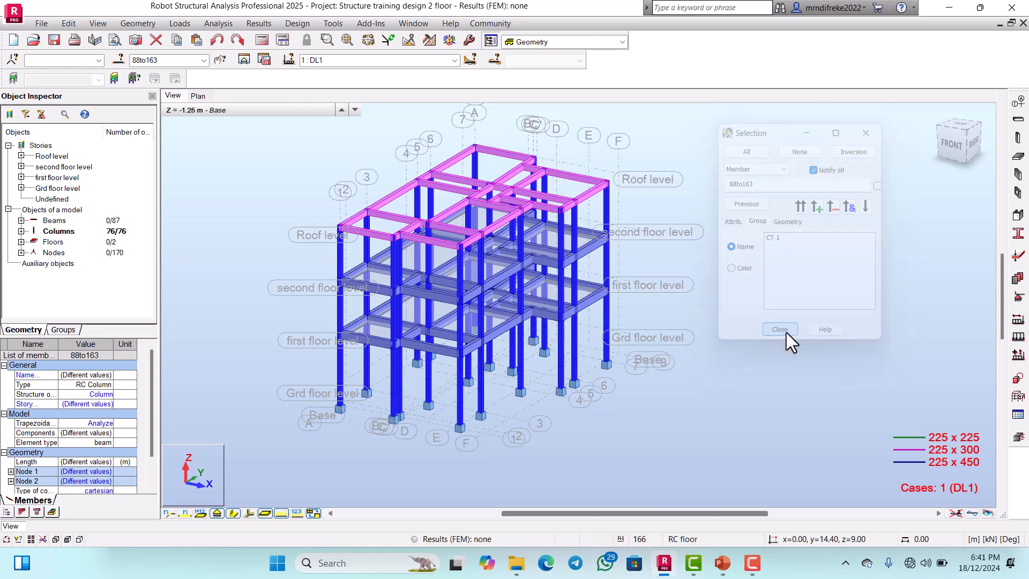
click(393, 367)
Select all 225 x 450 beams by cross-section, starting from the front corner beam at first floor level
scroll(423, 367, down, 2)
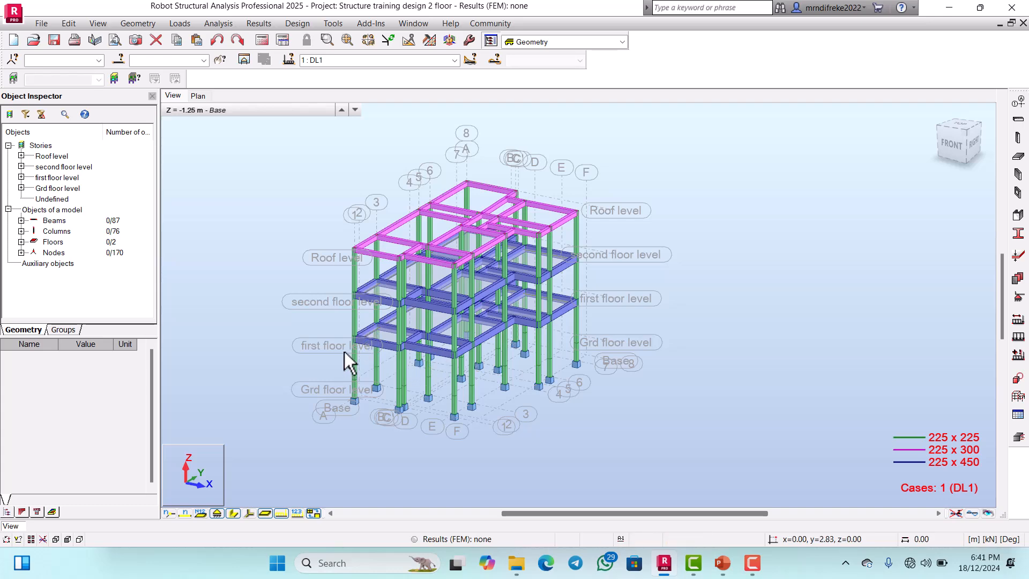
scroll(345, 352, up, 5)
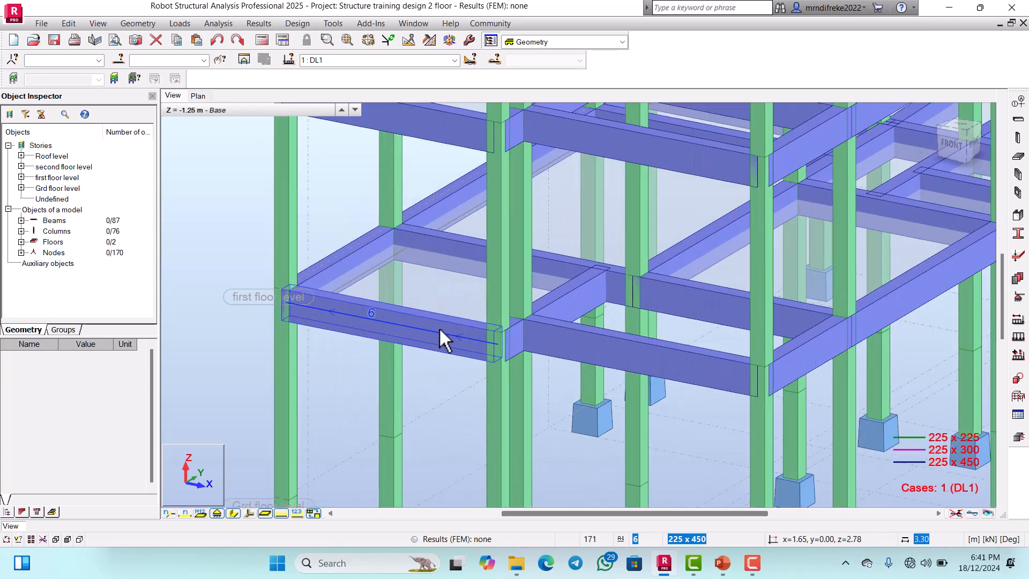
scroll(439, 342, down, 1)
scroll(439, 342, down, 1)
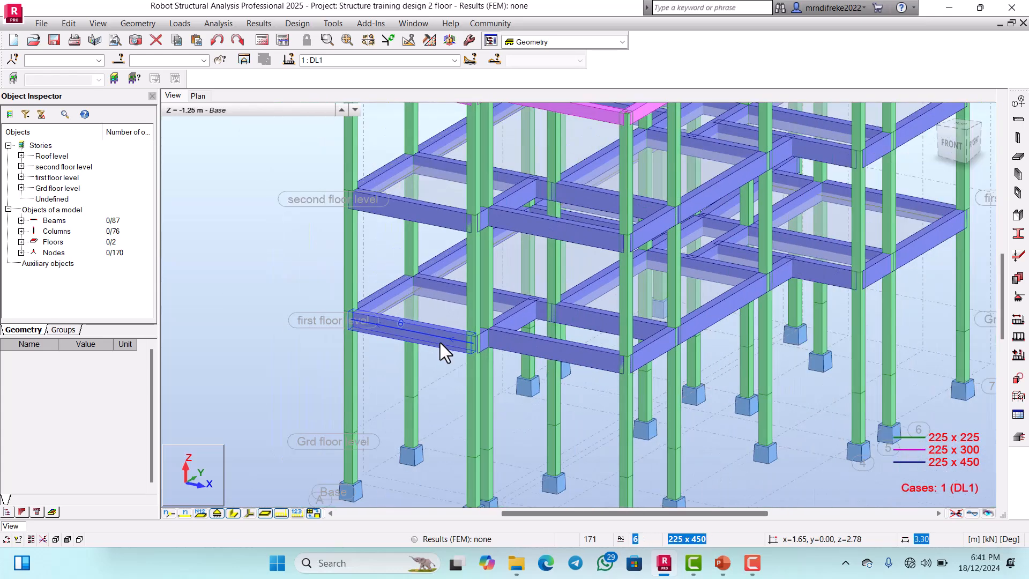
scroll(440, 342, up, 2)
click(446, 347)
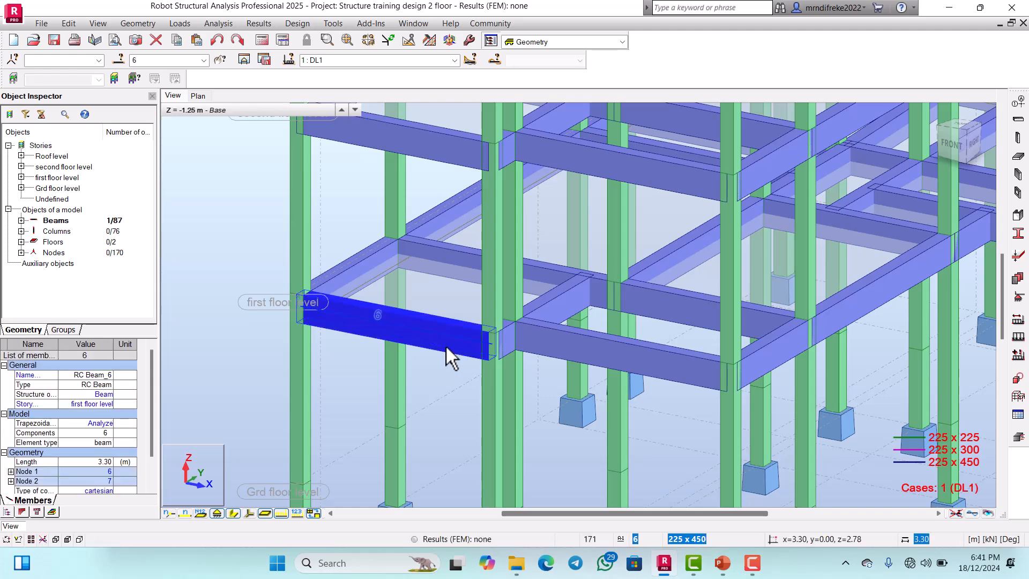
scroll(445, 346, down, 1)
scroll(446, 346, down, 1)
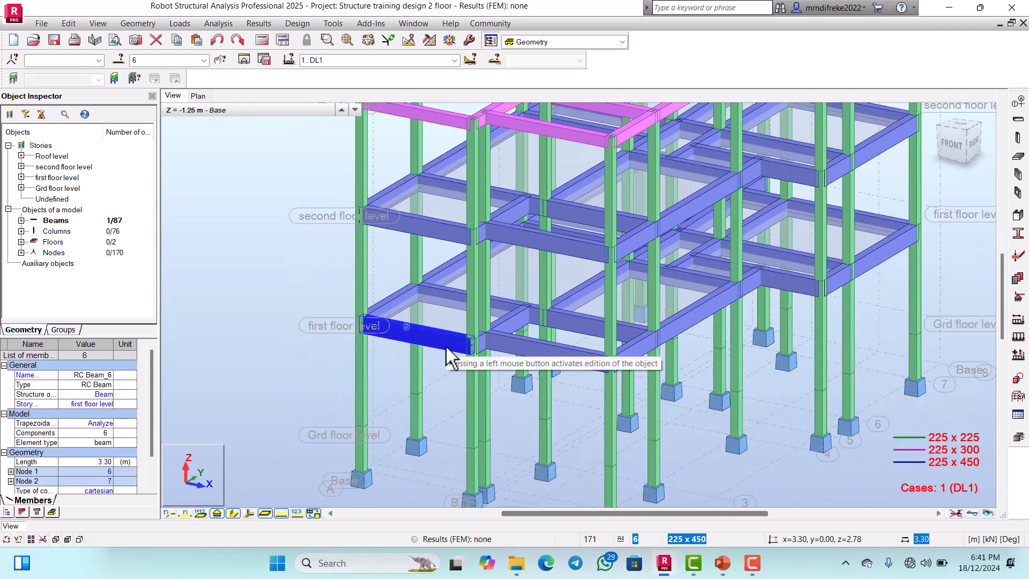
scroll(446, 346, down, 1)
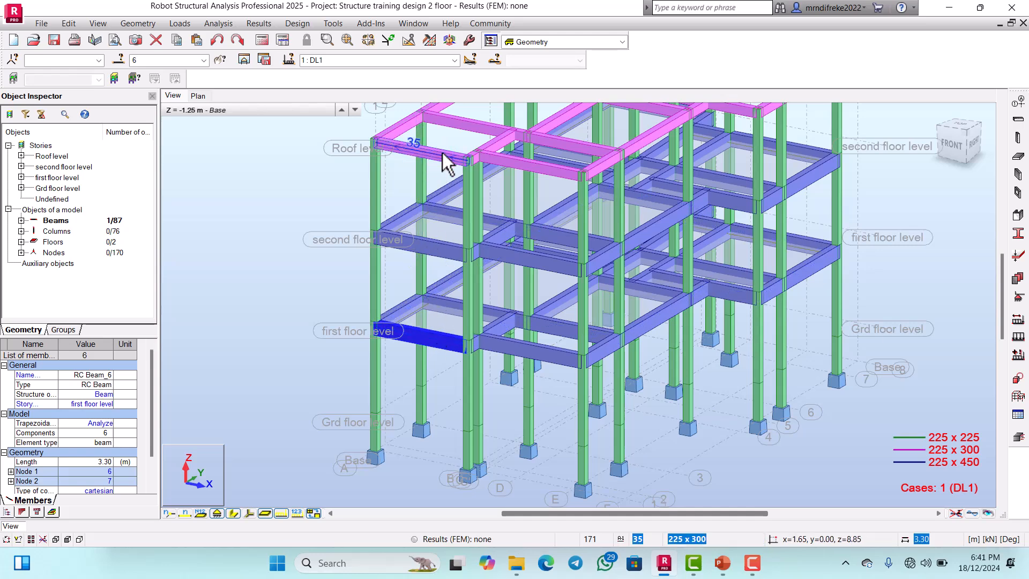
right_click(426, 346)
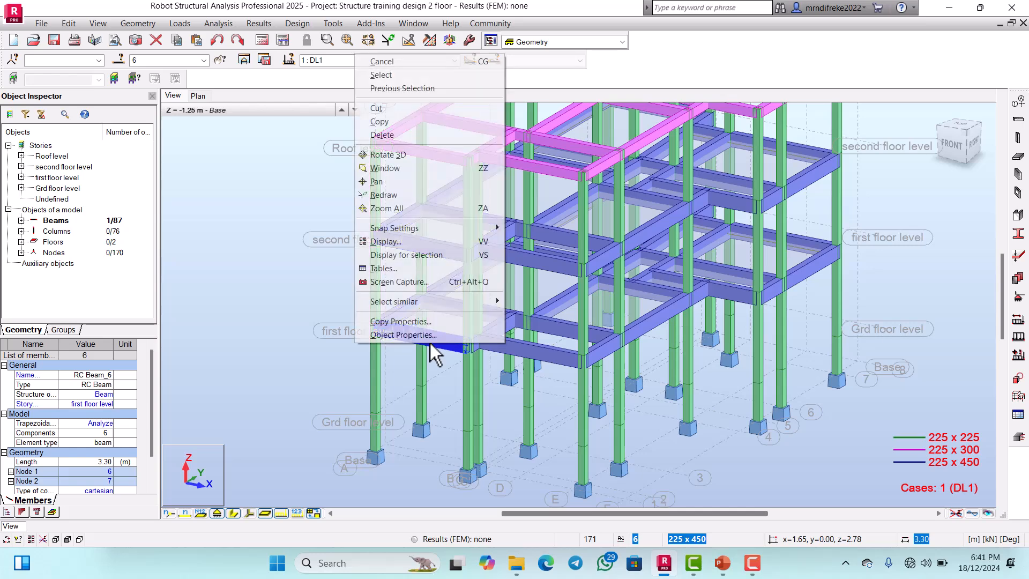
mouse_move(393, 304)
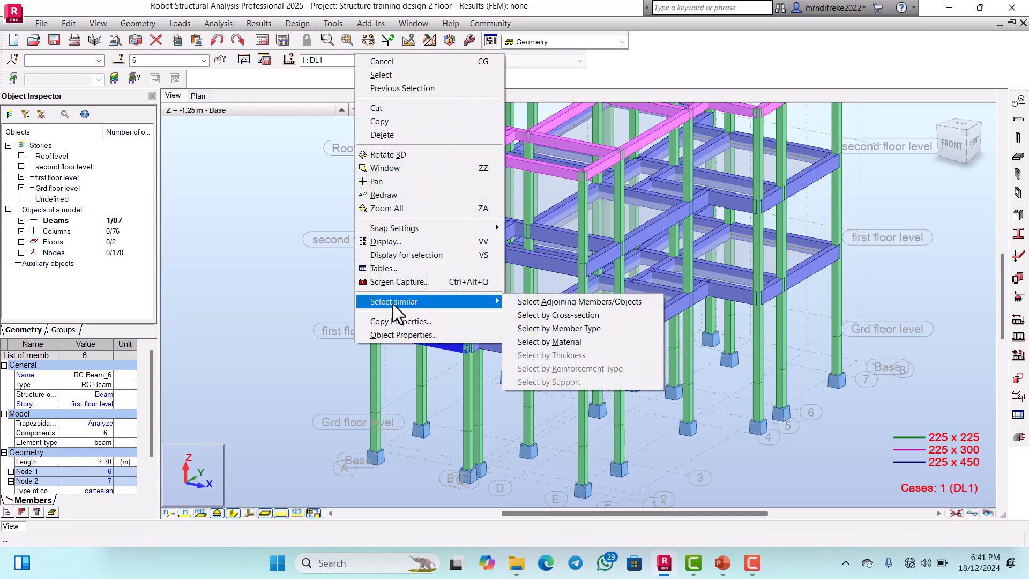
click(545, 316)
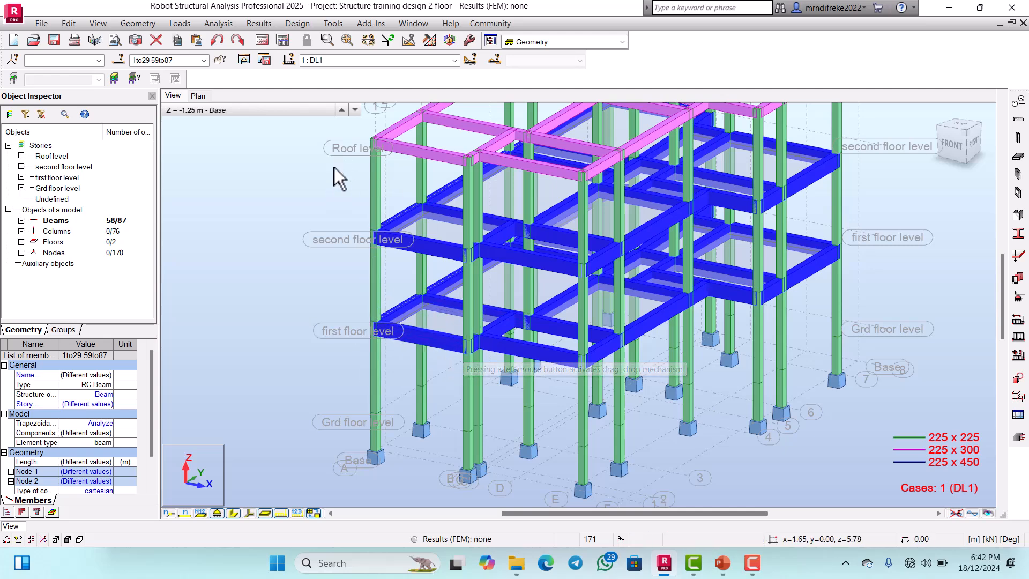
Define a member group named "ST & 2ND FLR BM" for the selected floor beams, and clear the selection
click(120, 61)
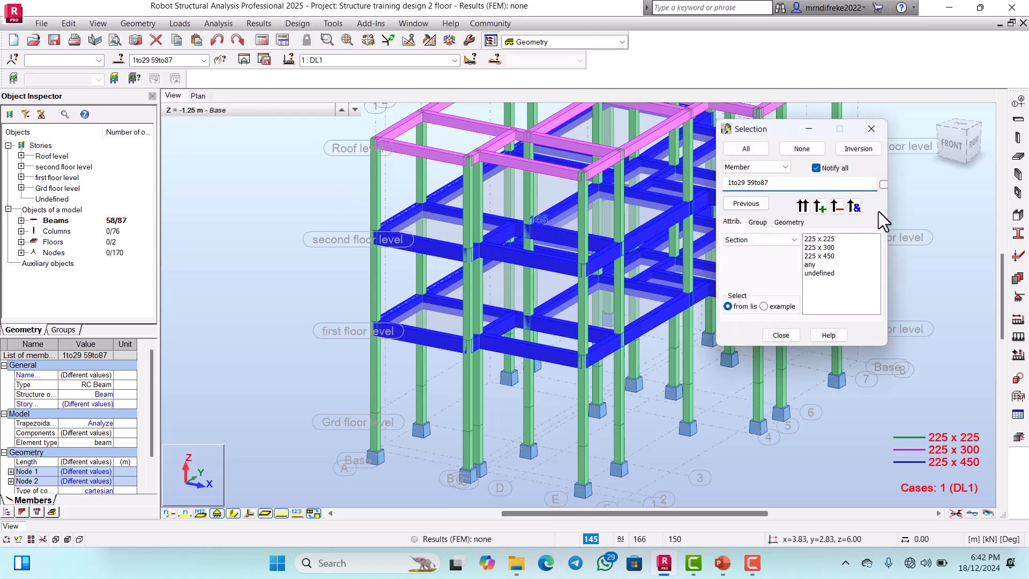
click(759, 221)
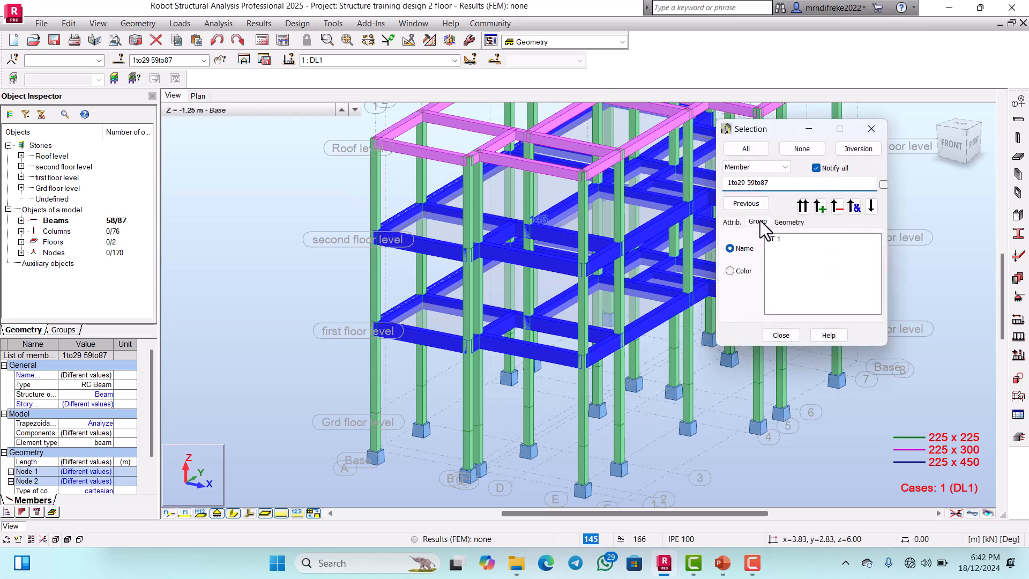
click(872, 208)
click(822, 219)
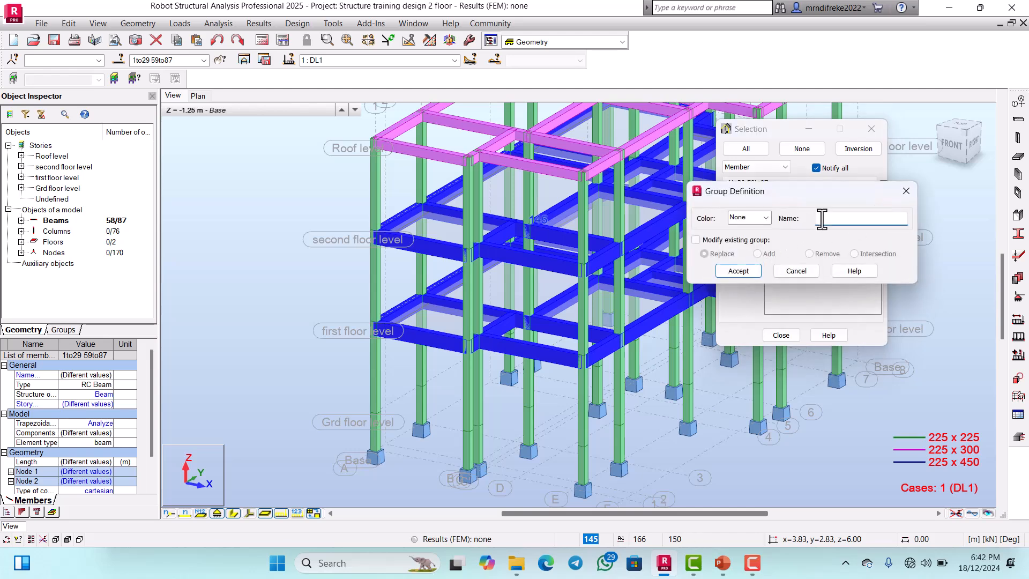
text(ST & 2ND FLR BM)
click(748, 274)
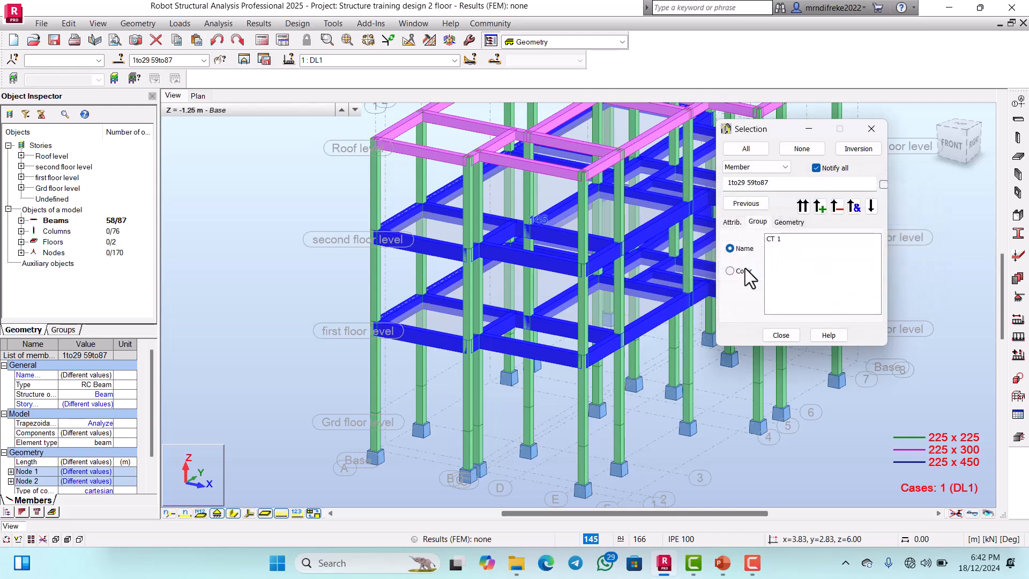
click(779, 333)
scroll(482, 327, down, 3)
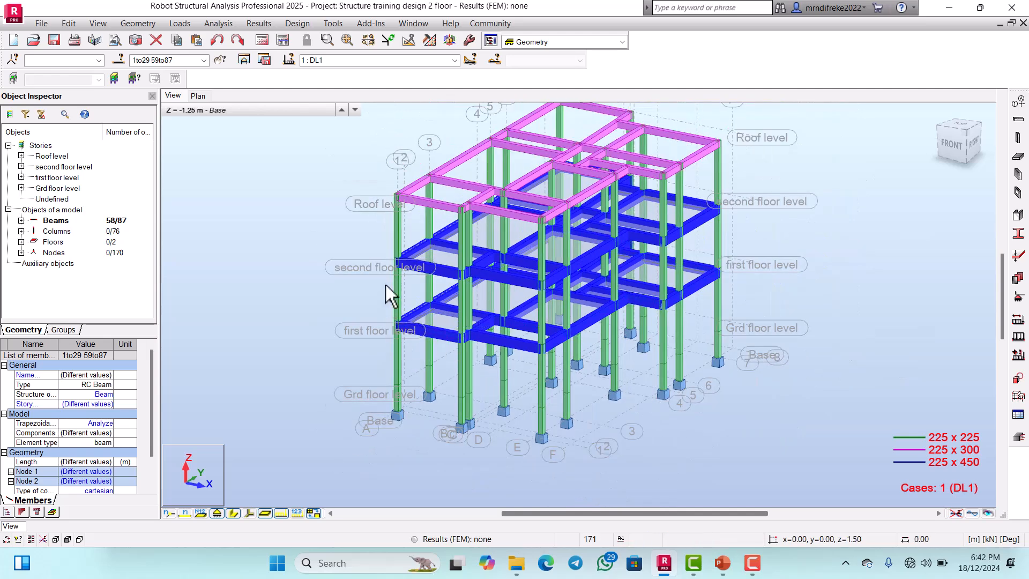
click(311, 234)
scroll(436, 202, up, 4)
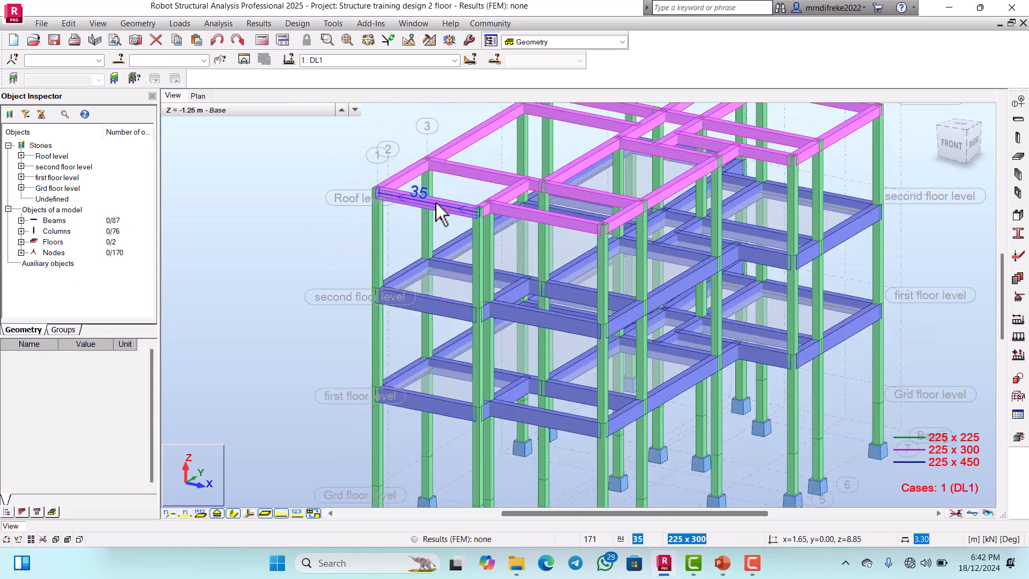
Select all 225 x 300 beams by cross-section, starting from the front corner beam at roof level
click(446, 206)
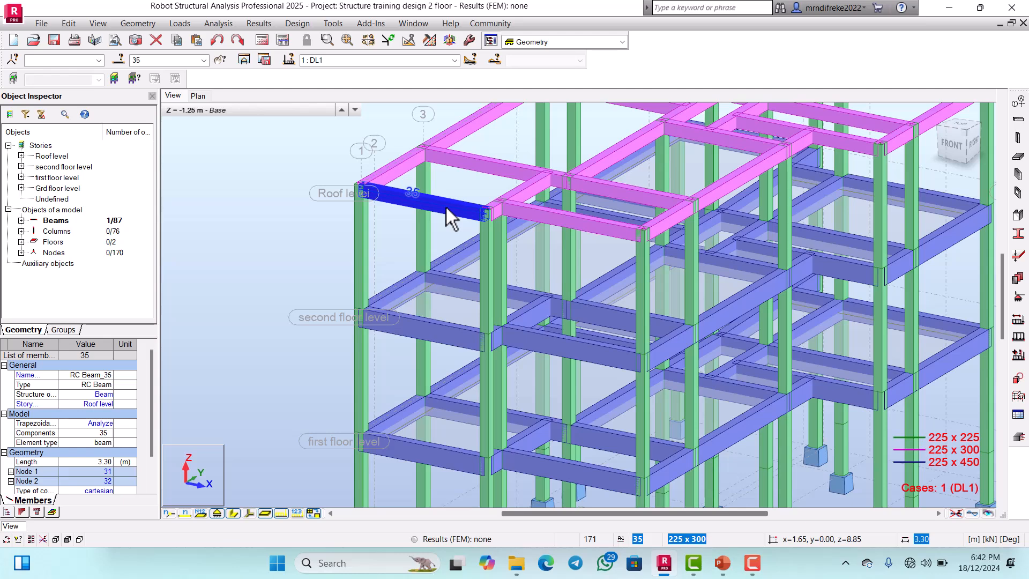
right_click(446, 207)
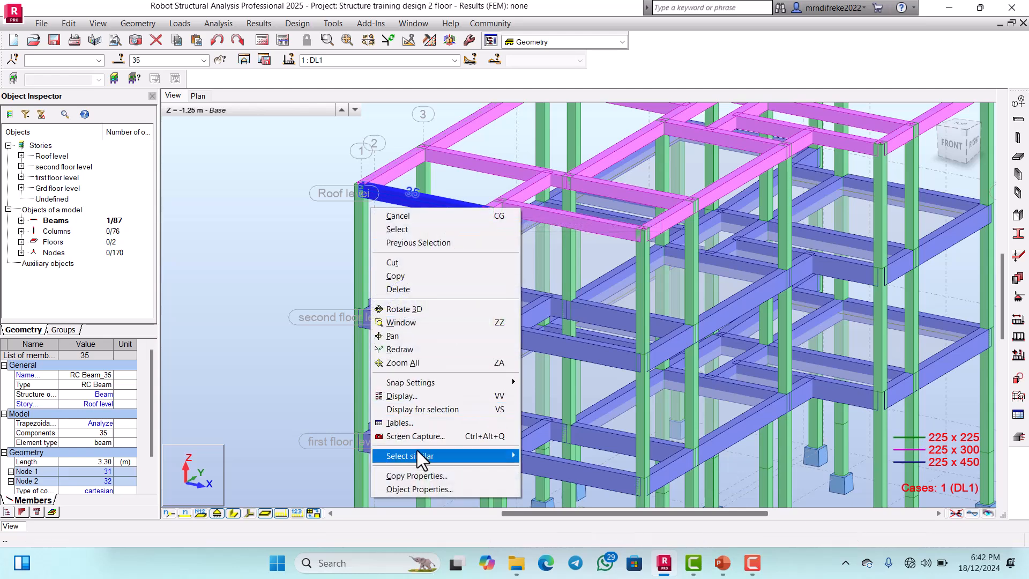
mouse_move(417, 454)
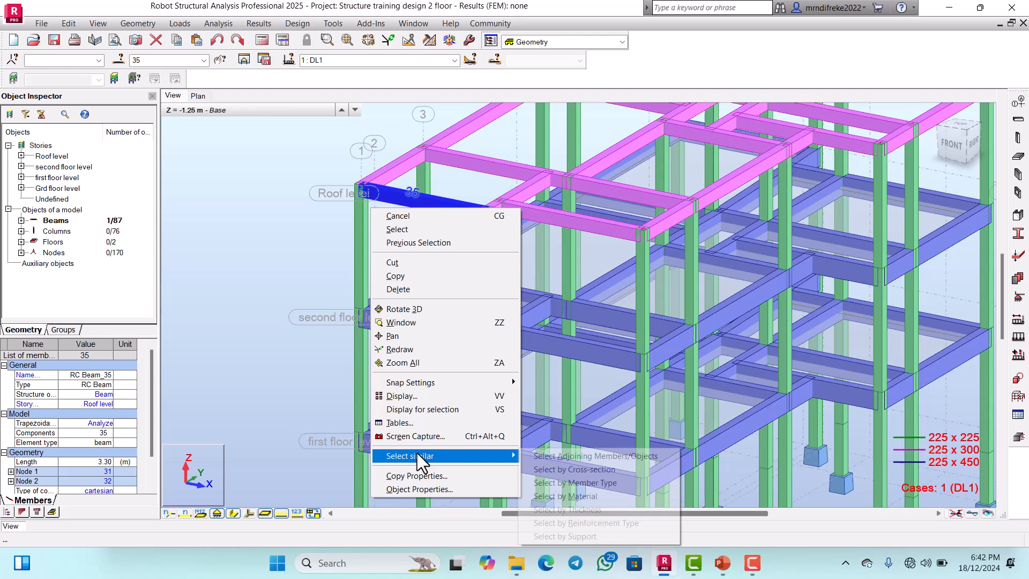
click(563, 468)
scroll(249, 255, down, 5)
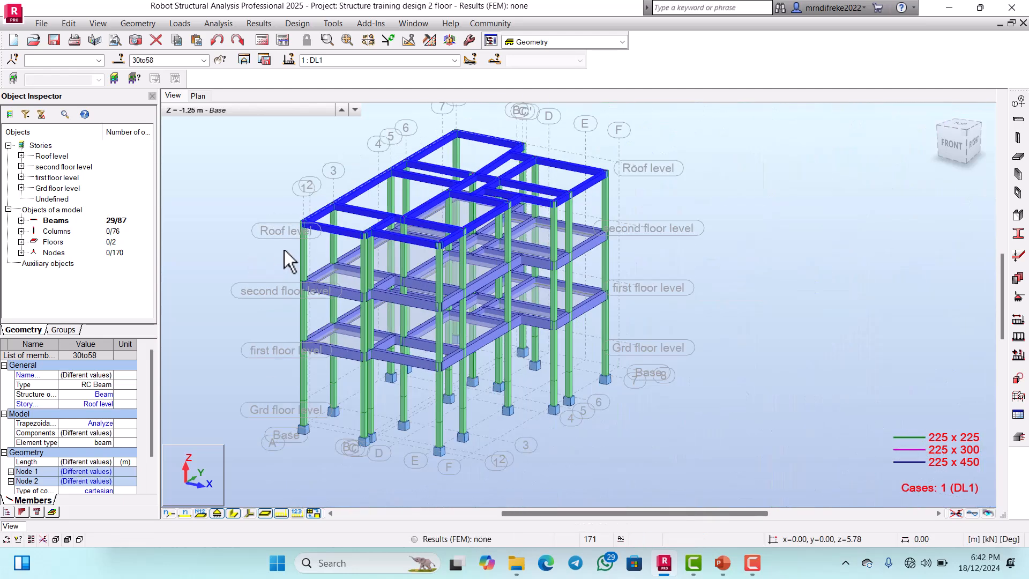
Save the selected roof beams as a member group named "ROOF BEAM"
click(120, 58)
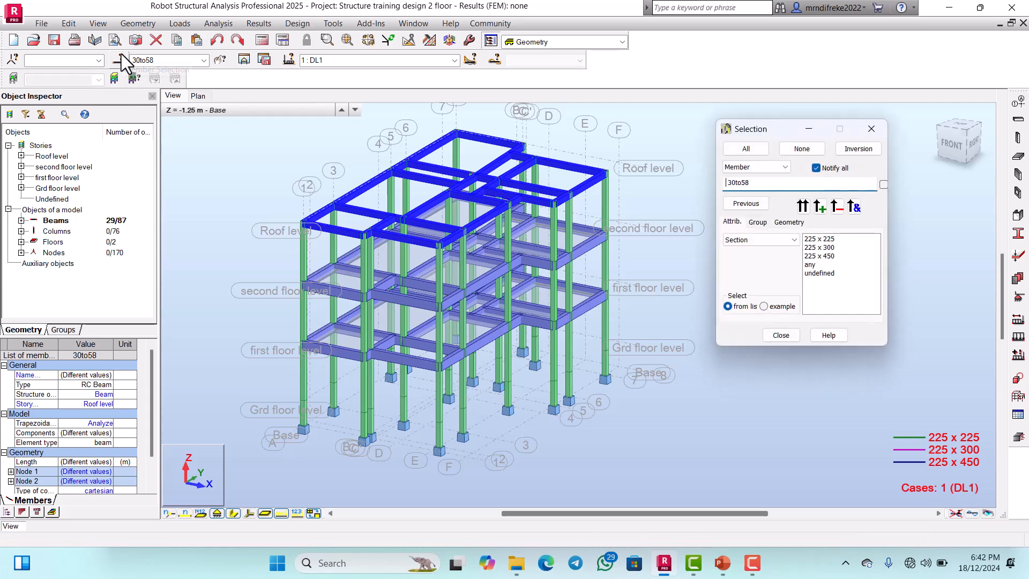
click(761, 223)
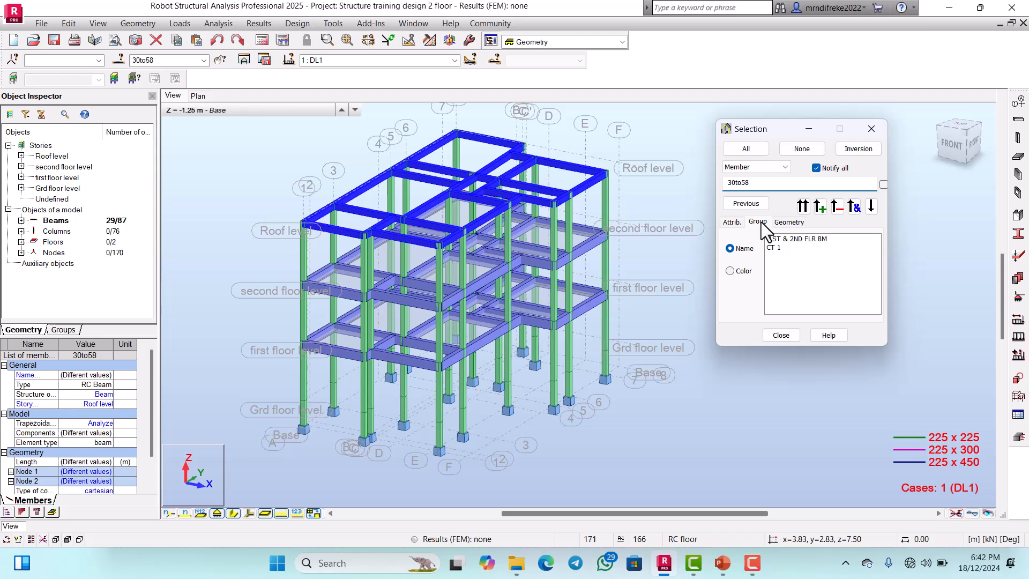
click(872, 206)
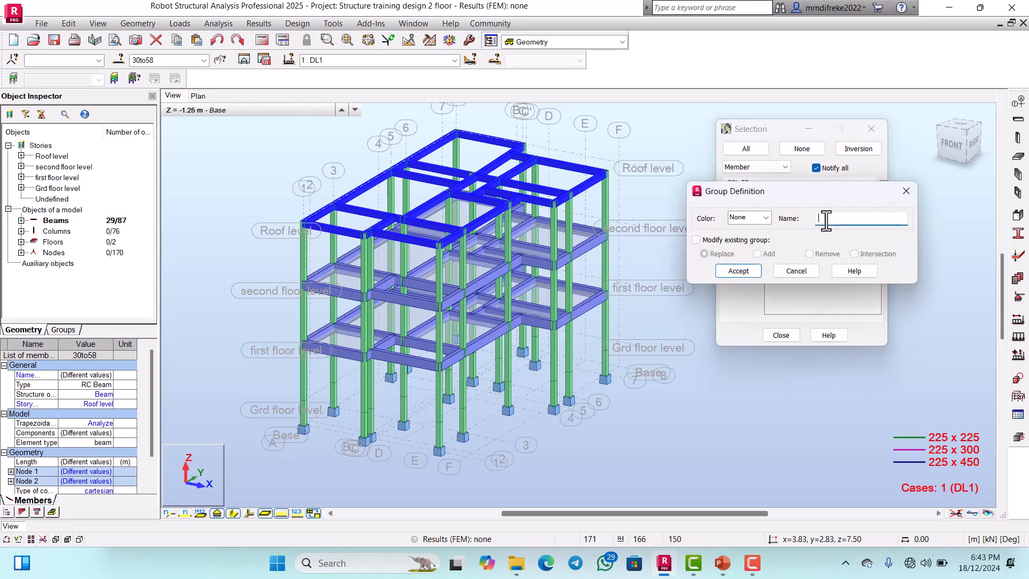
text(ROOF BEAM)
click(751, 275)
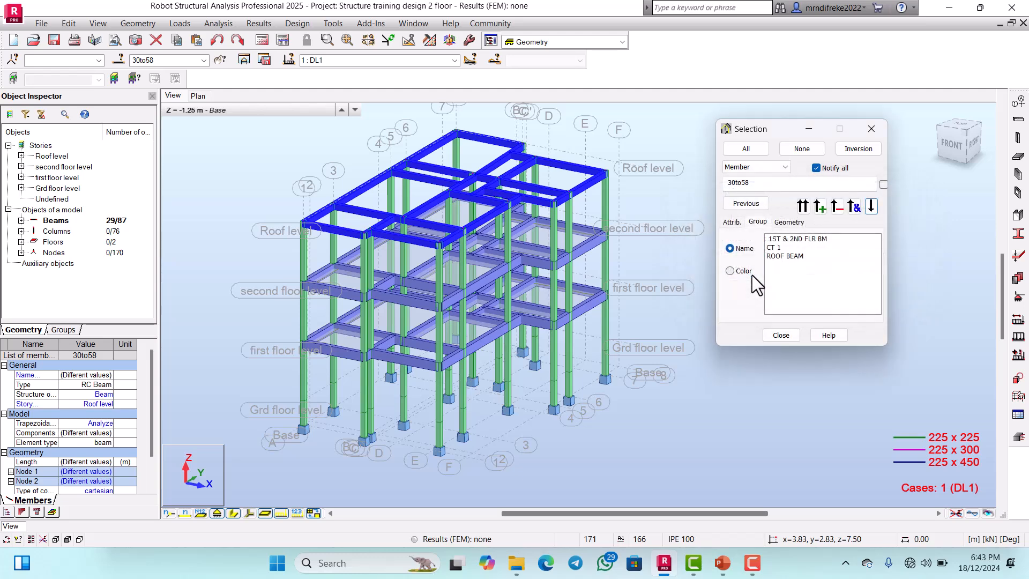
click(783, 336)
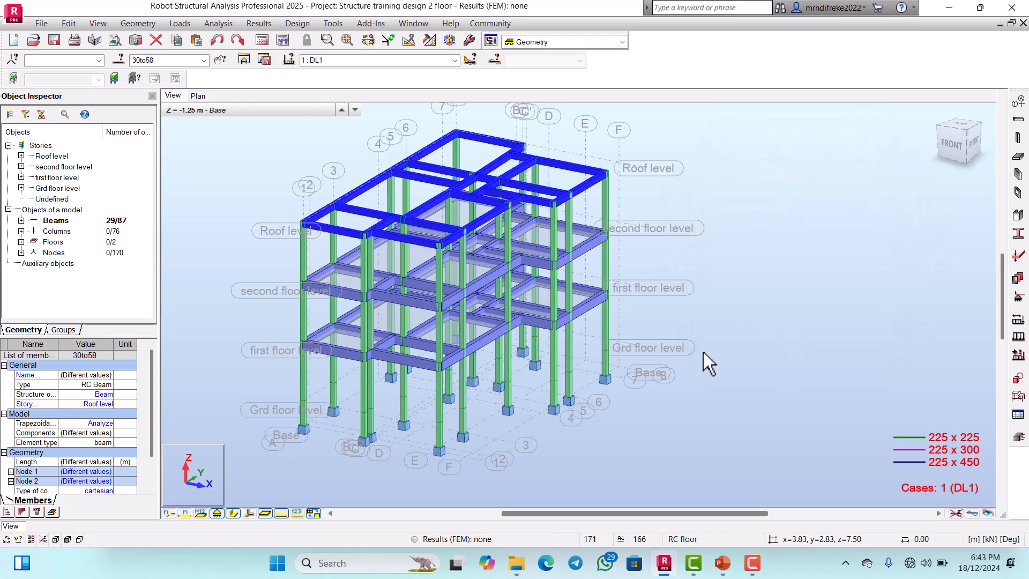
Select both floor slabs by material, starting from the first floor slab
scroll(332, 353, up, 2)
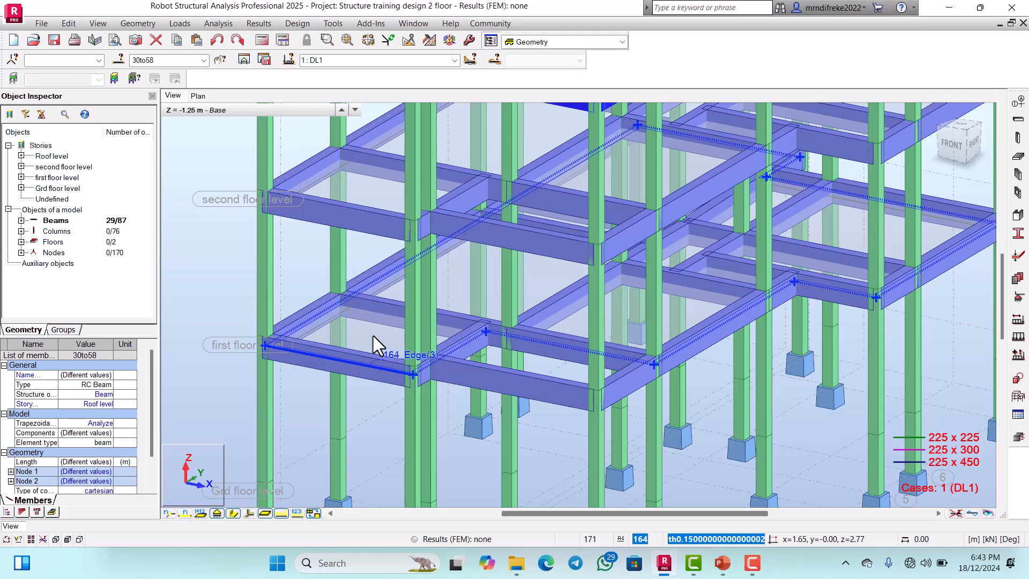
click(373, 336)
scroll(373, 335, down, 2)
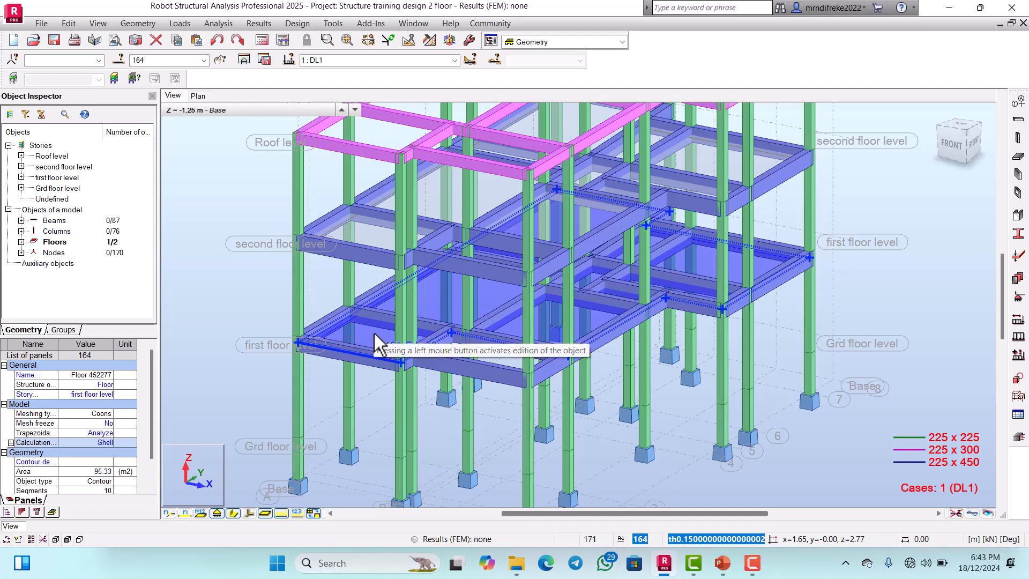
right_click(375, 333)
mouse_move(365, 293)
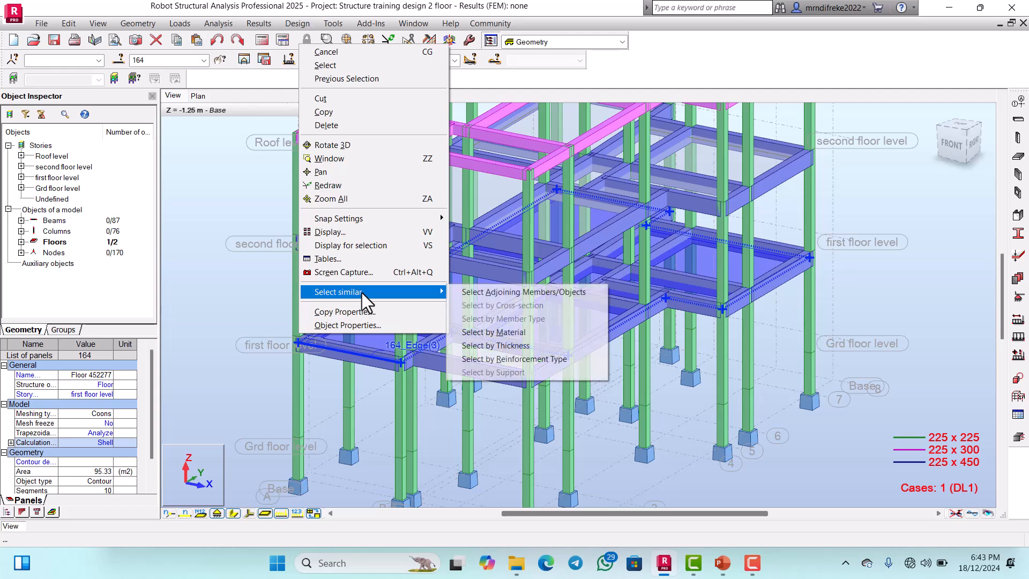
click(482, 331)
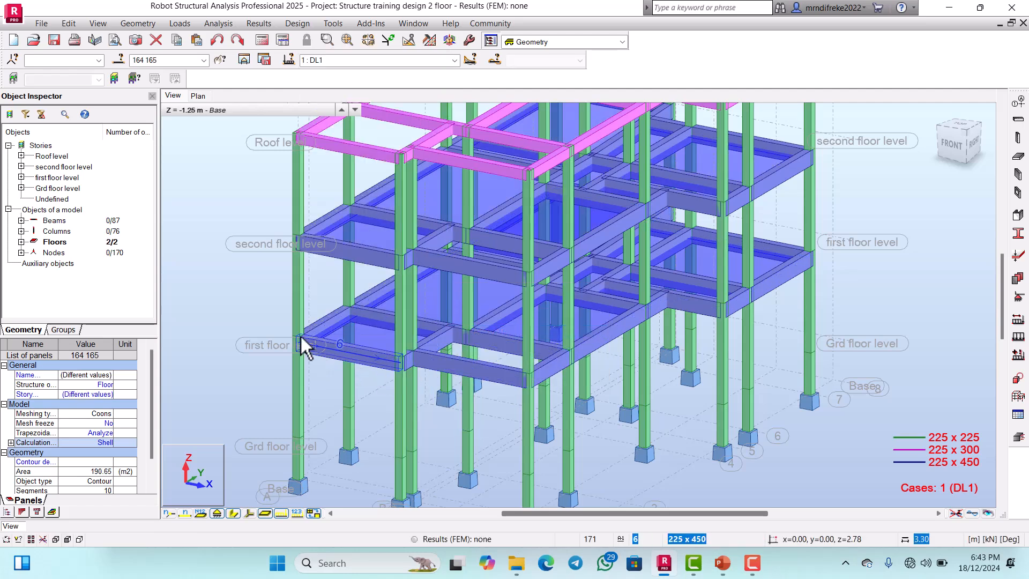
Open the selection settings for the slabs and switch the object type from members to Panel
click(120, 61)
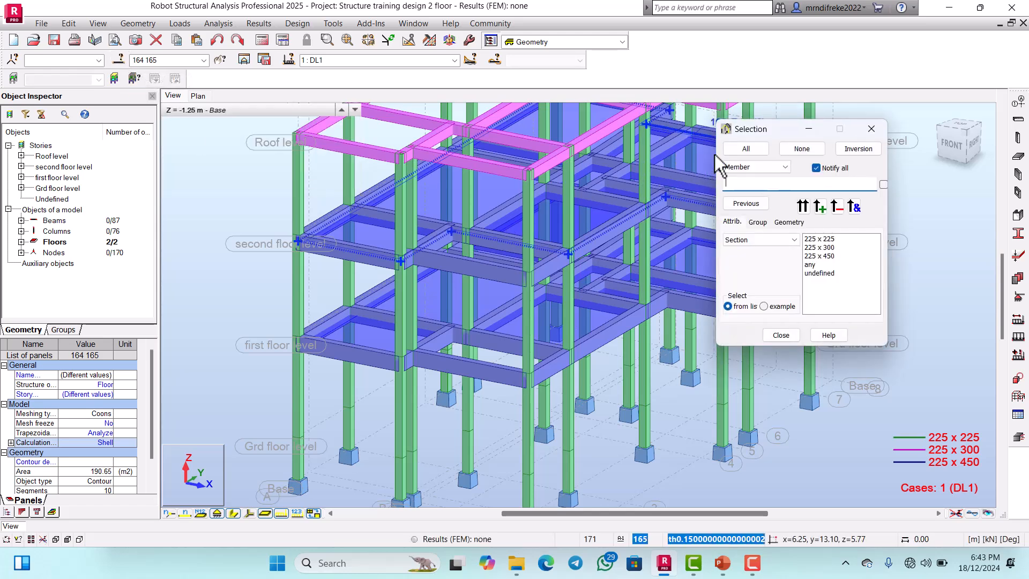
drag(774, 129, 727, 151)
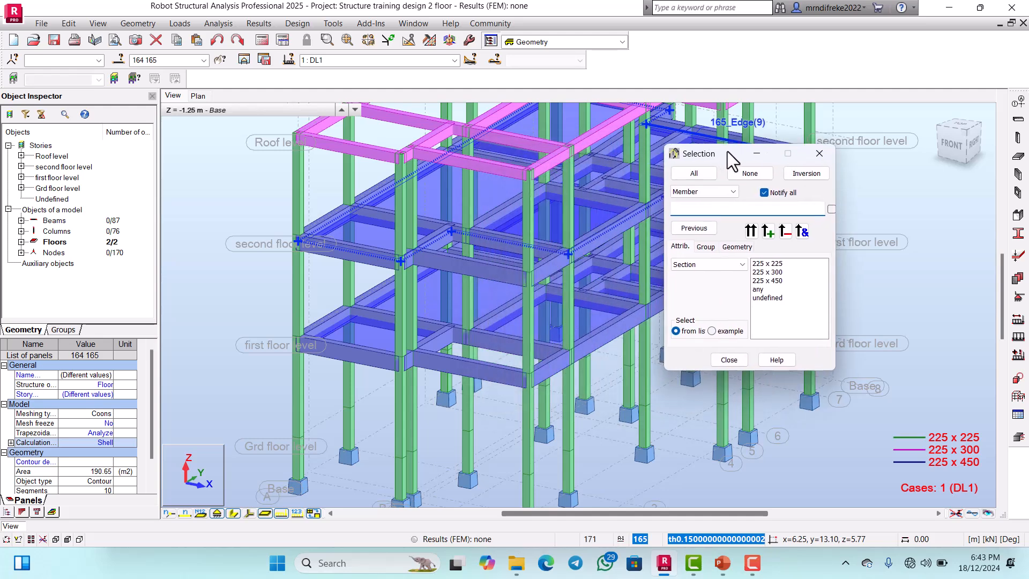
click(732, 192)
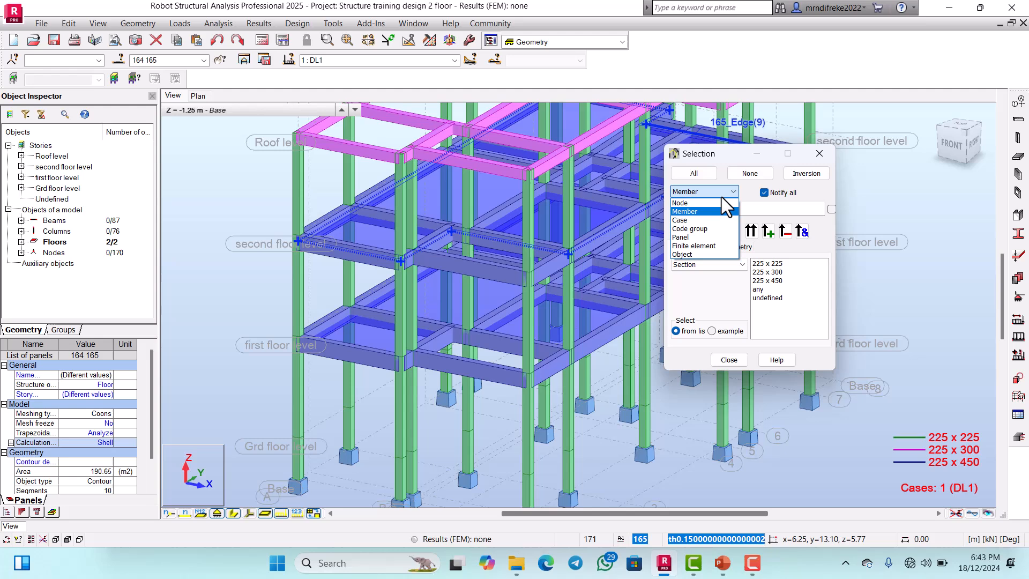
click(689, 237)
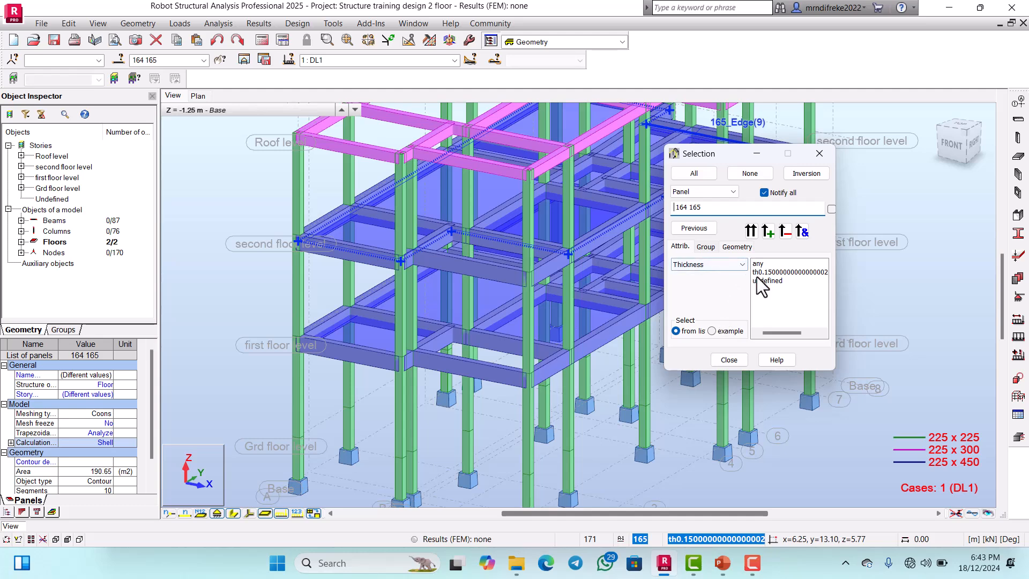
Define a panel group named "FLOOR SLAB" for the two selected floor slabs
click(705, 246)
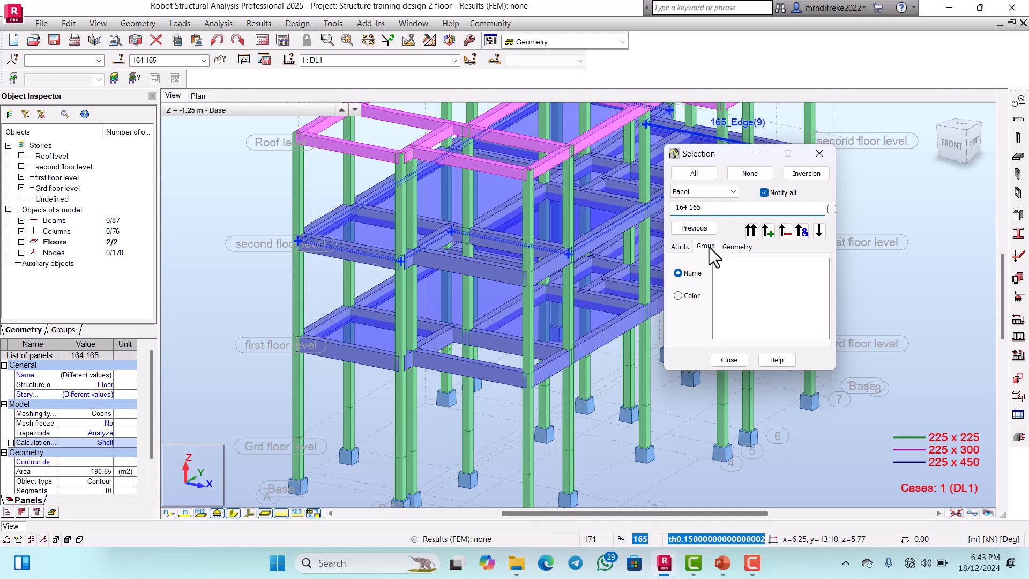
click(821, 231)
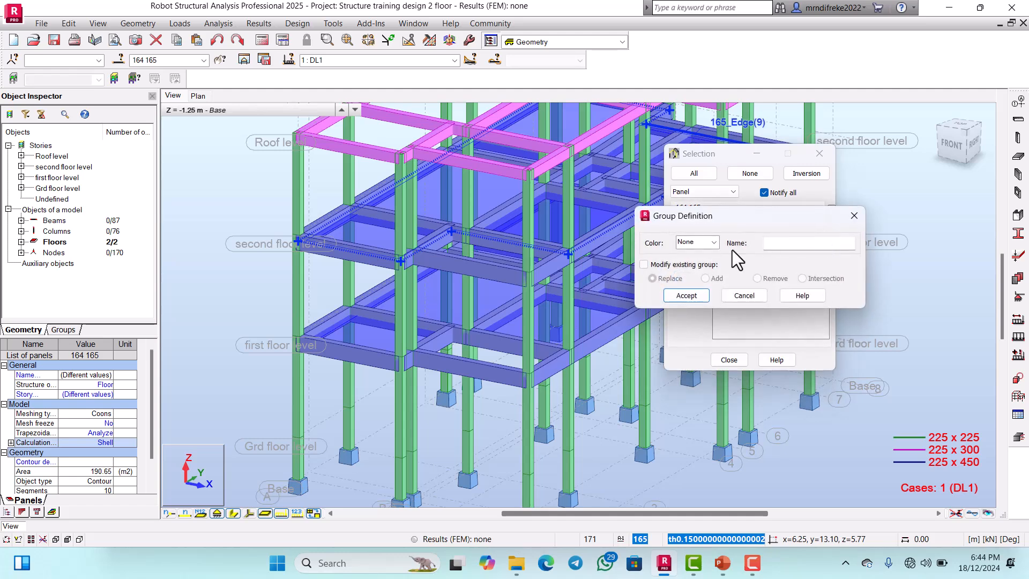
click(767, 244)
text(QQ)
key(BackSpace)
key(BackSpace)
text(SLAB)
key(BackSpace)
key(BackSpace)
key(BackSpace)
key(BackSpace)
text(FLOOR SLAB)
click(692, 294)
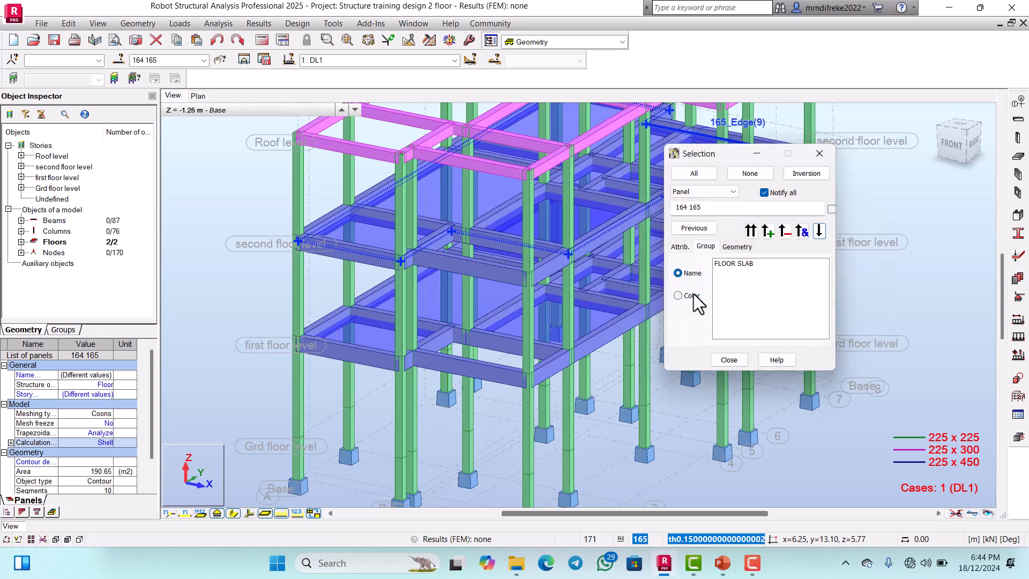
click(733, 361)
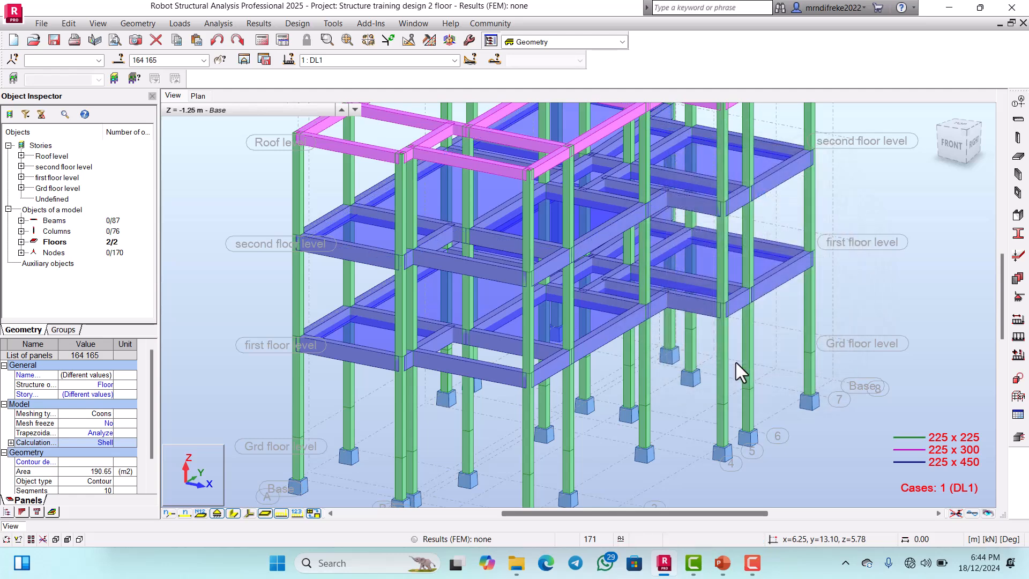
Run a structure verification, then generate the computational model with its slab mesh
scroll(724, 313, down, 5)
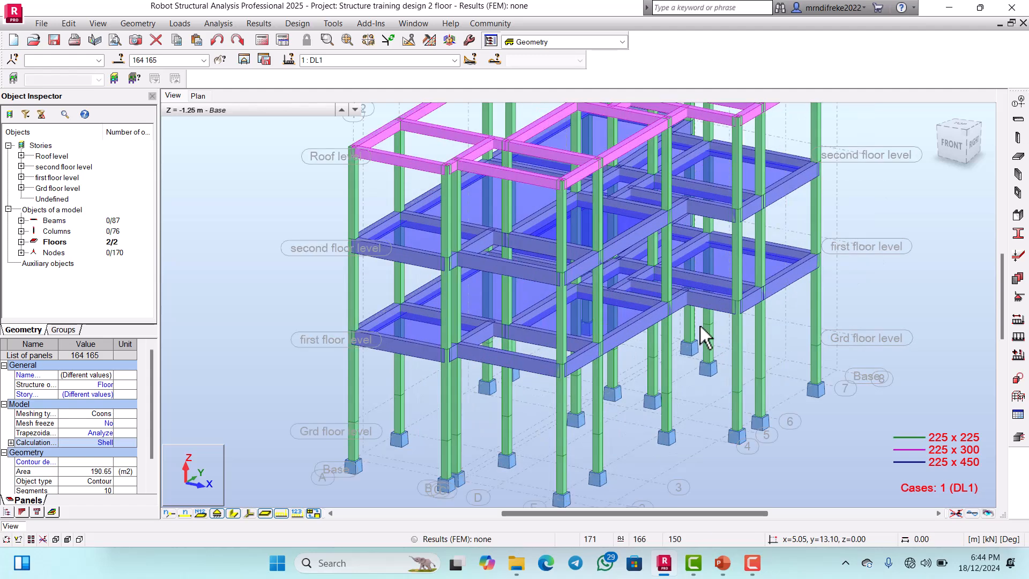
scroll(594, 313, down, 1)
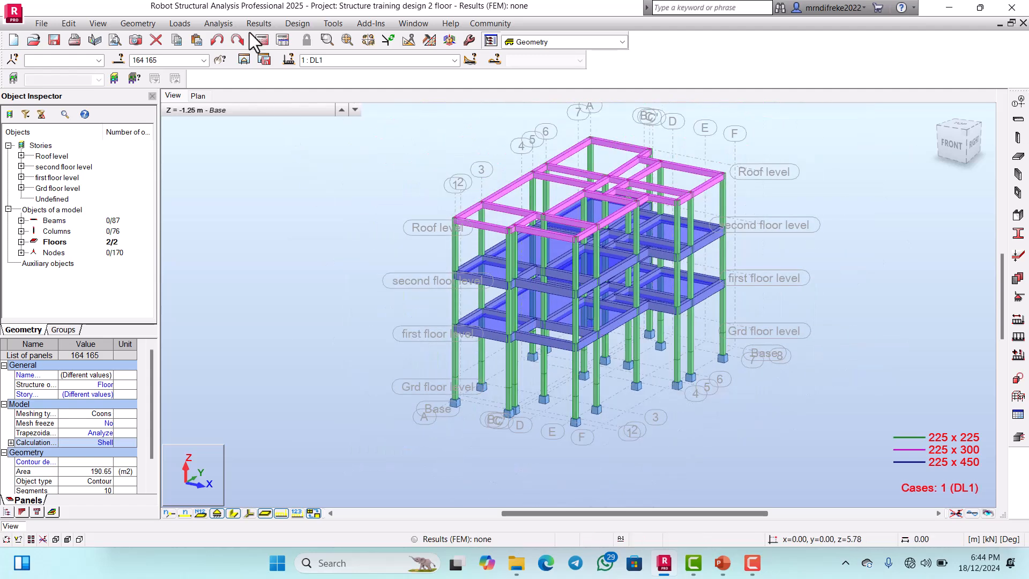
click(217, 24)
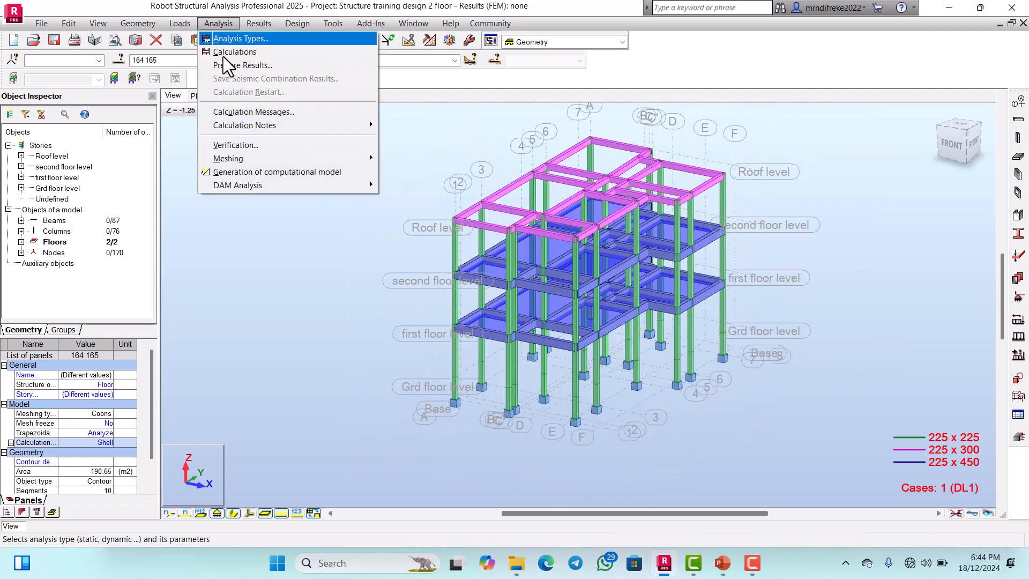
click(239, 145)
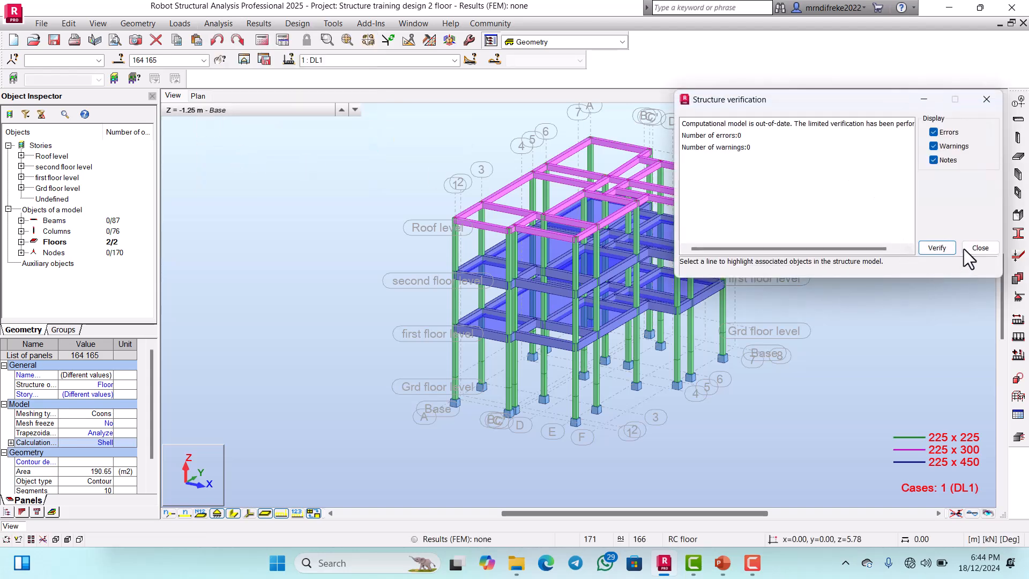
click(980, 248)
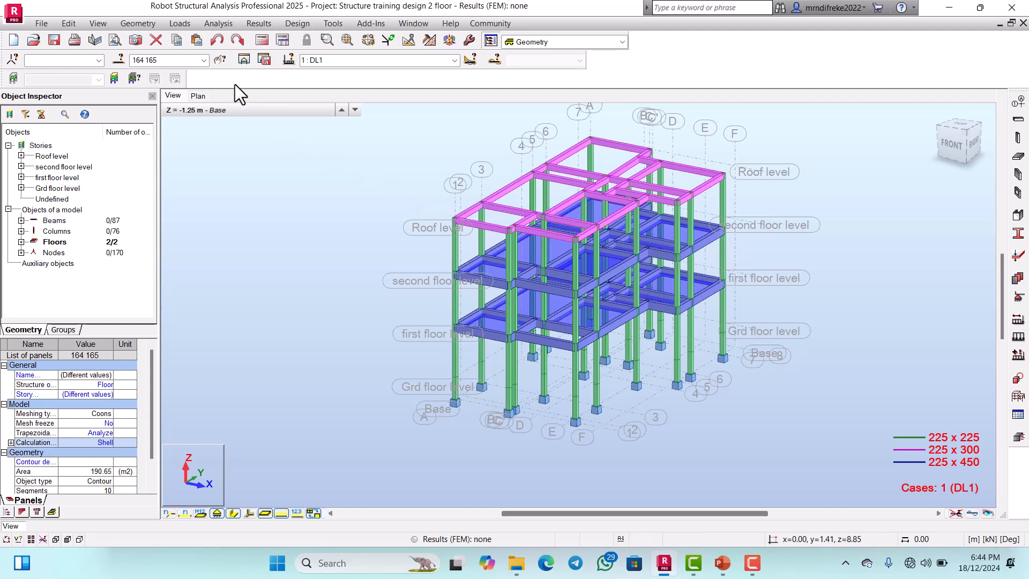
click(219, 23)
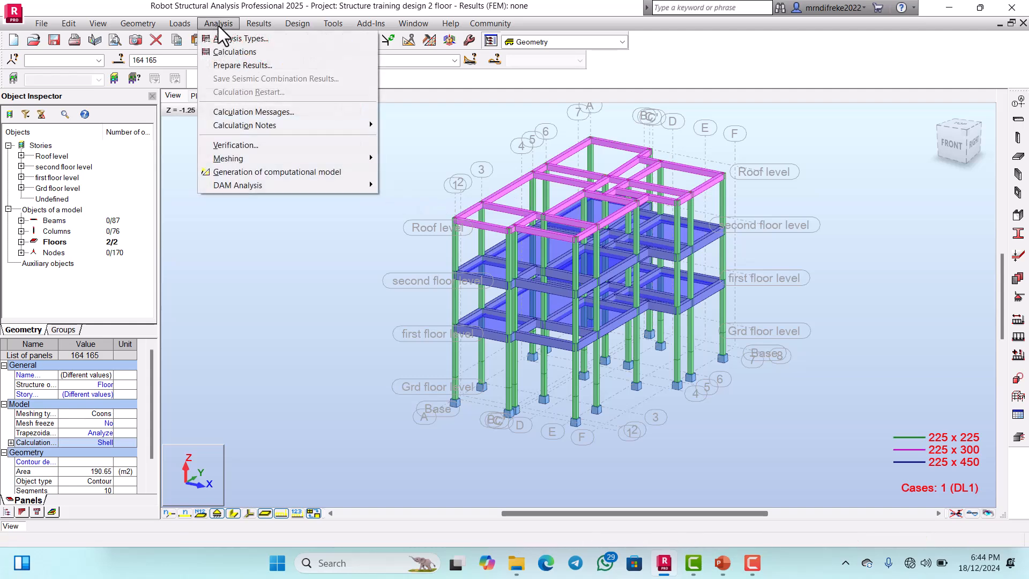
click(217, 177)
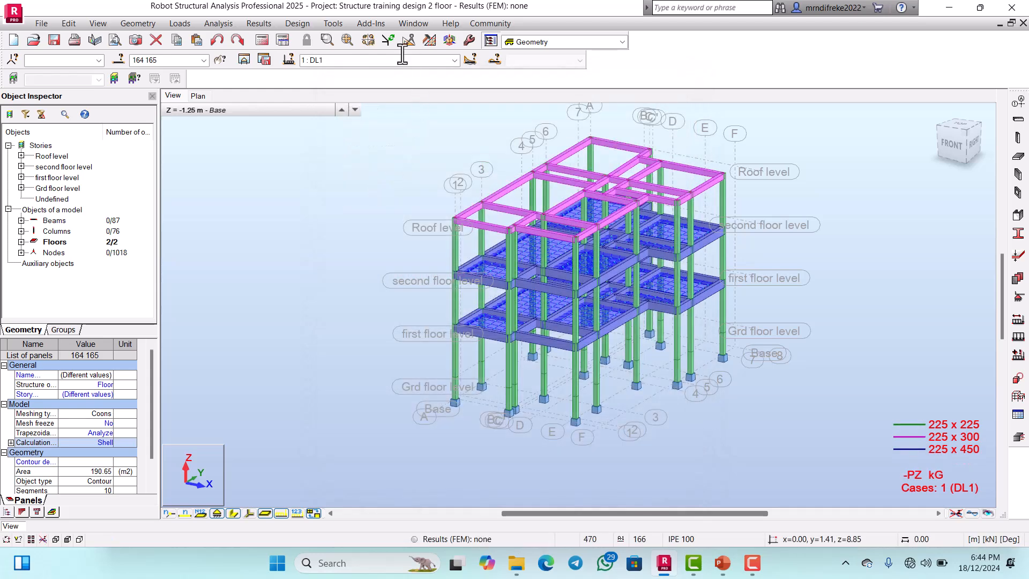
Verify the structure with the generated model and highlight the objects linked to the Young's modulus error
click(228, 27)
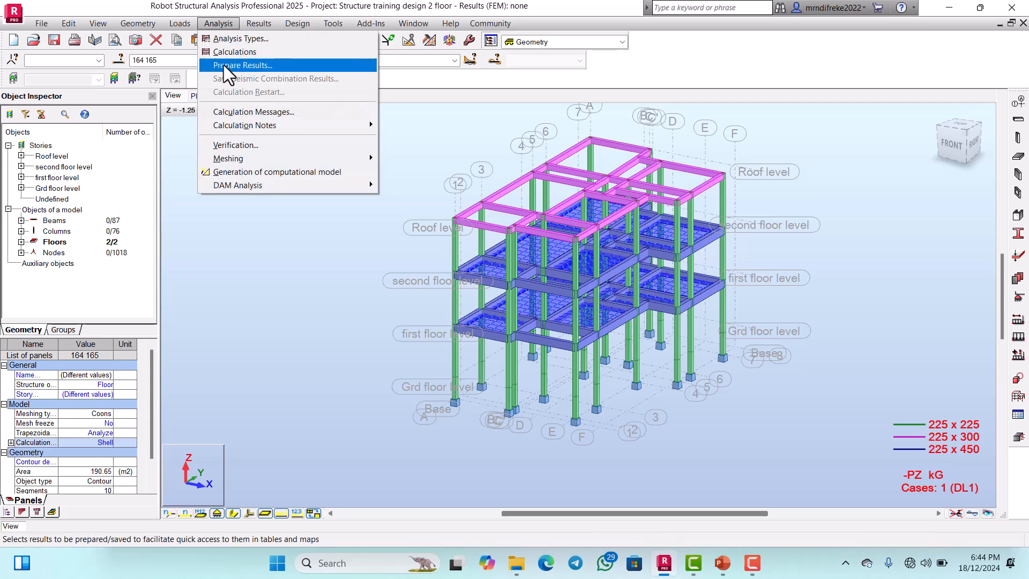
click(239, 144)
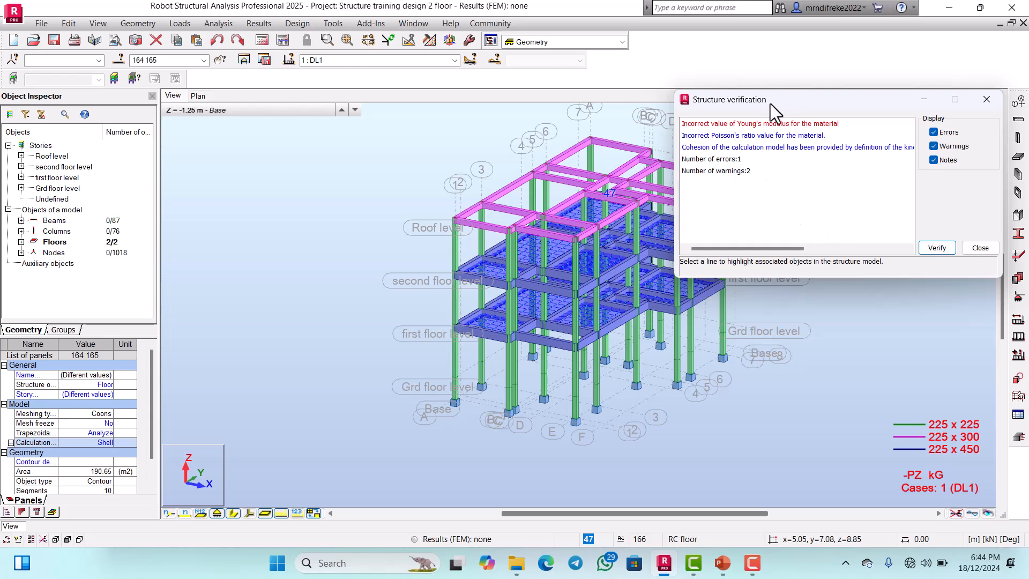
drag(771, 104, 767, 155)
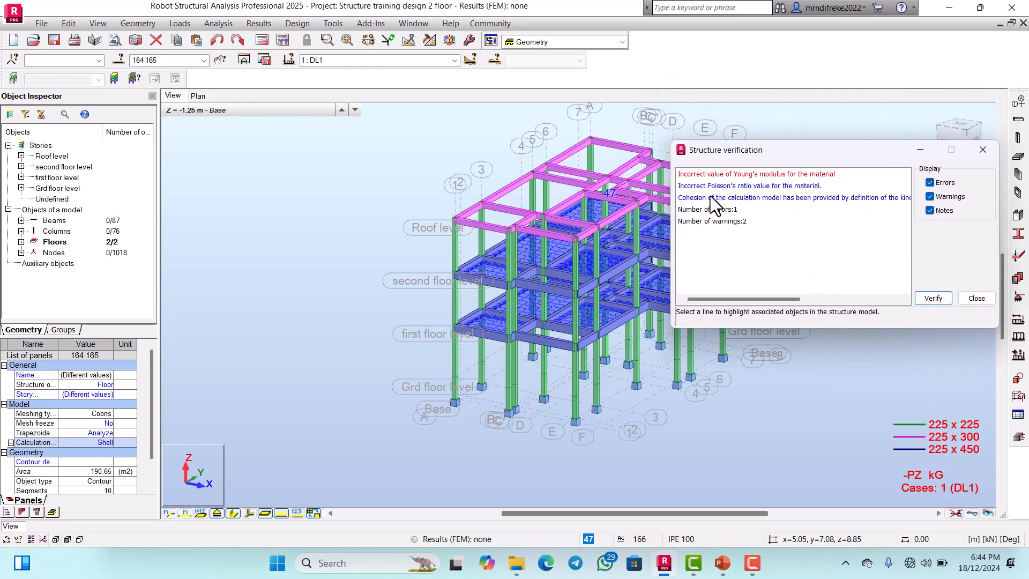
click(815, 174)
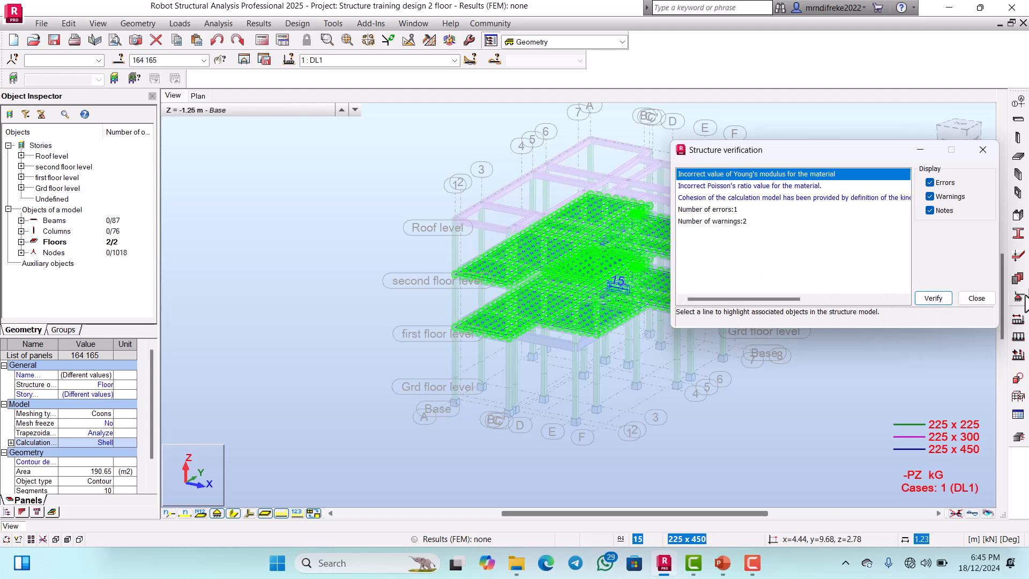
click(977, 298)
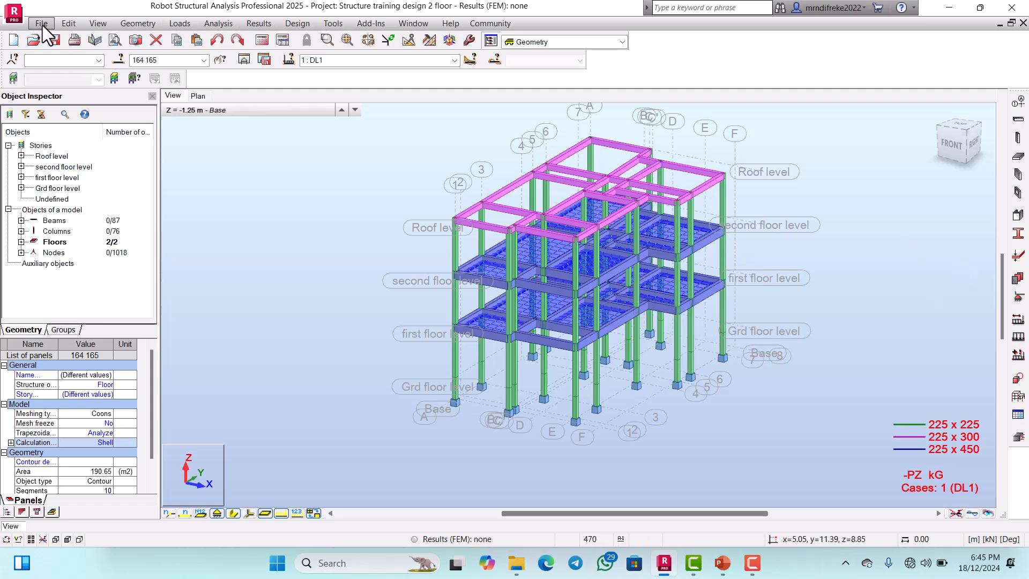
Assign C20/25 concrete to the B 30x50, C 45x45, 225 x 450 and 225 x 300 sections
click(148, 27)
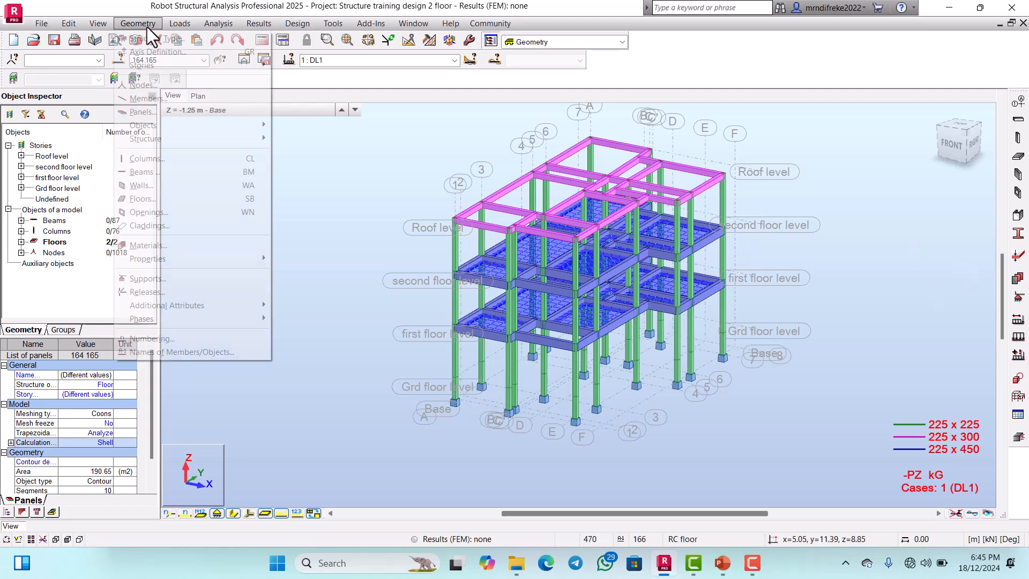
click(141, 244)
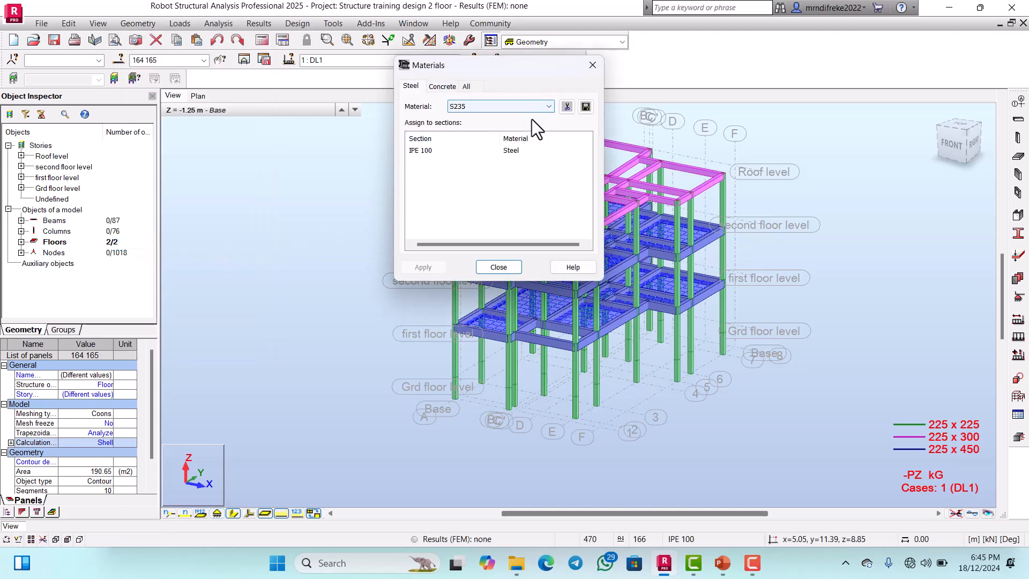
click(437, 88)
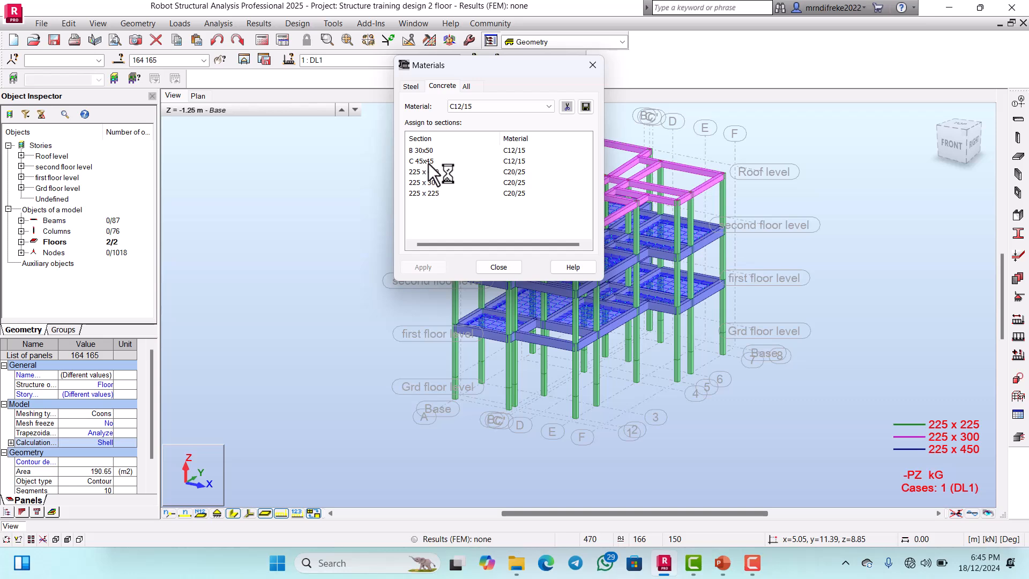
click(544, 105)
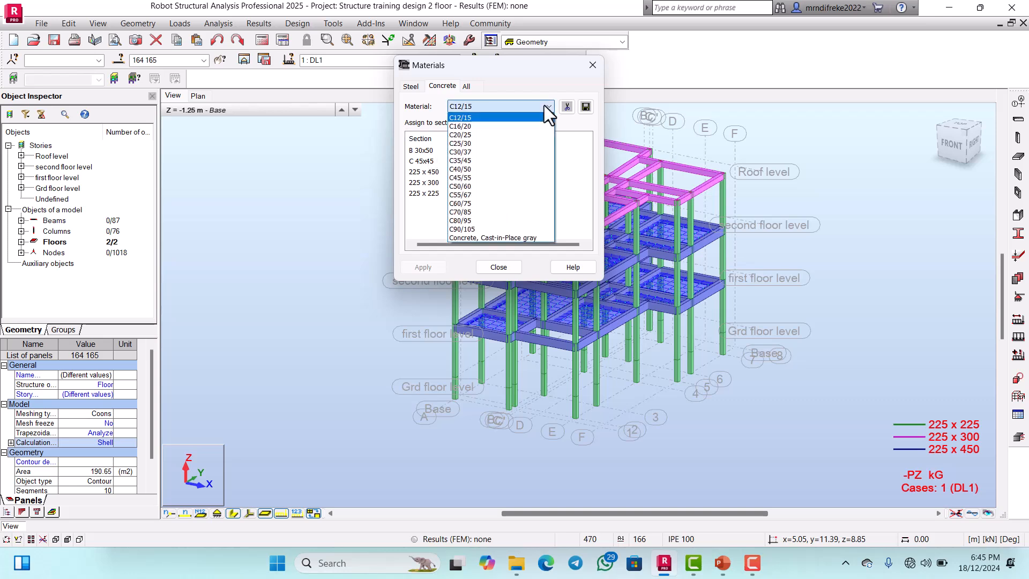
click(467, 135)
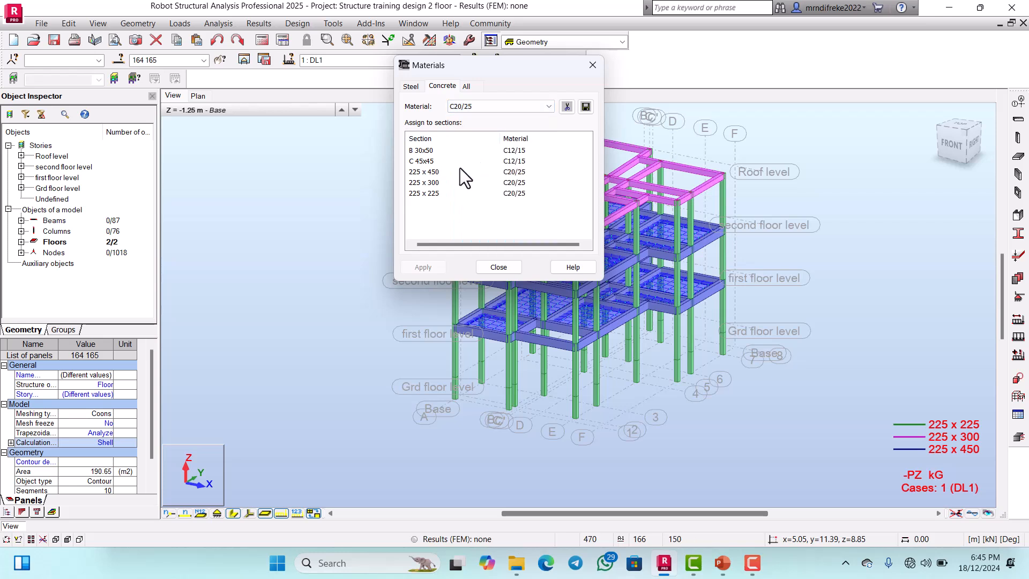
click(428, 148)
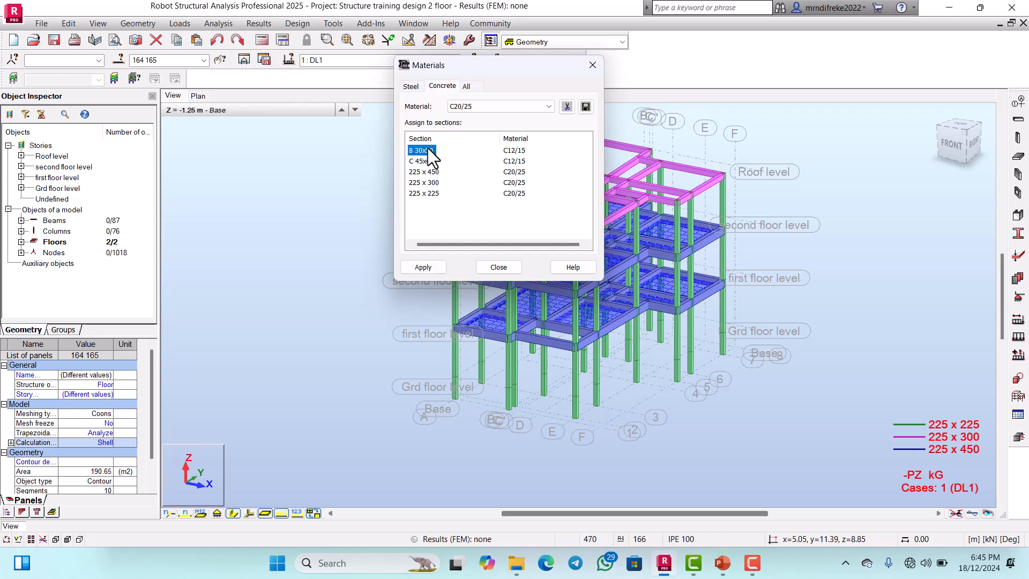
drag(429, 175, 431, 189)
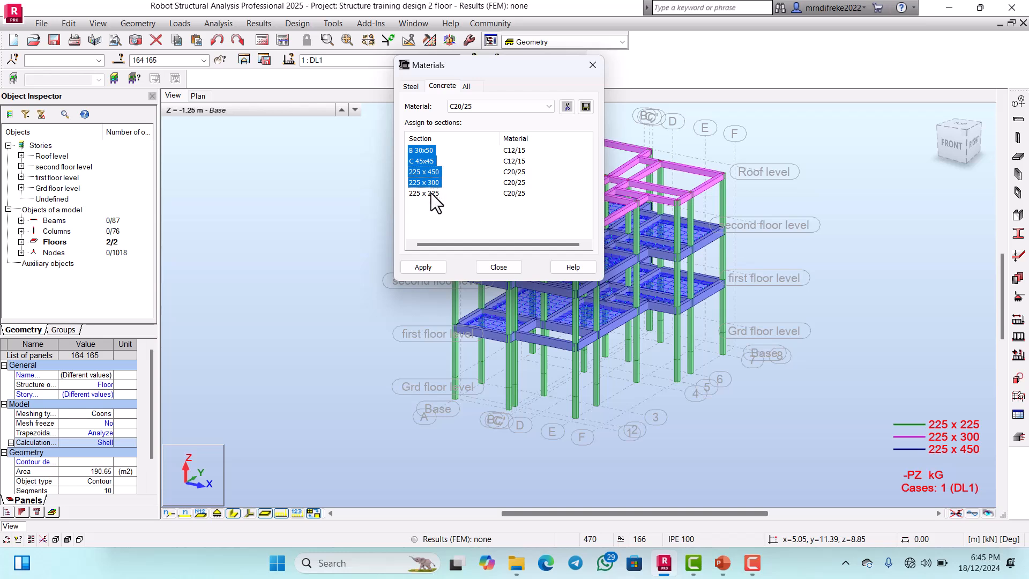
click(423, 266)
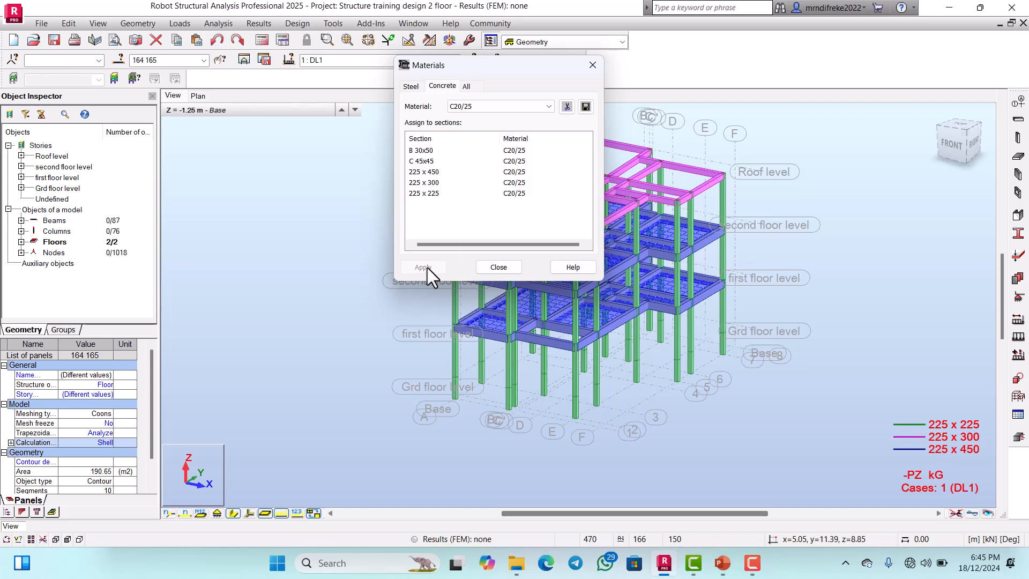
click(503, 266)
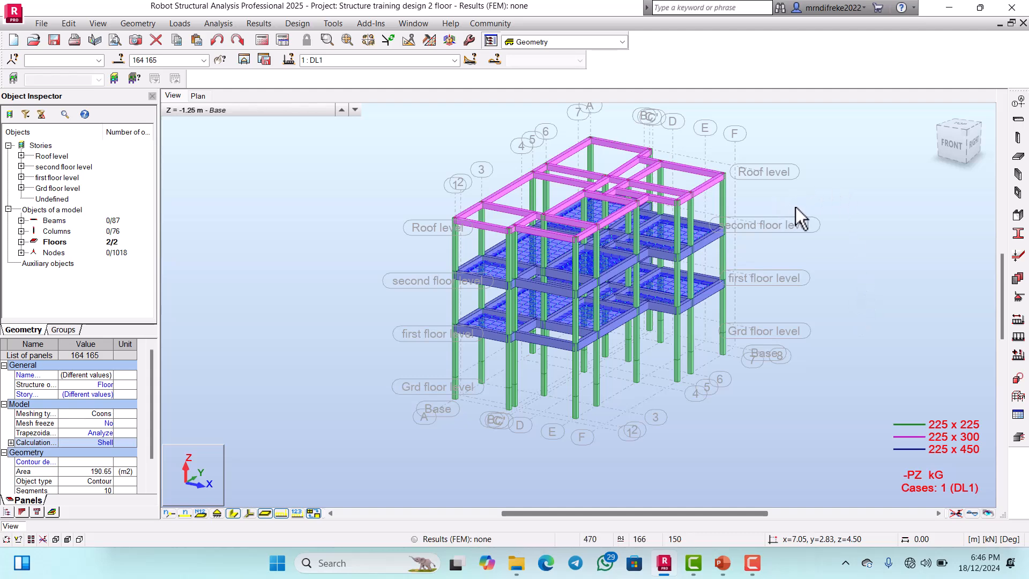
Open the FE thickness definition th0.15000000000000002_2 for editing
click(1018, 256)
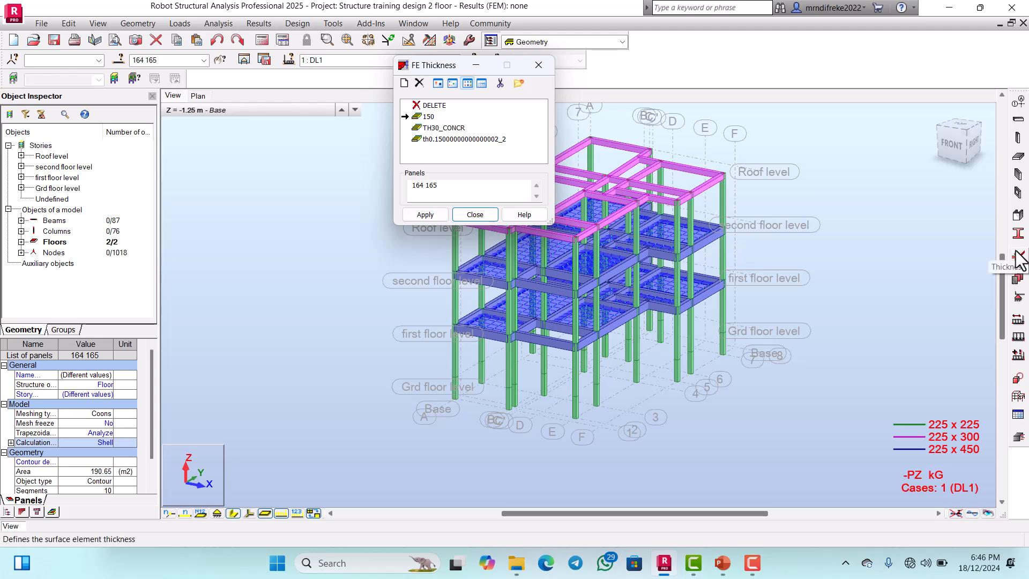
click(448, 138)
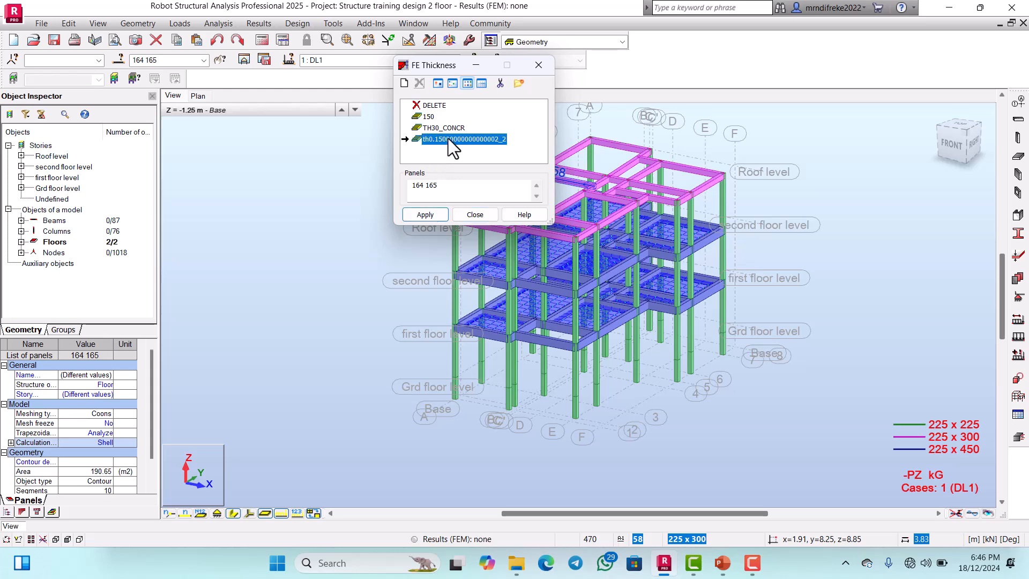
double_click(448, 138)
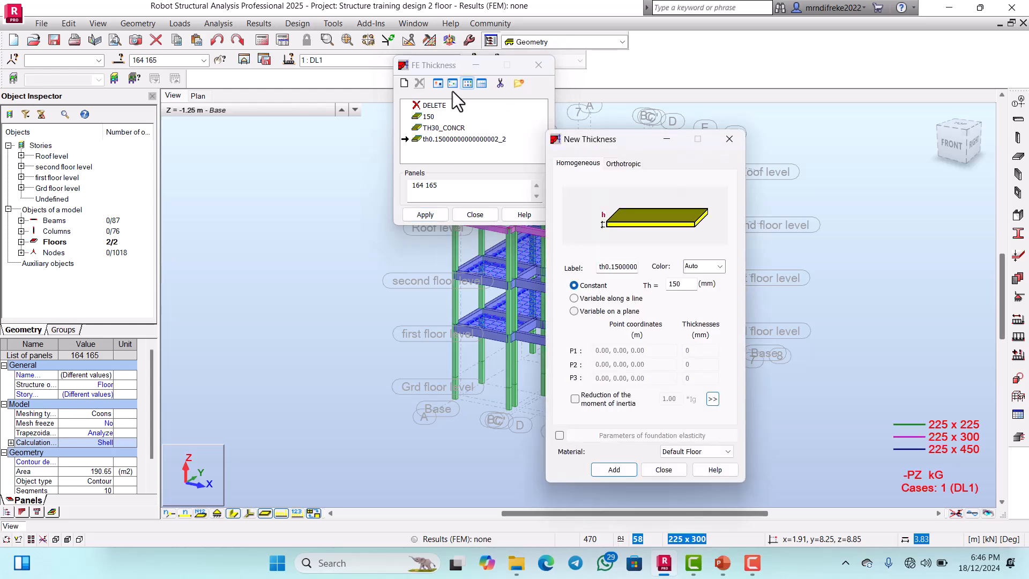
drag(436, 66, 304, 71)
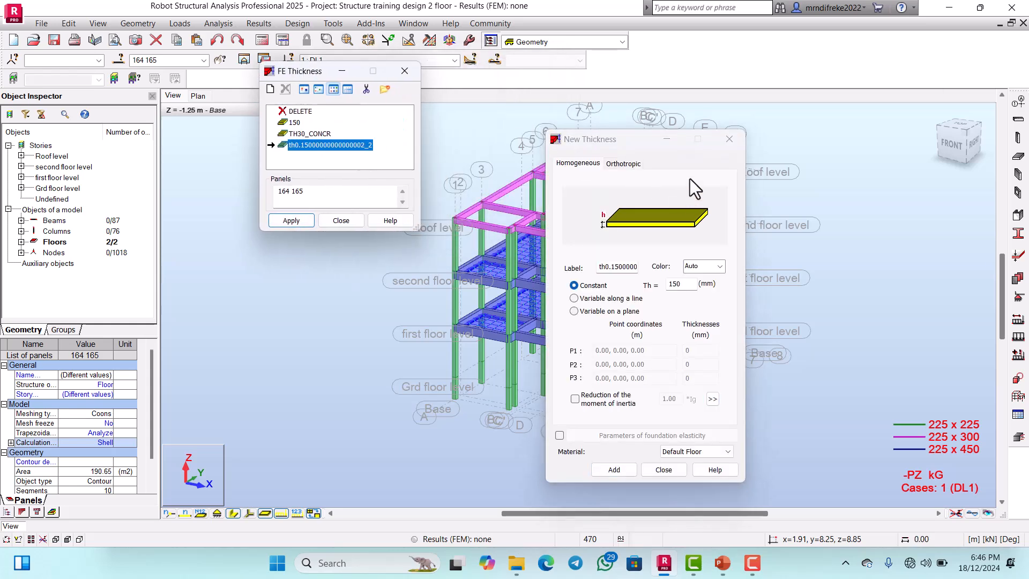
click(607, 150)
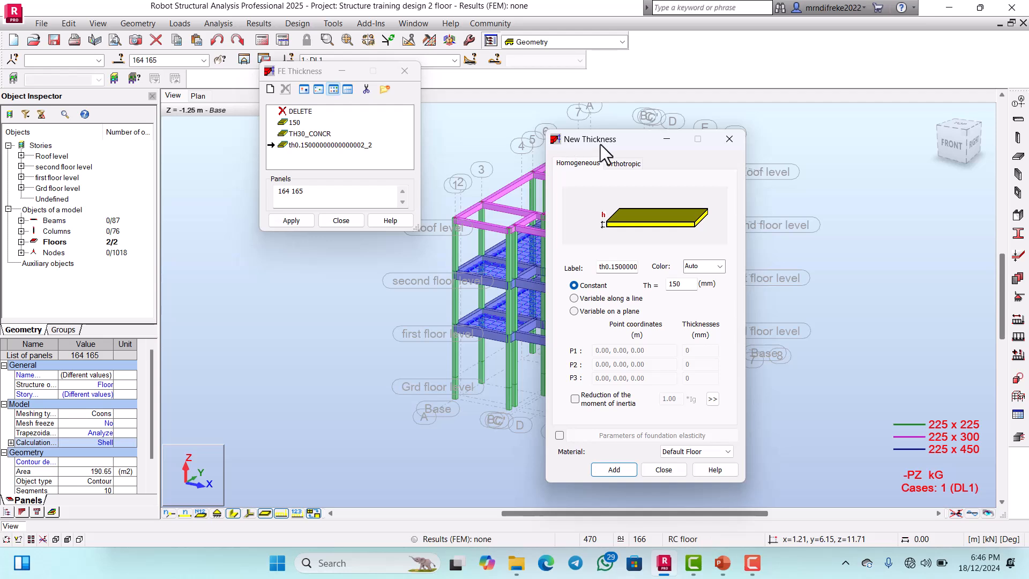
drag(600, 145, 543, 94)
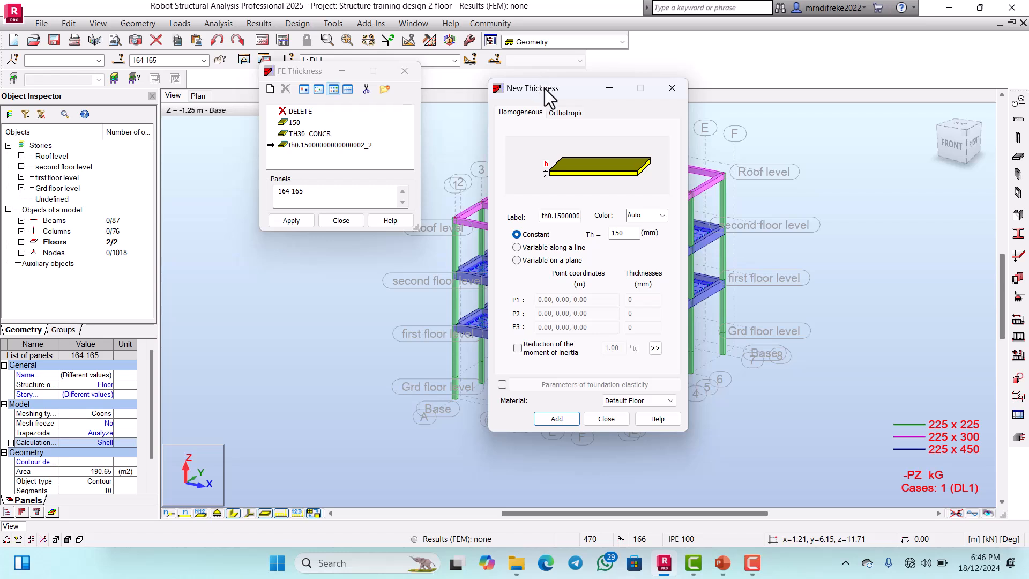
drag(545, 89, 489, 87)
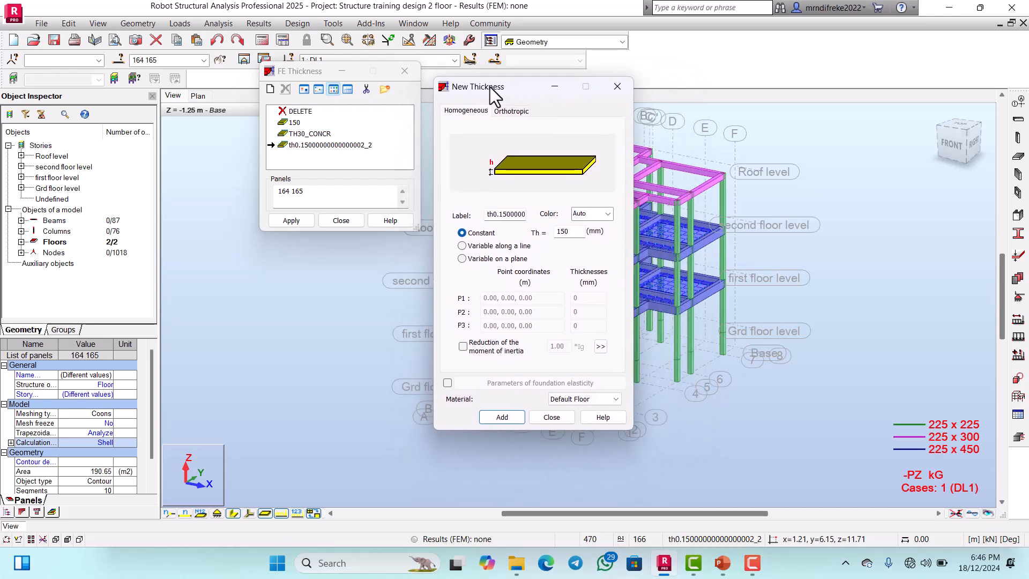
Set the slab thickness material to C20/25, overwrite the existing thickness definition, and apply it to panels 164 and 165
click(603, 398)
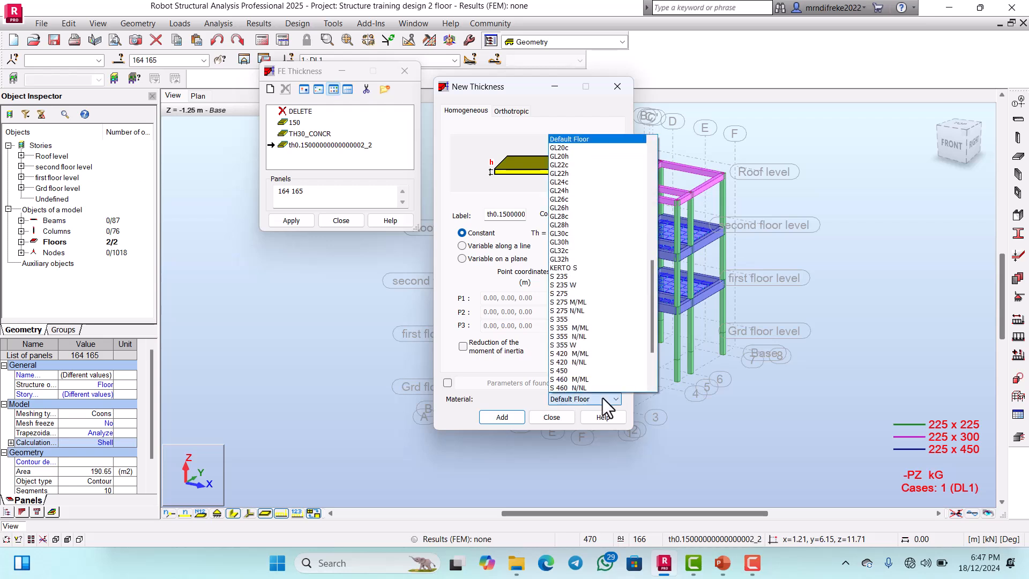
scroll(615, 265, up, 6)
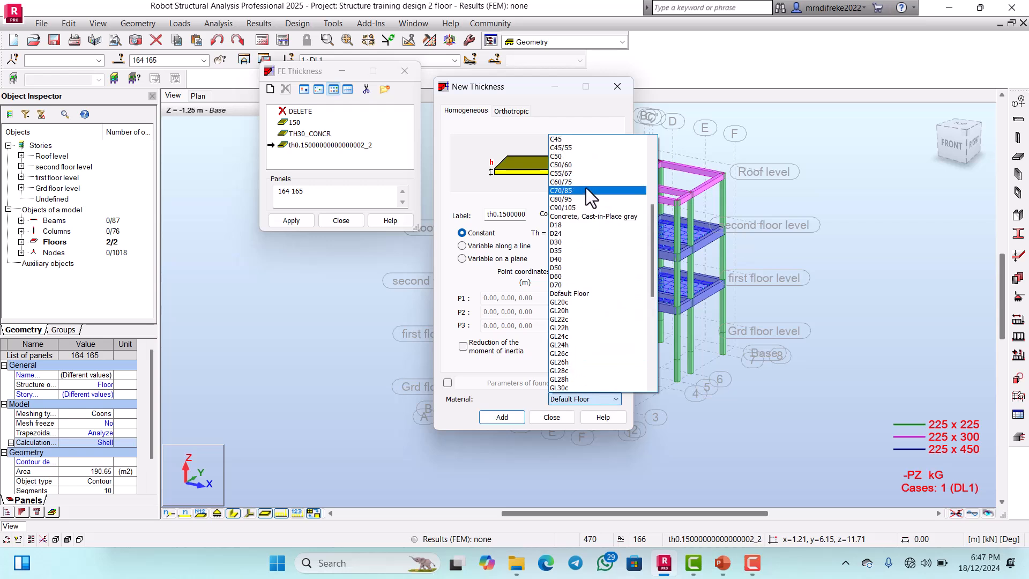
scroll(587, 193, up, 4)
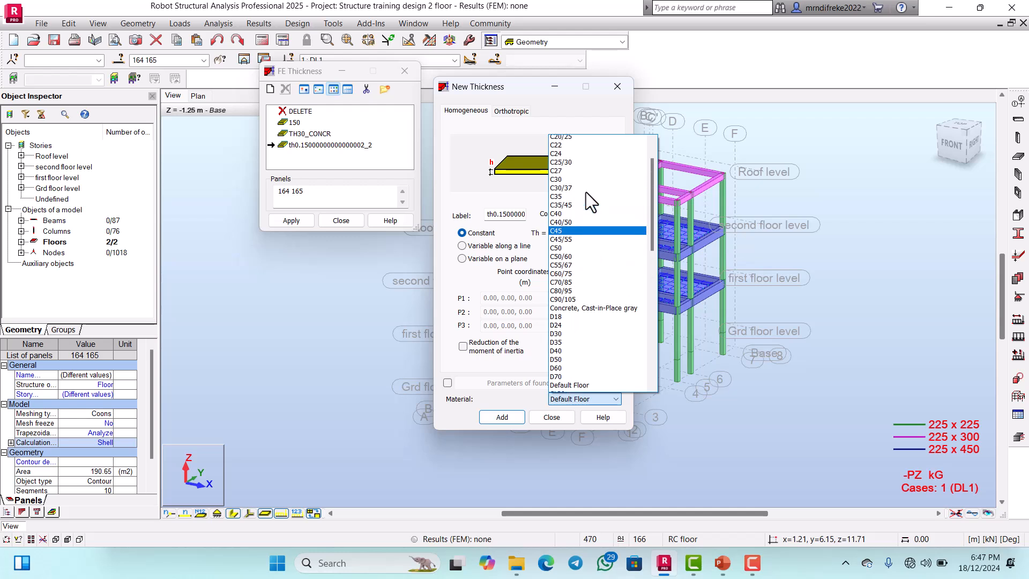
scroll(586, 192, up, 3)
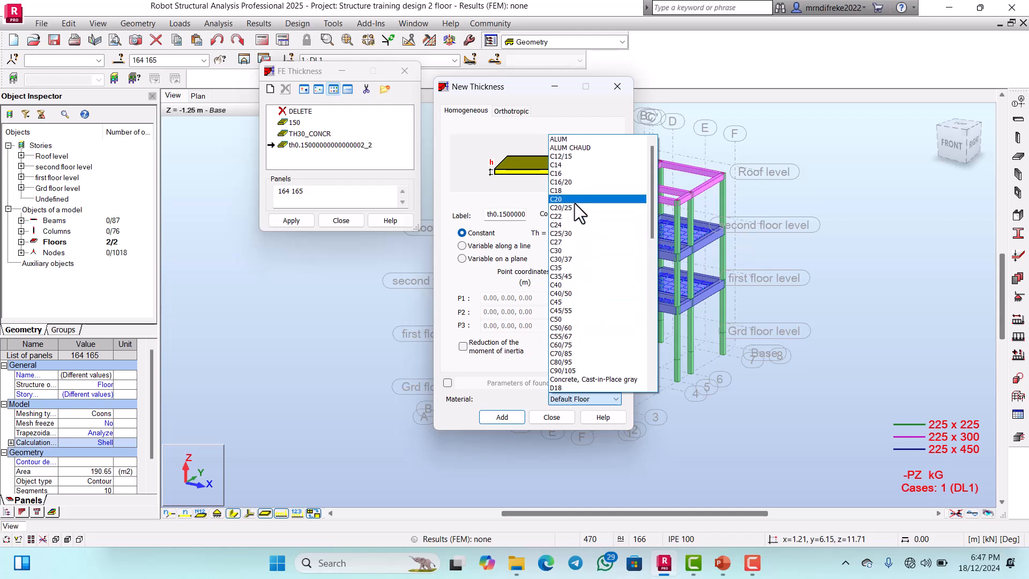
click(573, 206)
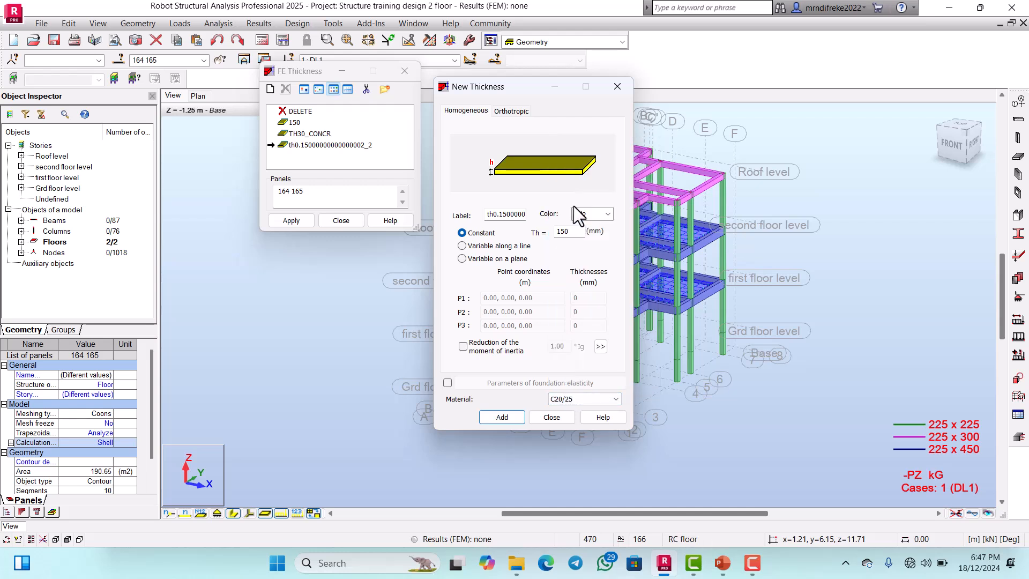
click(509, 418)
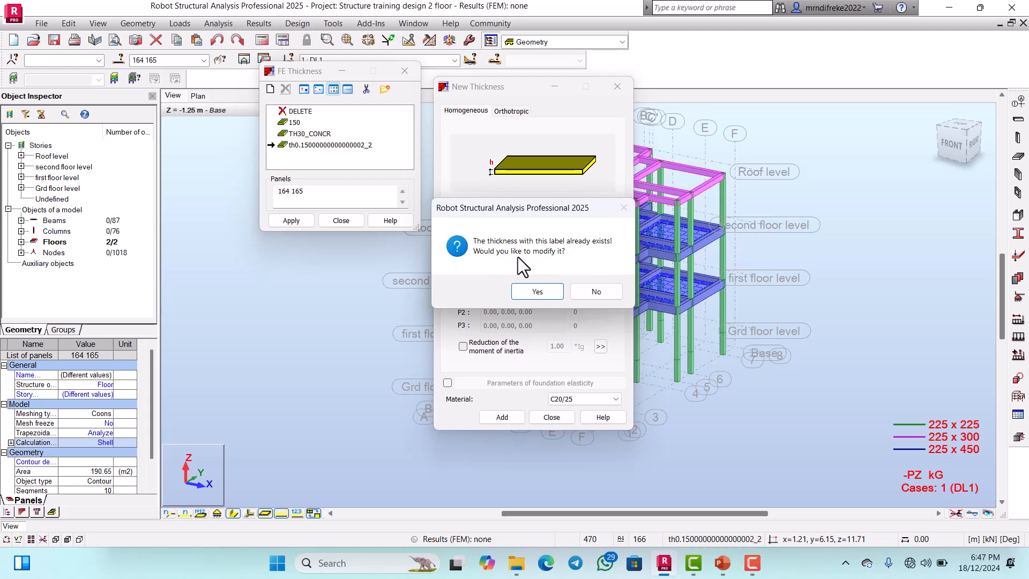
click(537, 293)
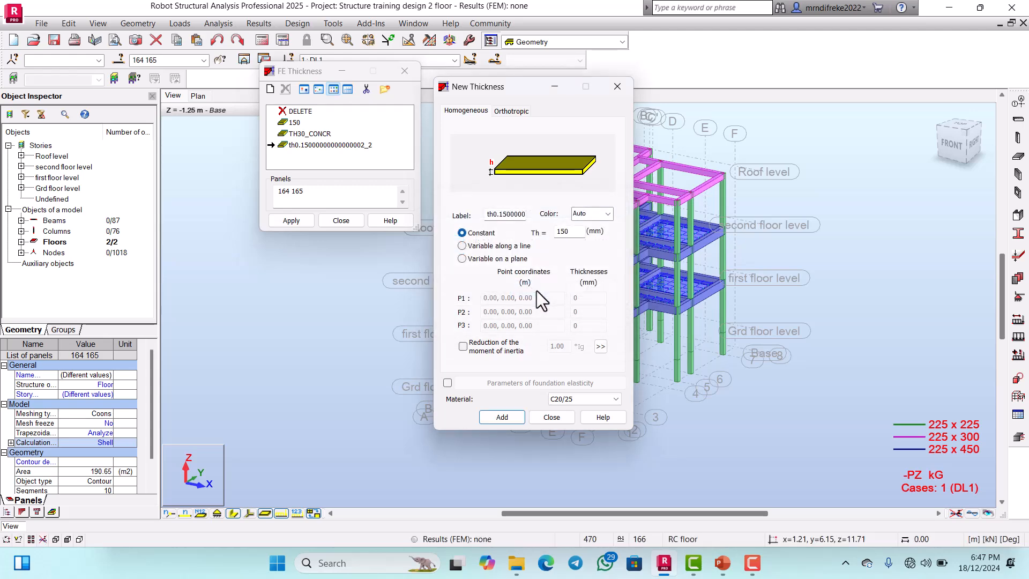
click(556, 417)
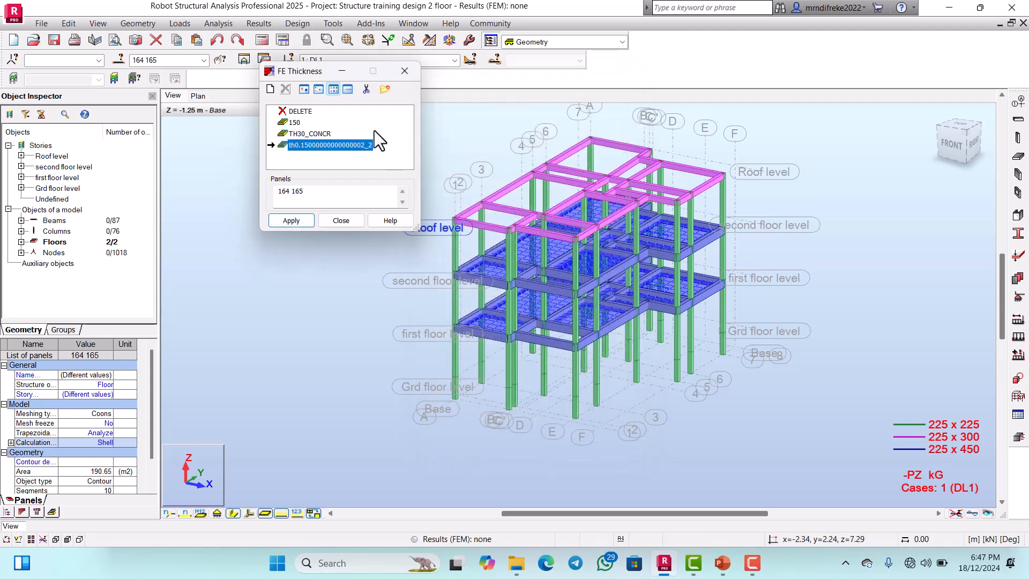
click(304, 222)
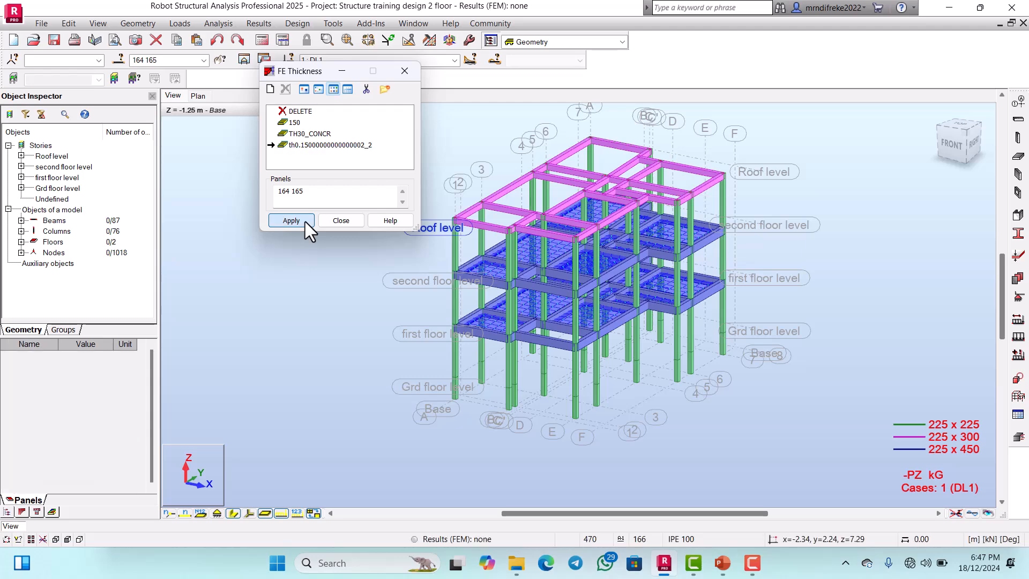
click(341, 220)
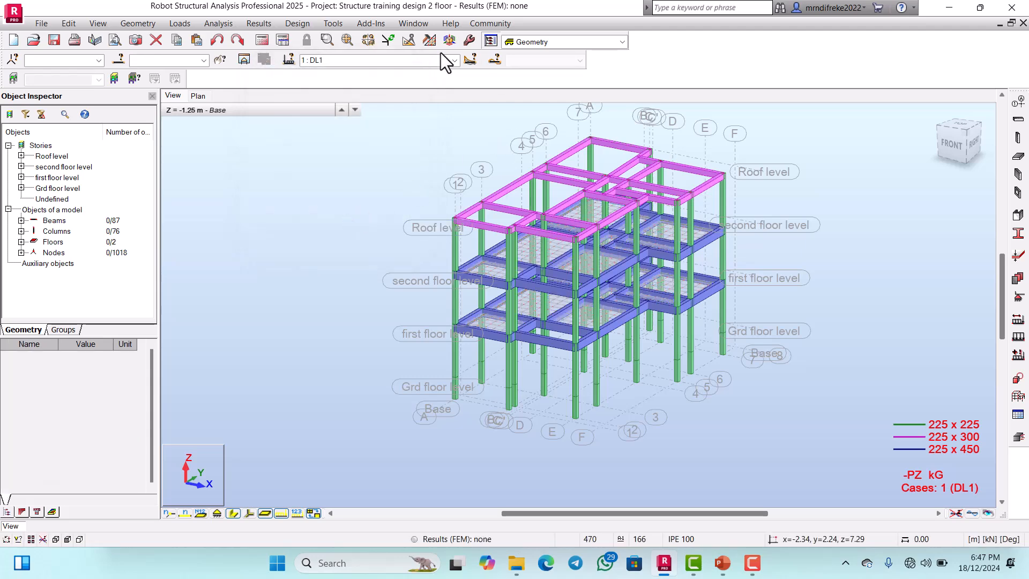
Regenerate the computational model and run the structure verification again
click(231, 22)
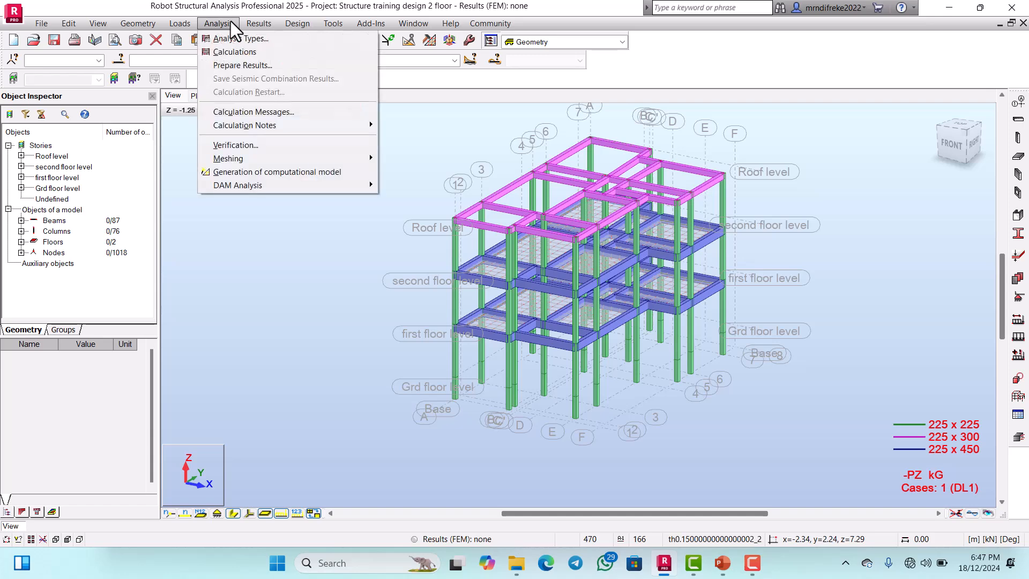
click(239, 170)
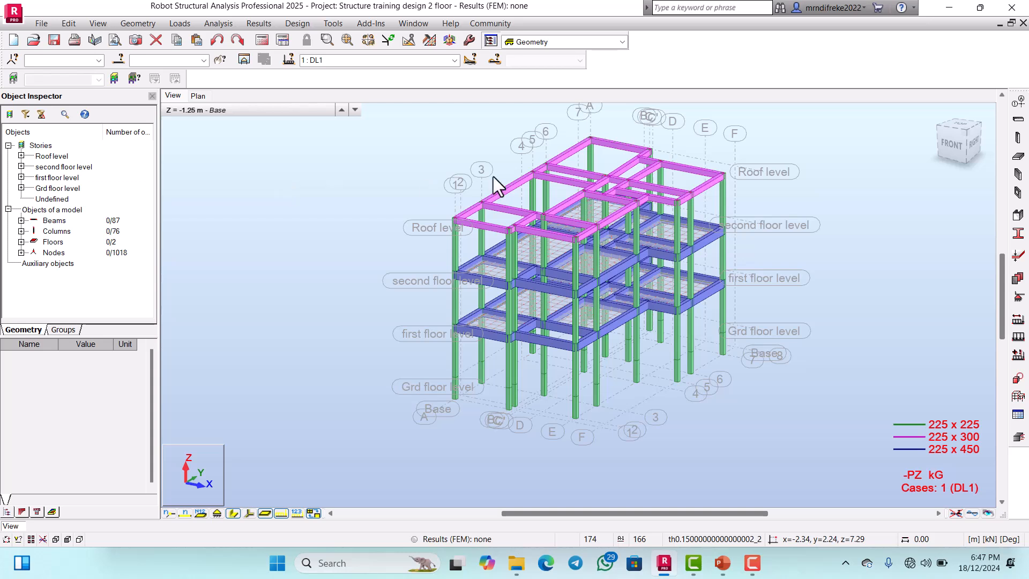
click(227, 23)
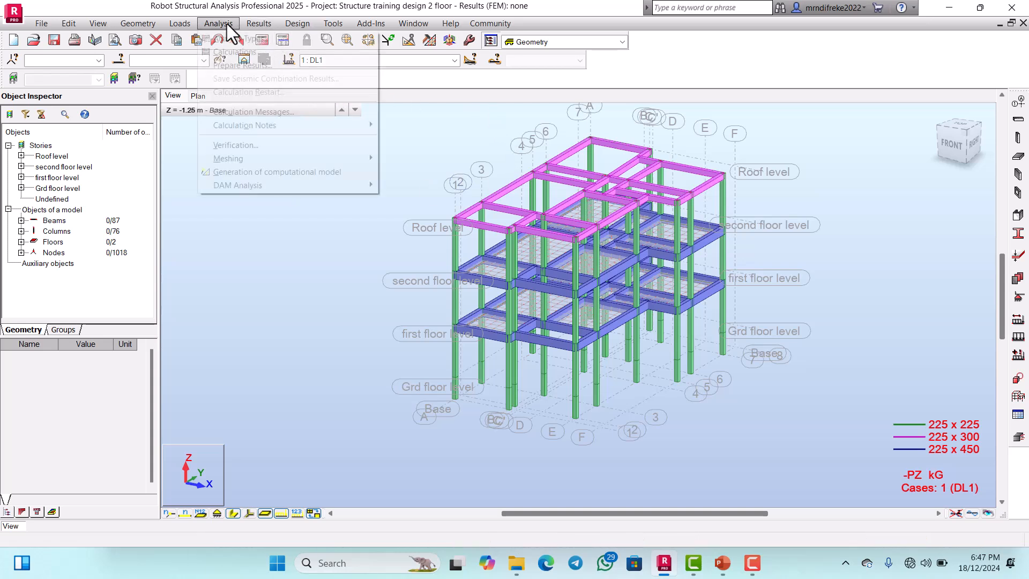
click(243, 145)
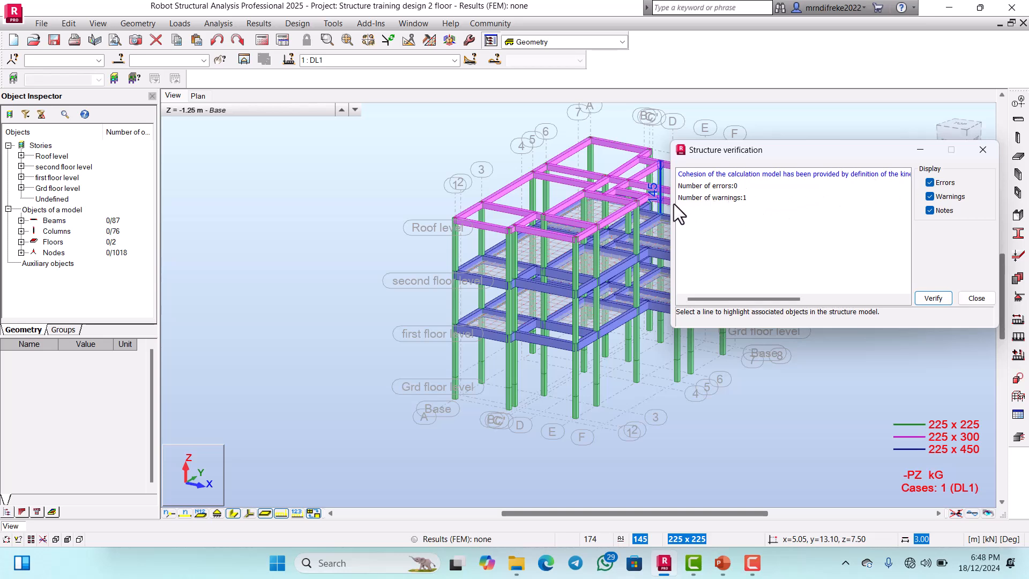
click(973, 298)
scroll(628, 297, up, 3)
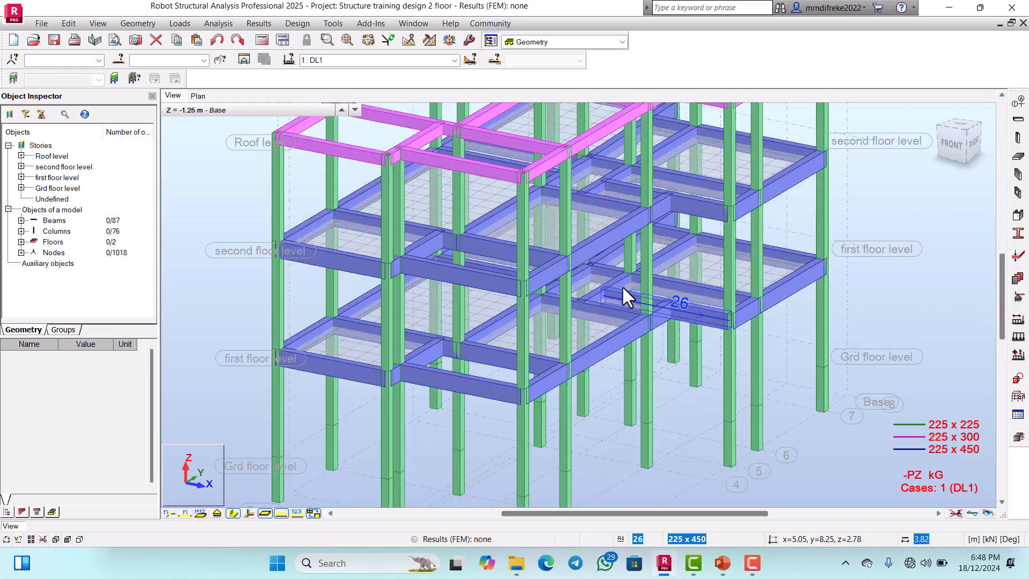
scroll(622, 285, down, 2)
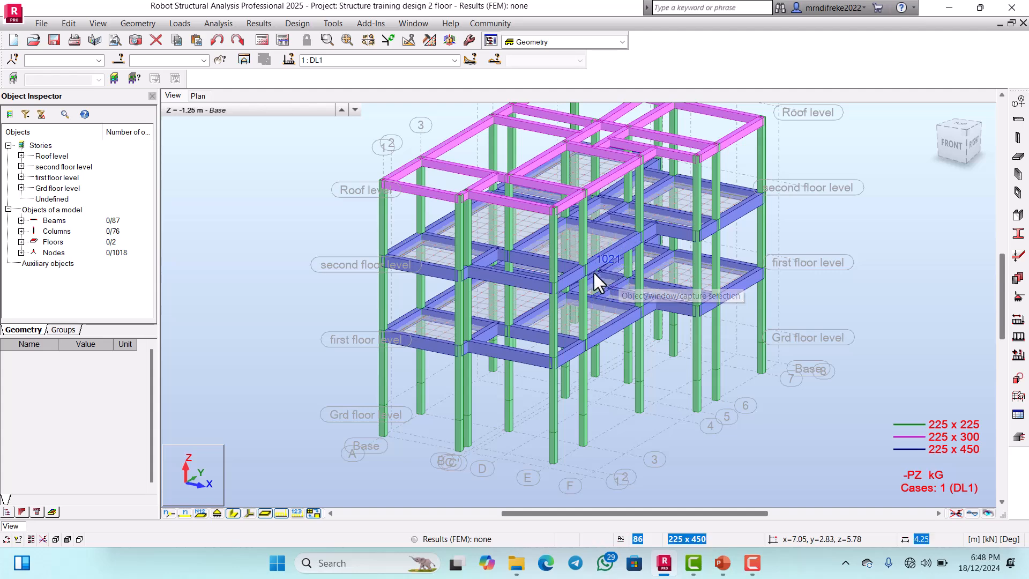
scroll(584, 268, up, 1)
scroll(574, 271, up, 1)
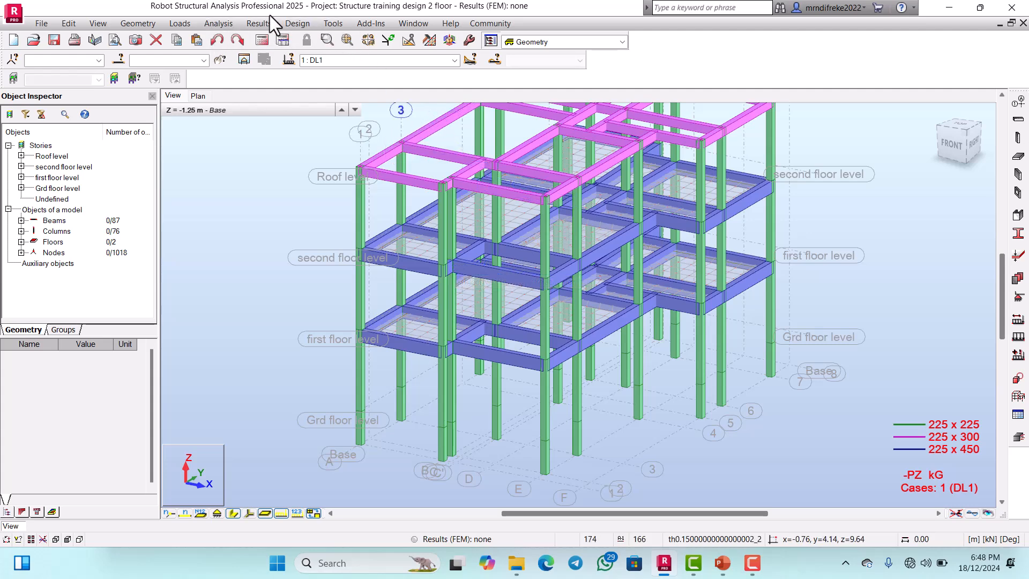
Switch to the Eurocode 2 slab design workbook in Excel and review its design codes, material strengths, general loadings and fire resistance requirements
mouse_move(275, 138)
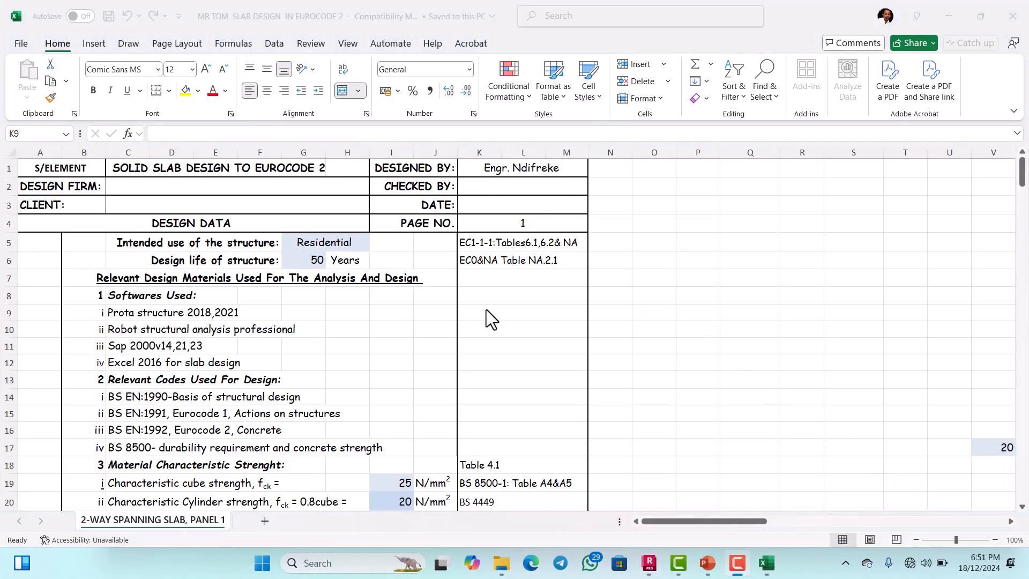
scroll(474, 323, down, 2)
click(460, 303)
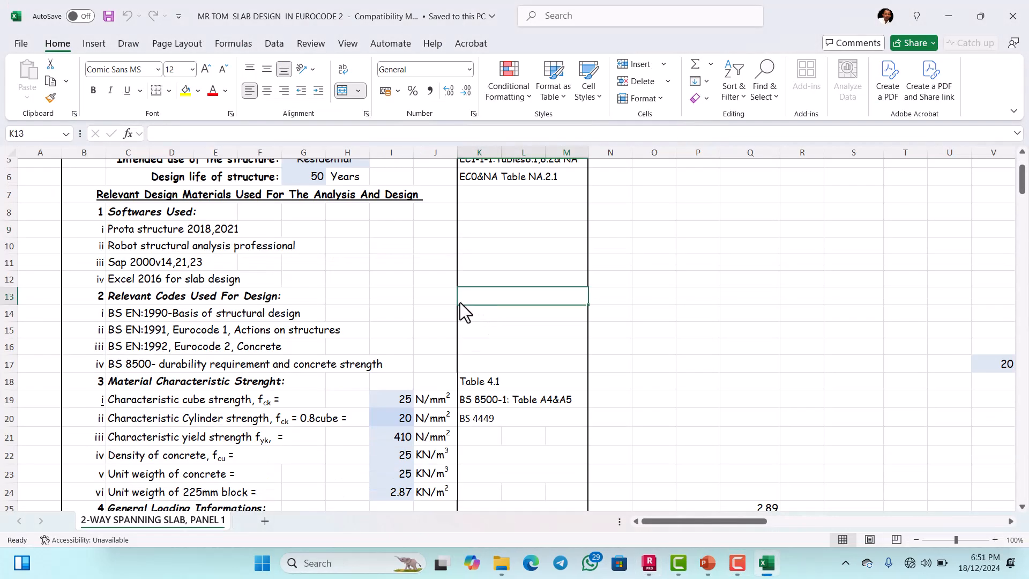
scroll(425, 298, up, 2)
scroll(475, 314, down, 3)
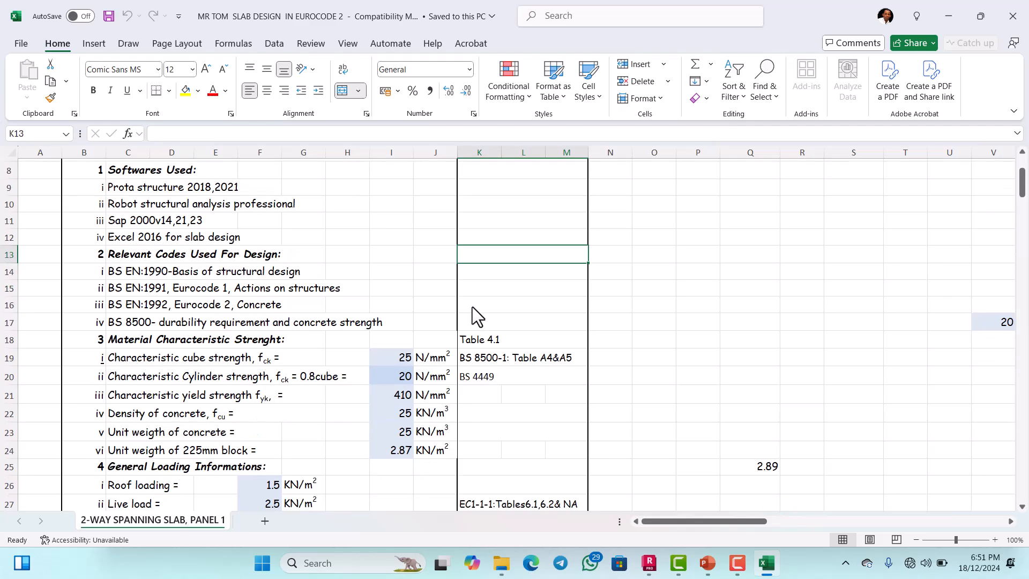
scroll(439, 324, down, 1)
scroll(433, 318, up, 3)
scroll(433, 319, down, 1)
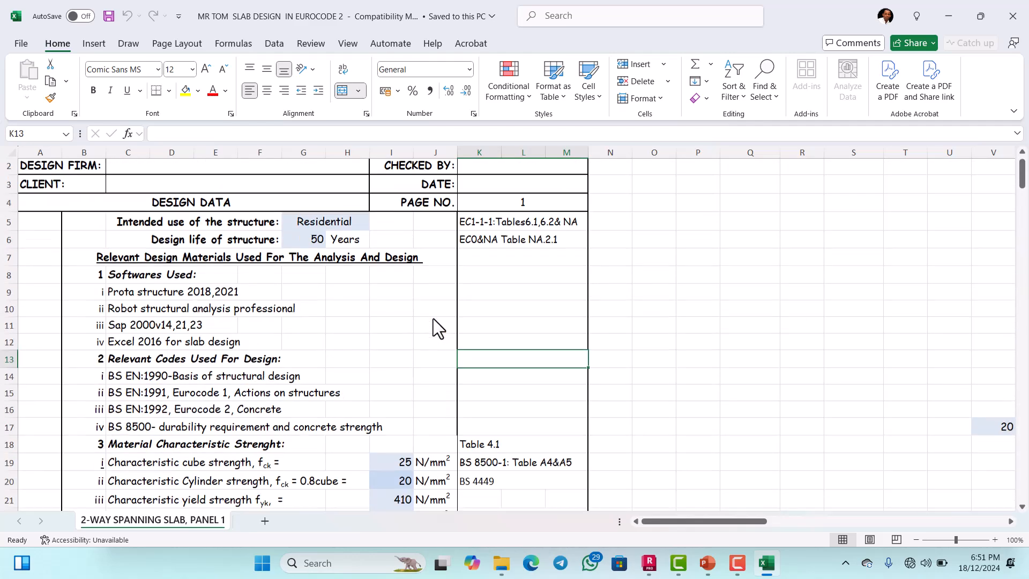
scroll(433, 319, down, 8)
scroll(436, 314, up, 4)
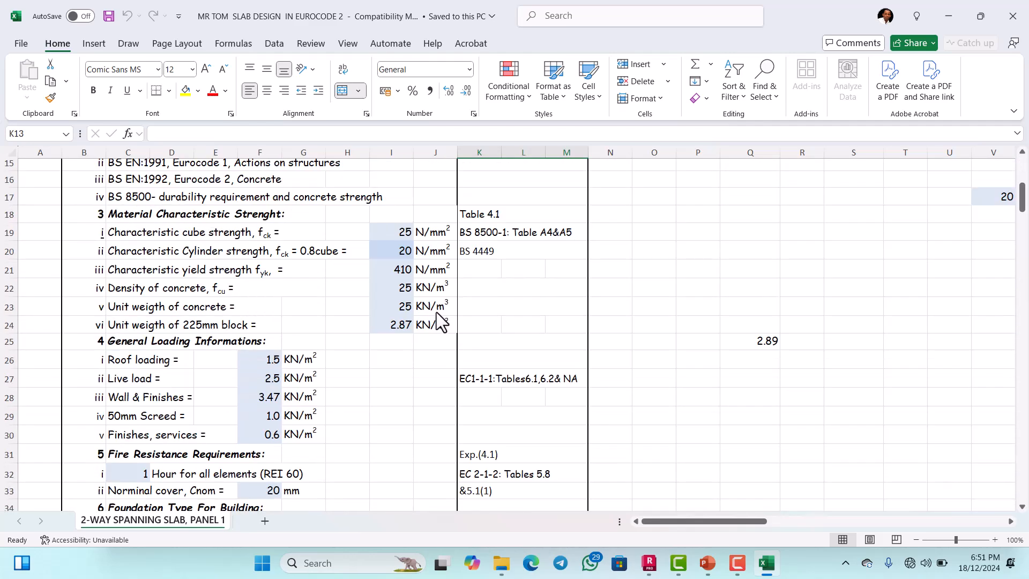
scroll(436, 316, up, 5)
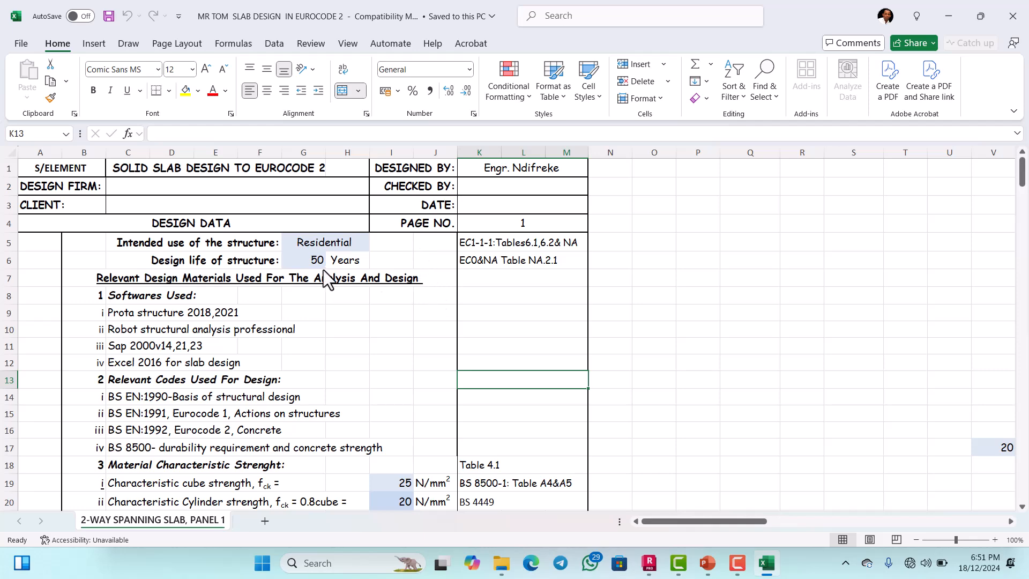
scroll(321, 268, down, 6)
scroll(375, 254, up, 1)
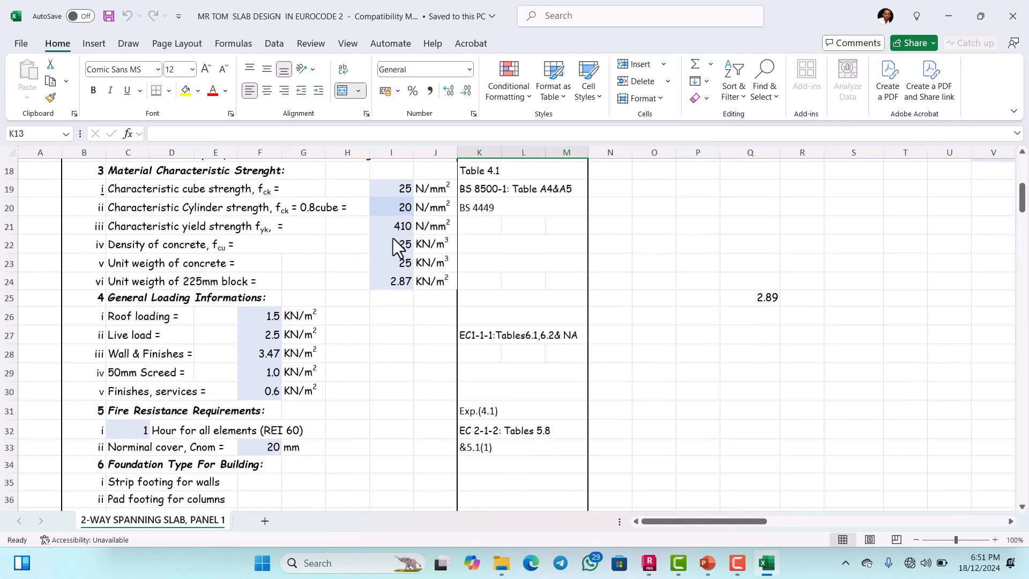
Set the thickness of slab under the permanent actions to 150 mm
scroll(393, 241, down, 12)
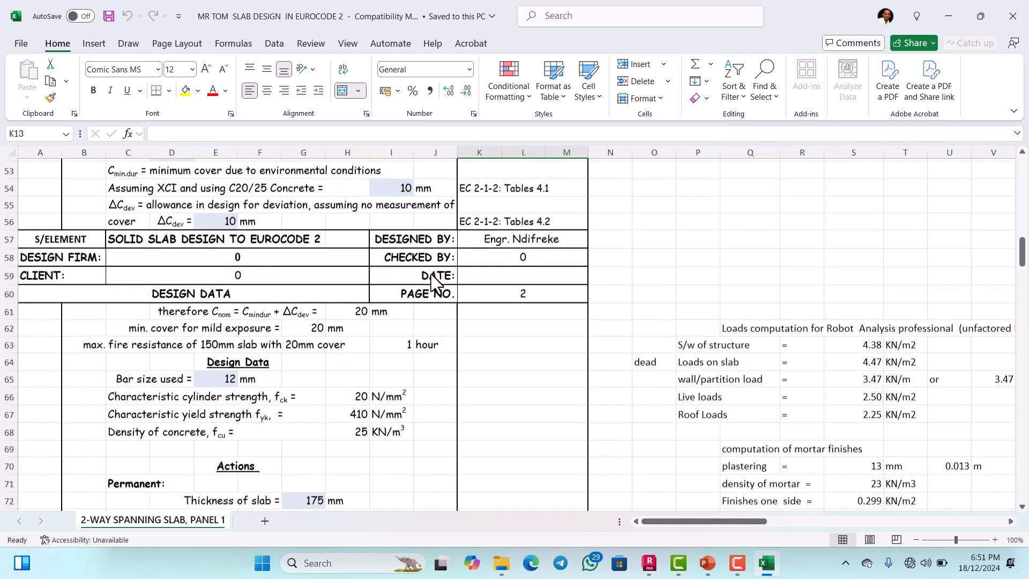
scroll(431, 273, down, 2)
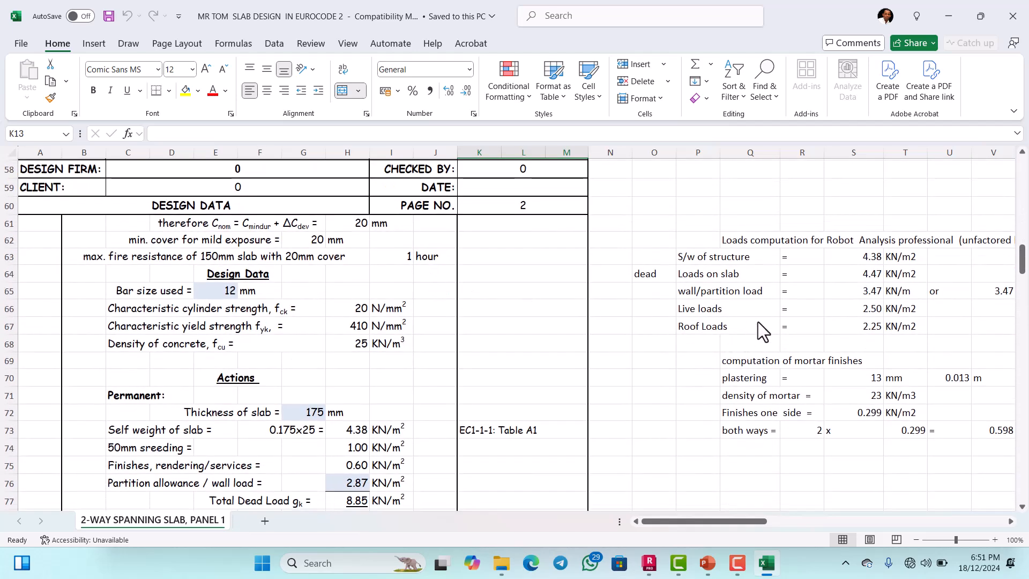
scroll(763, 331, right, 4)
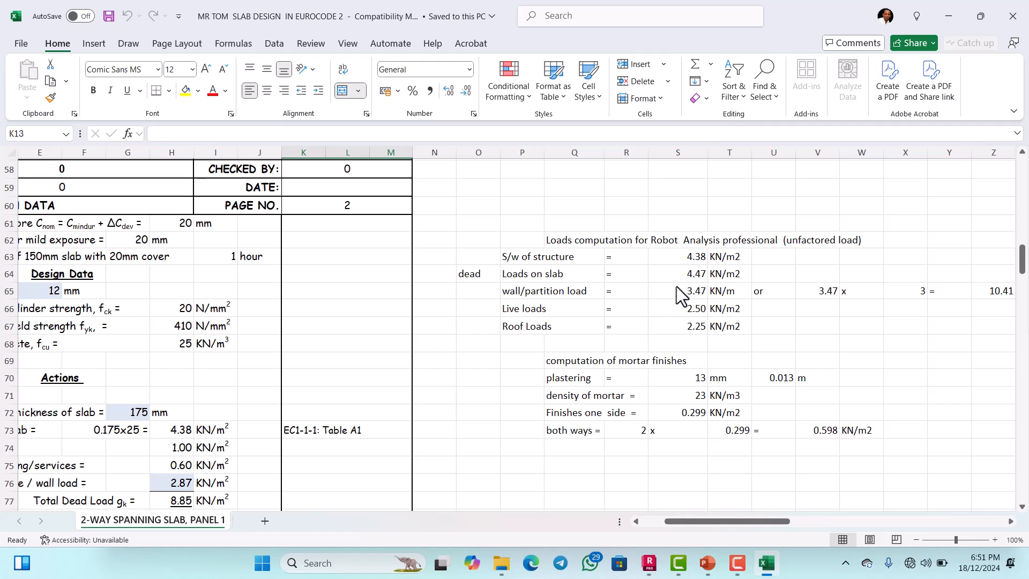
scroll(676, 286, left, 3)
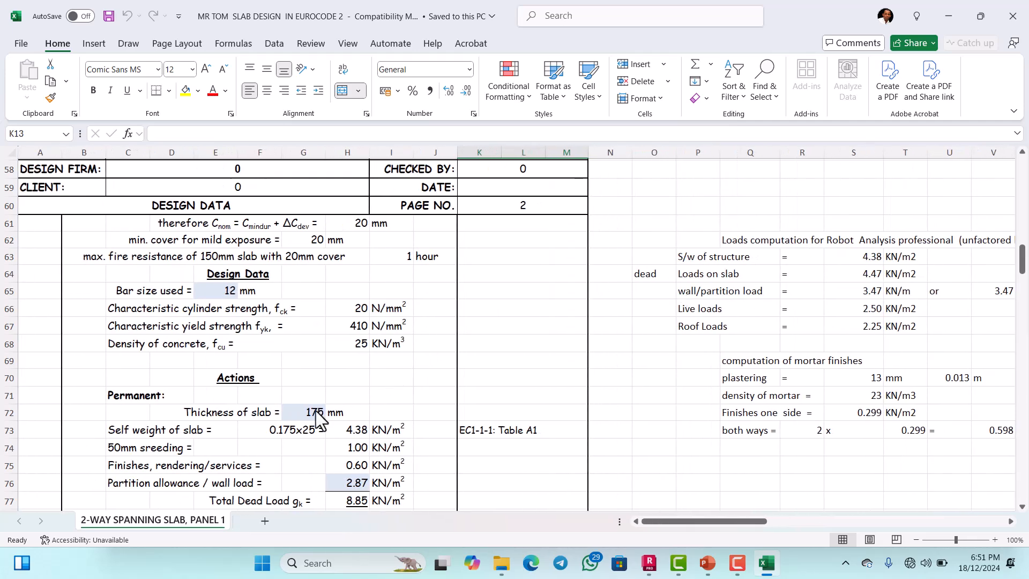
click(314, 414)
text(1)
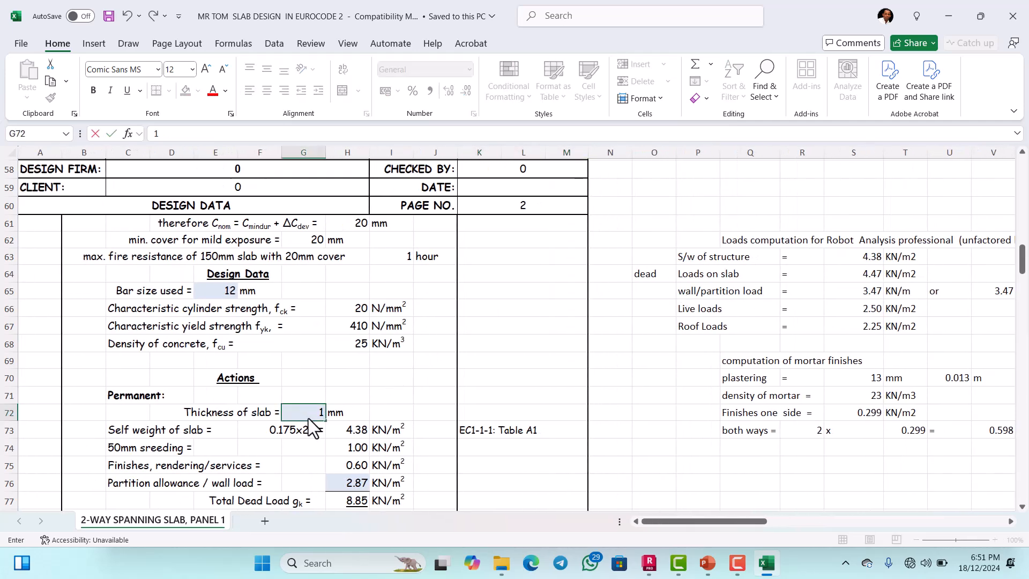
text(50)
key(Return)
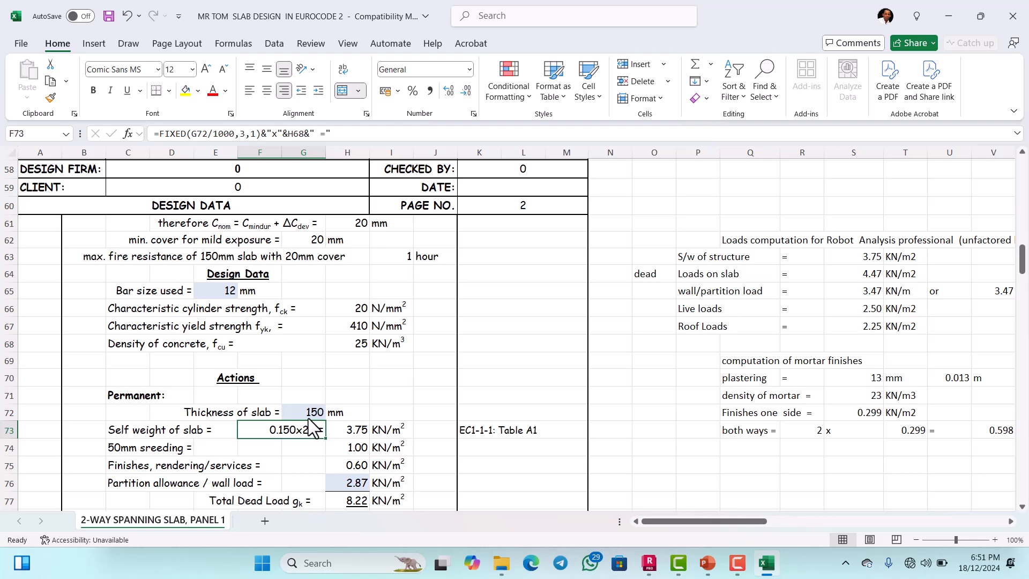
Examine the slab's permanent and variable actions alongside the unfactored loads computation for Robot and the mortar finishes calculation
scroll(433, 377, down, 1)
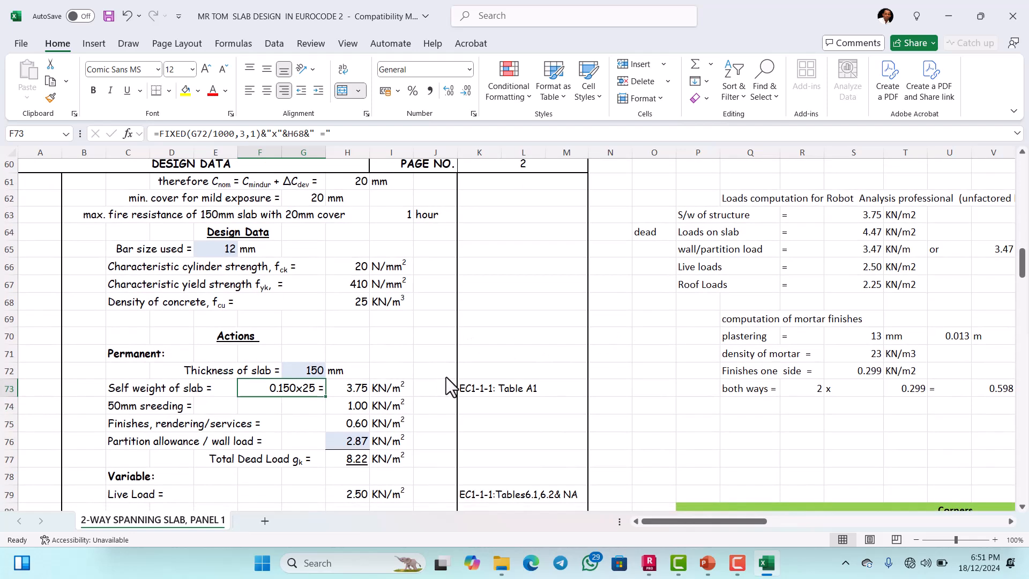
scroll(519, 381, right, 5)
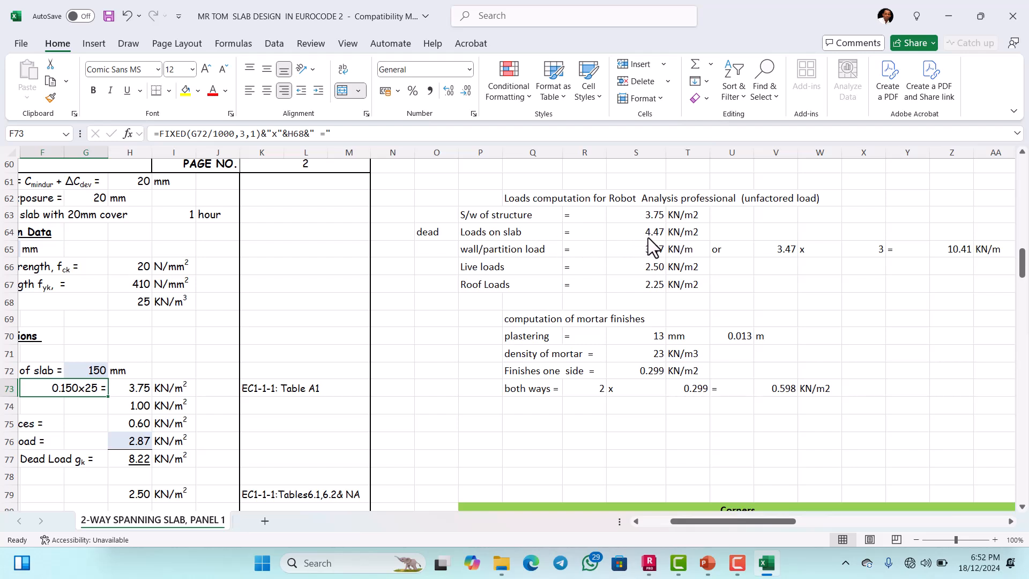
scroll(625, 245, left, 3)
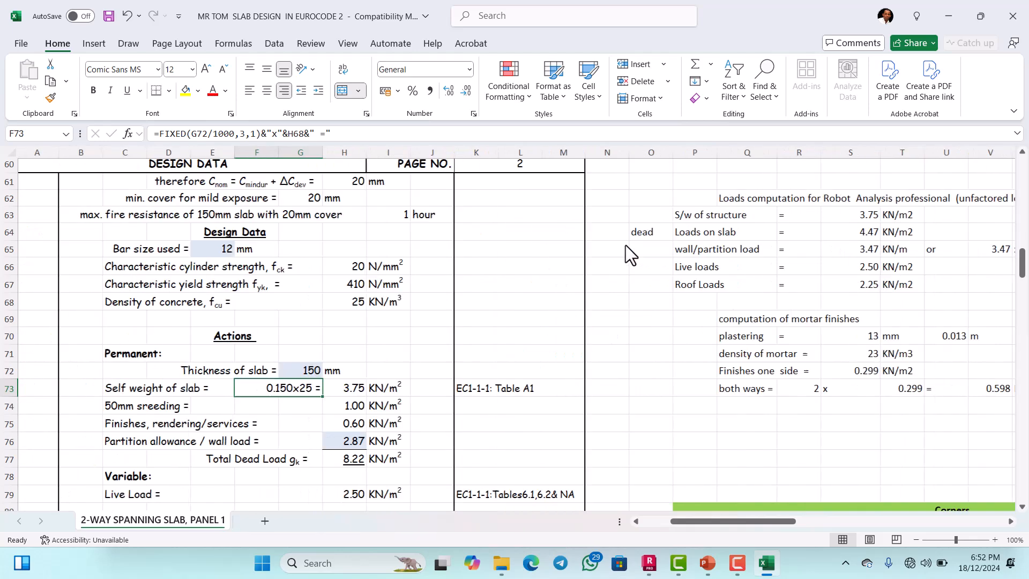
scroll(378, 364, down, 2)
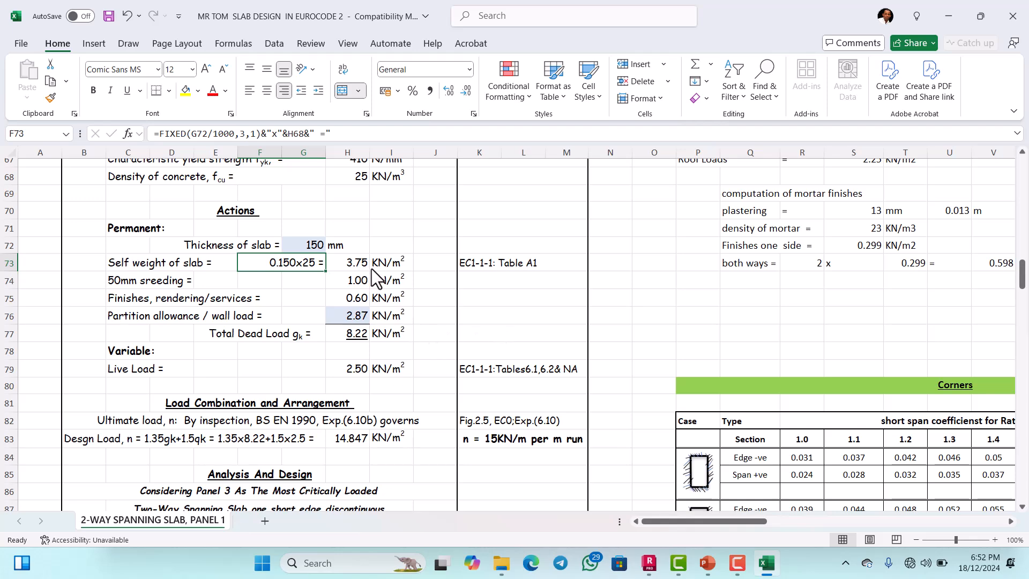
scroll(535, 330, right, 5)
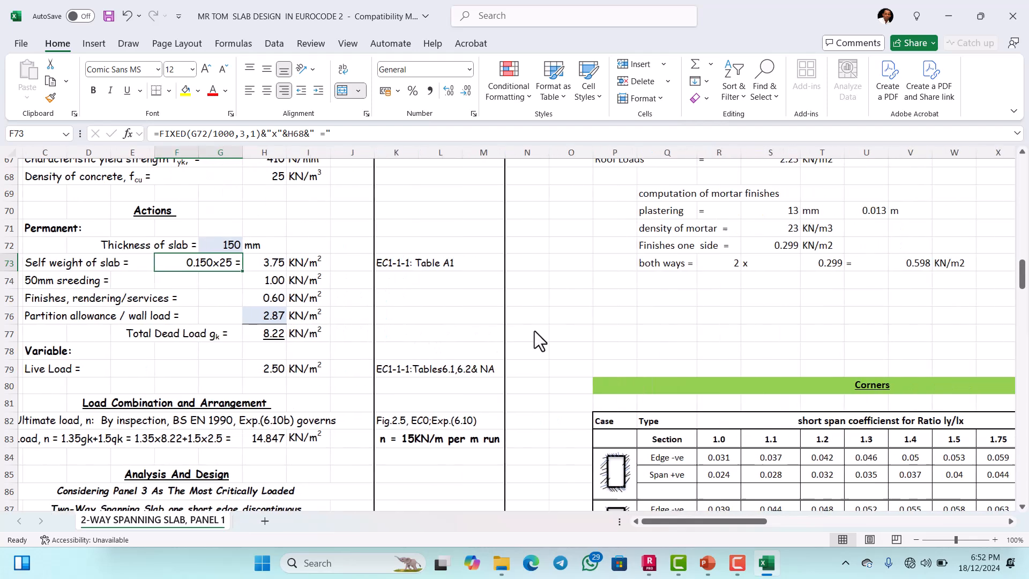
scroll(575, 318, up, 3)
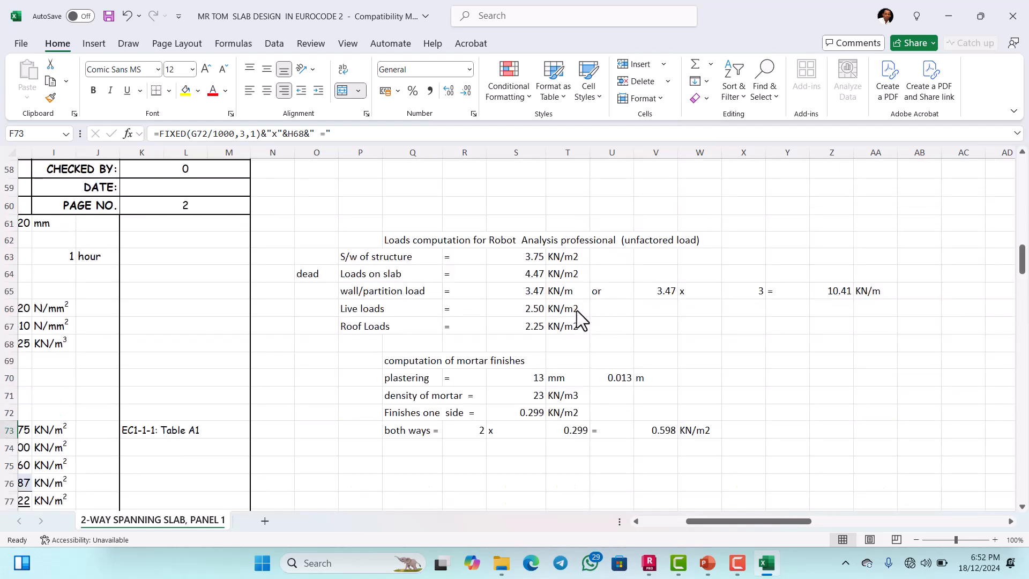
scroll(556, 294, down, 1)
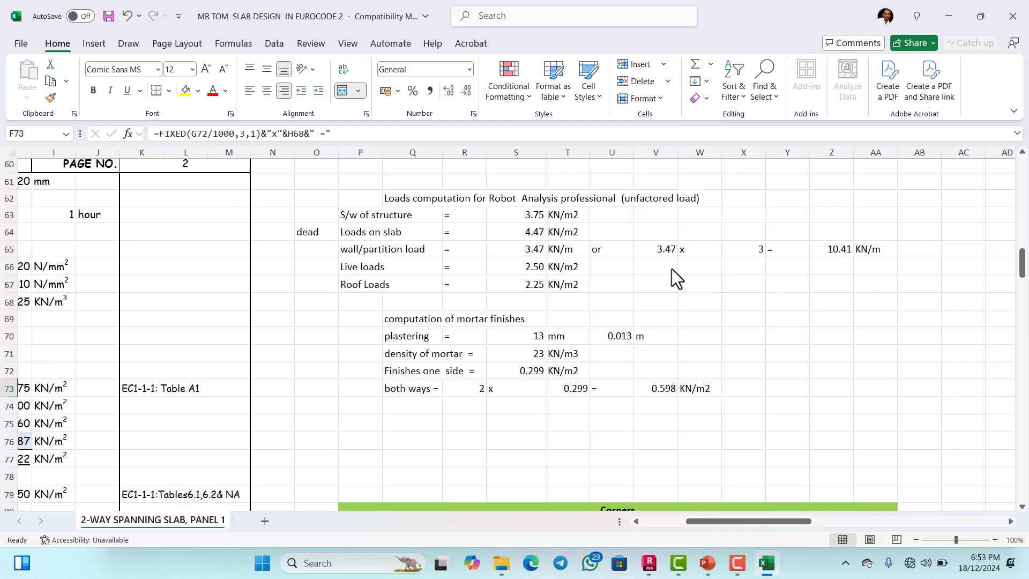
scroll(613, 275, left, 3)
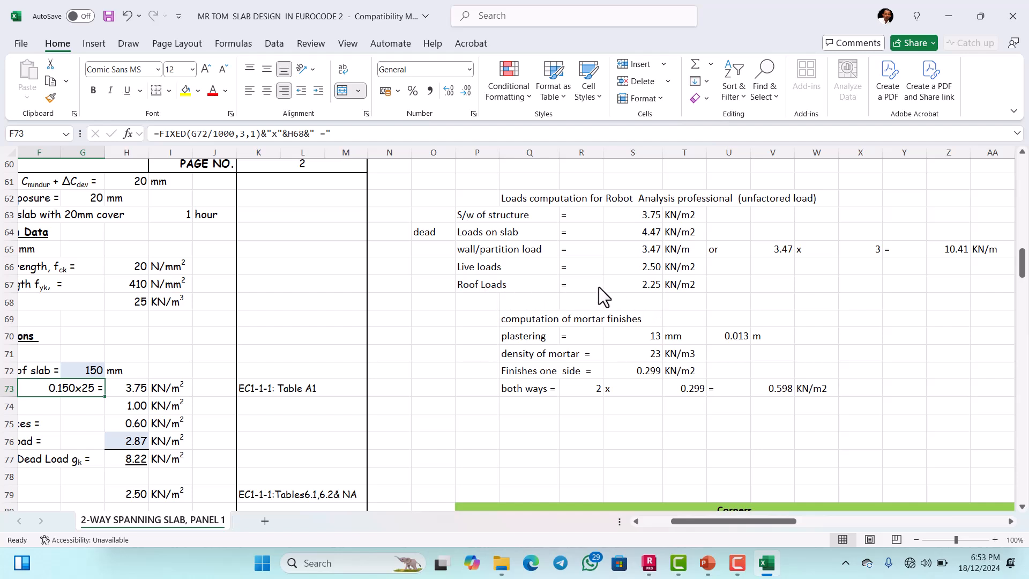
scroll(670, 287, down, 1)
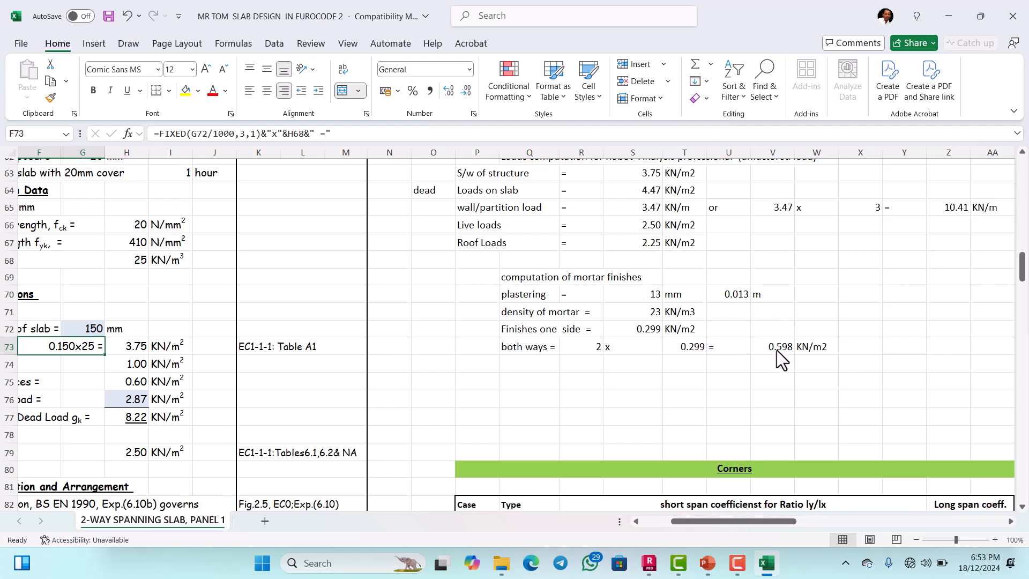
scroll(299, 347, up, 1)
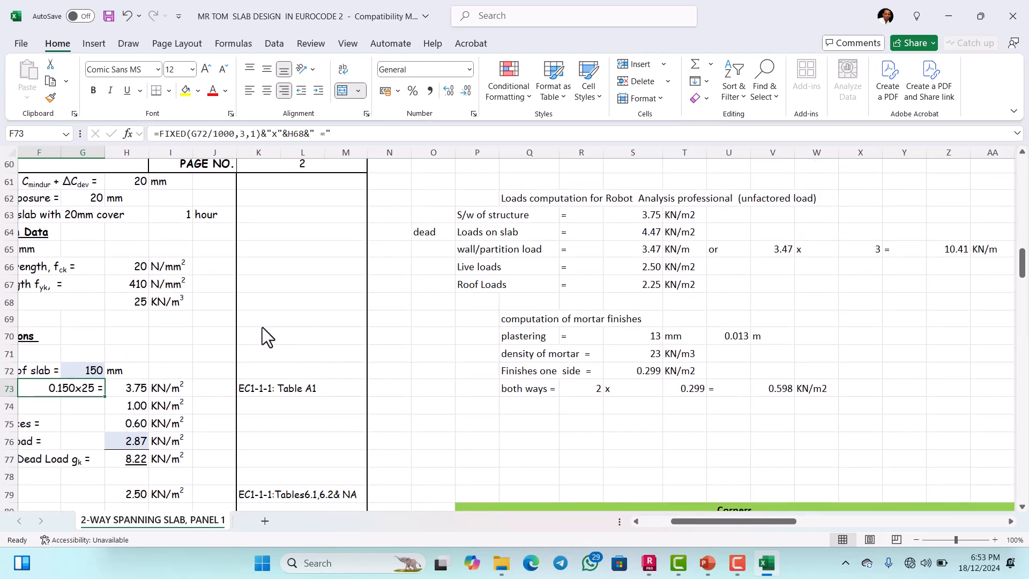
scroll(261, 325, up, 3)
scroll(295, 320, up, 1)
scroll(295, 320, down, 1)
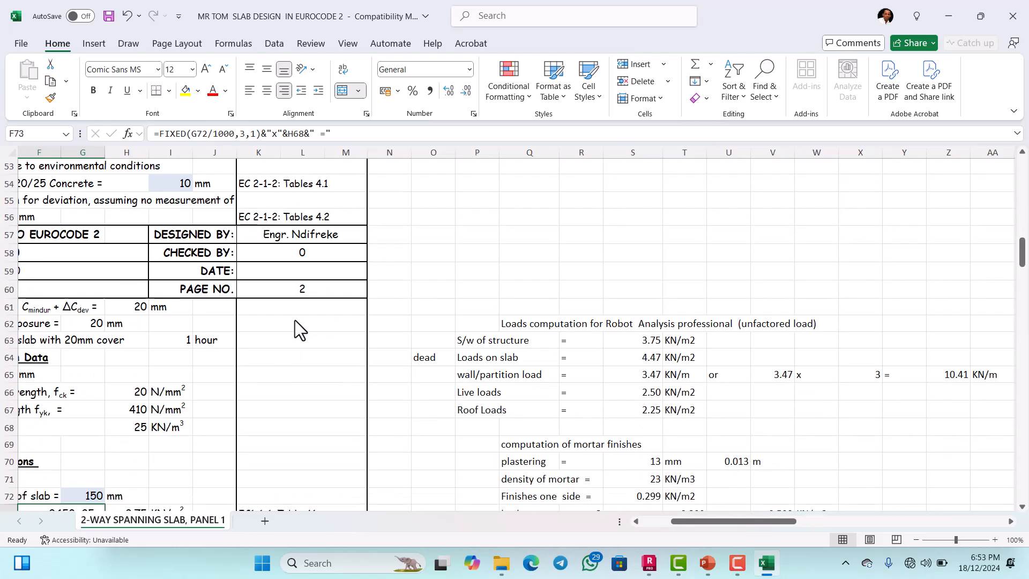
scroll(295, 320, left, 3)
scroll(204, 333, down, 3)
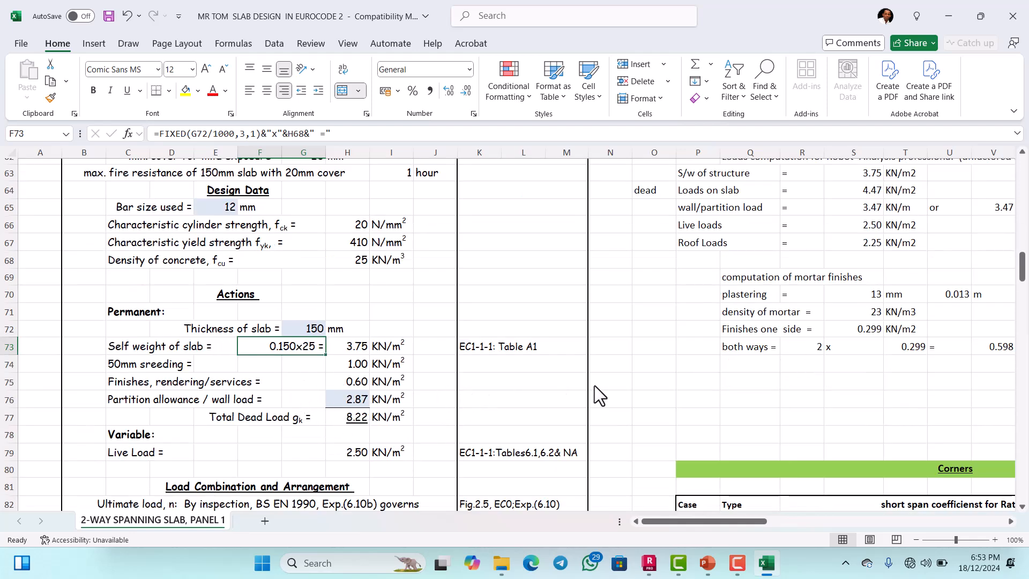
scroll(606, 375, right, 3)
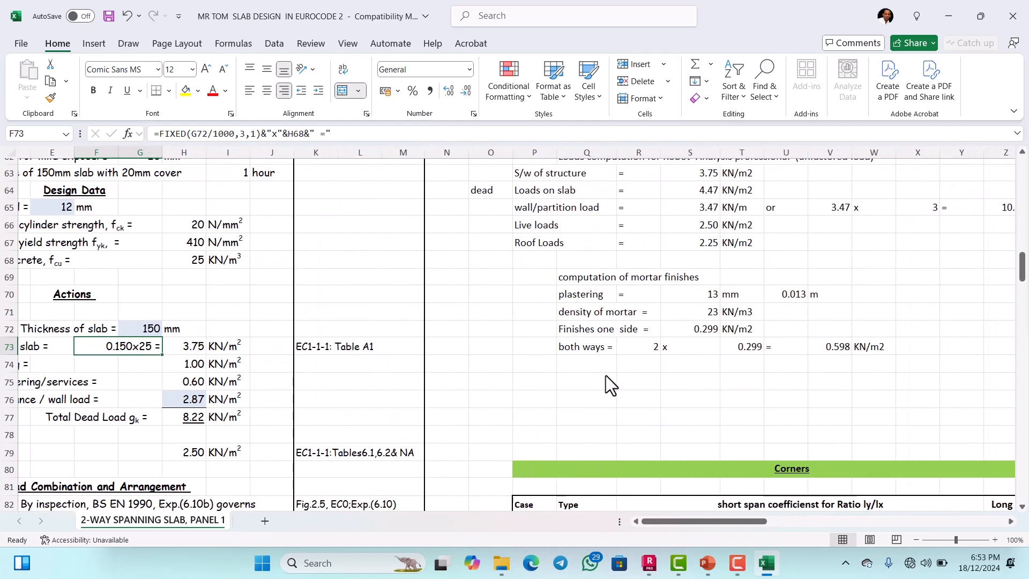
scroll(697, 355, up, 3)
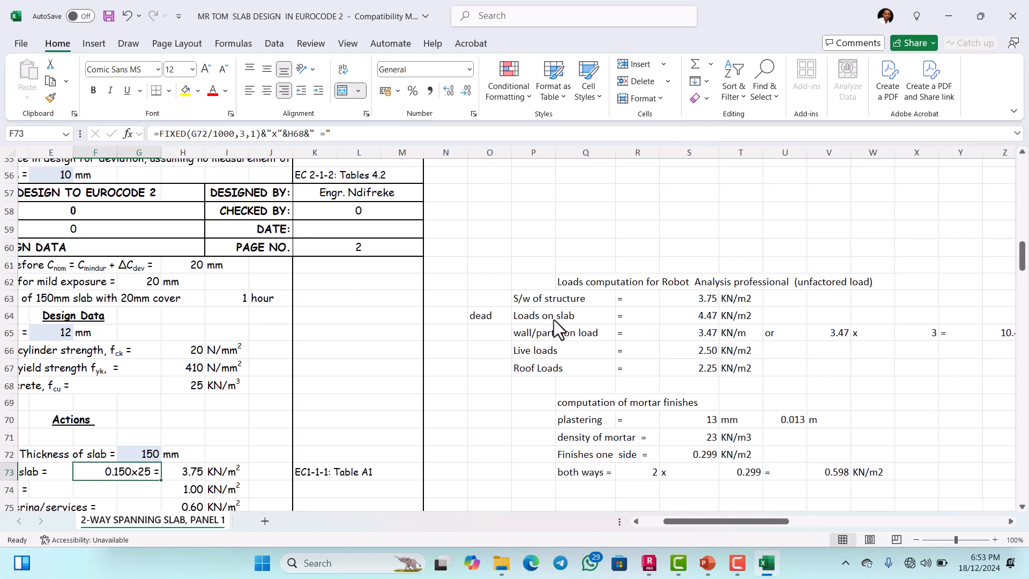
Switch to Robot Structural Analysis and delete all the defined load cases in Load Types
click(649, 563)
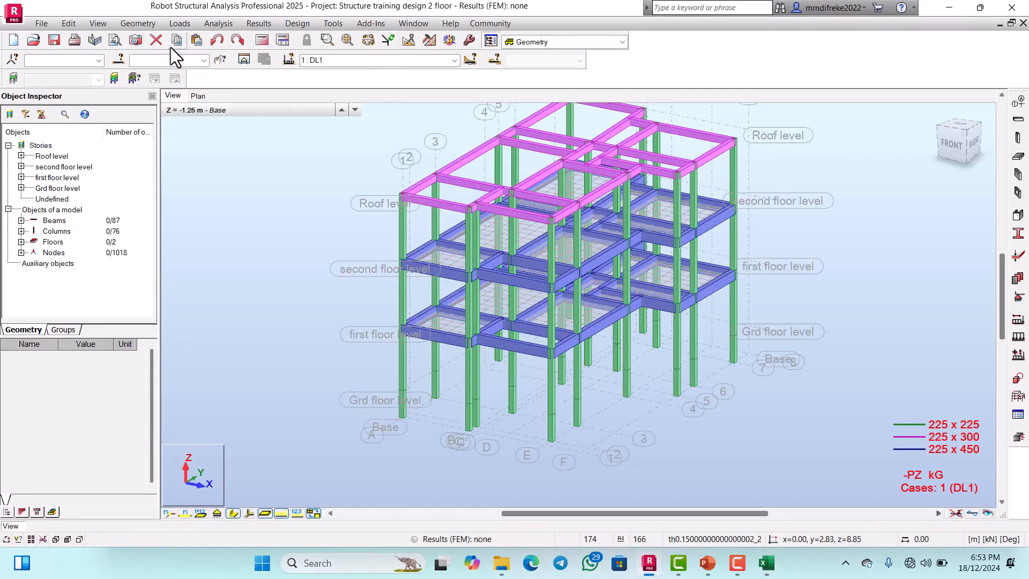
click(186, 24)
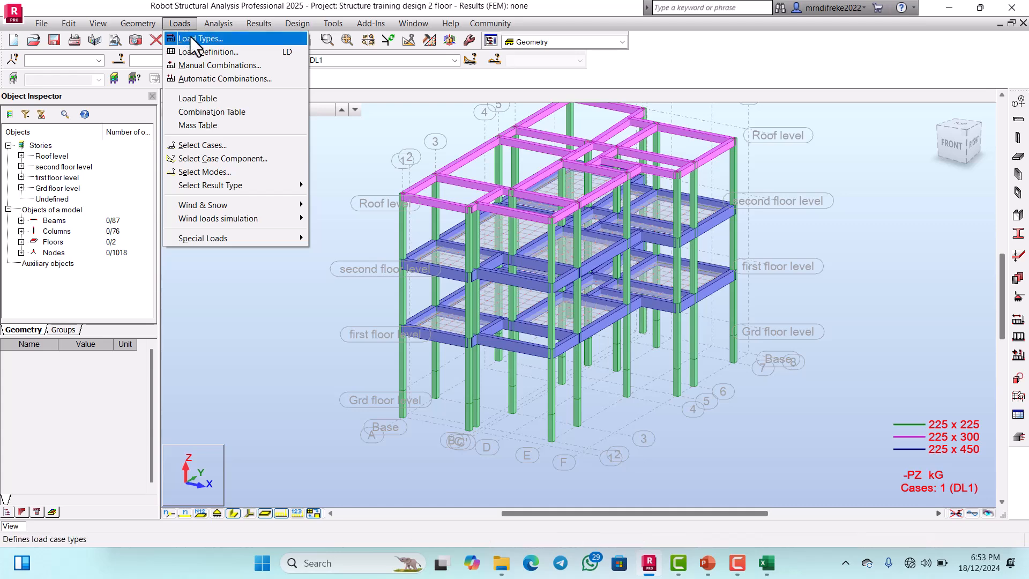
click(201, 41)
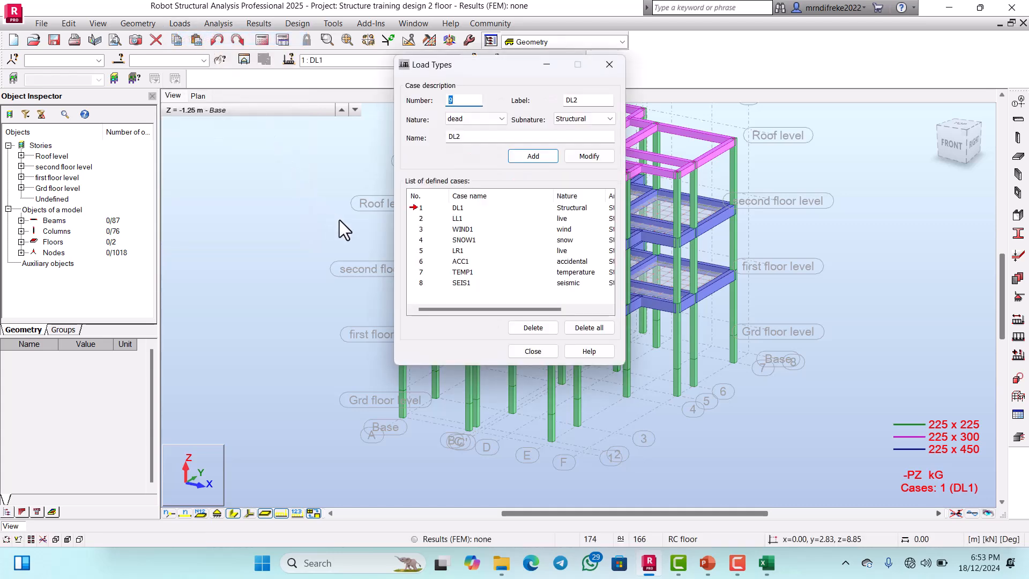
click(583, 327)
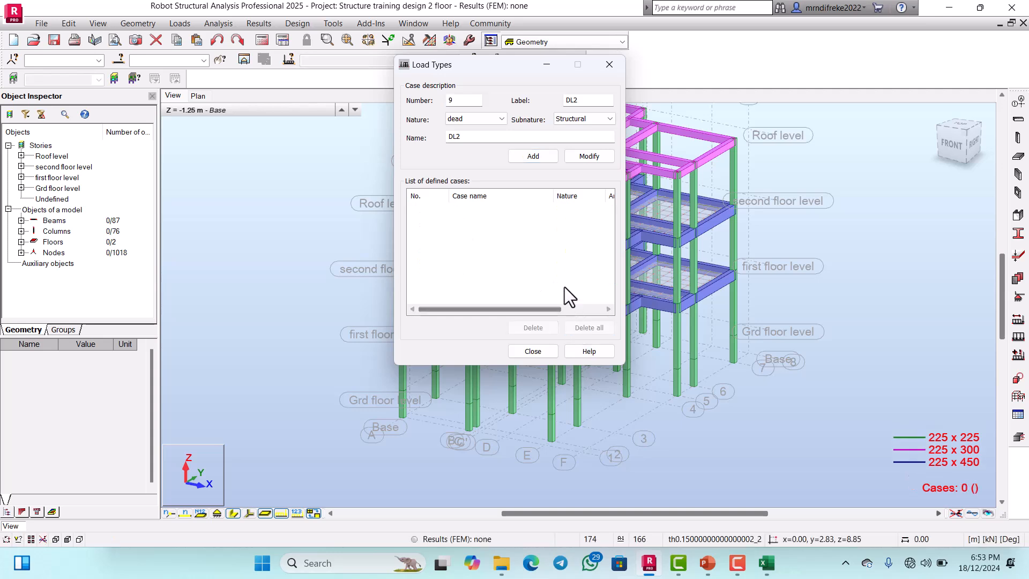
Add a dead load case named s/w with structural subnature
click(471, 133)
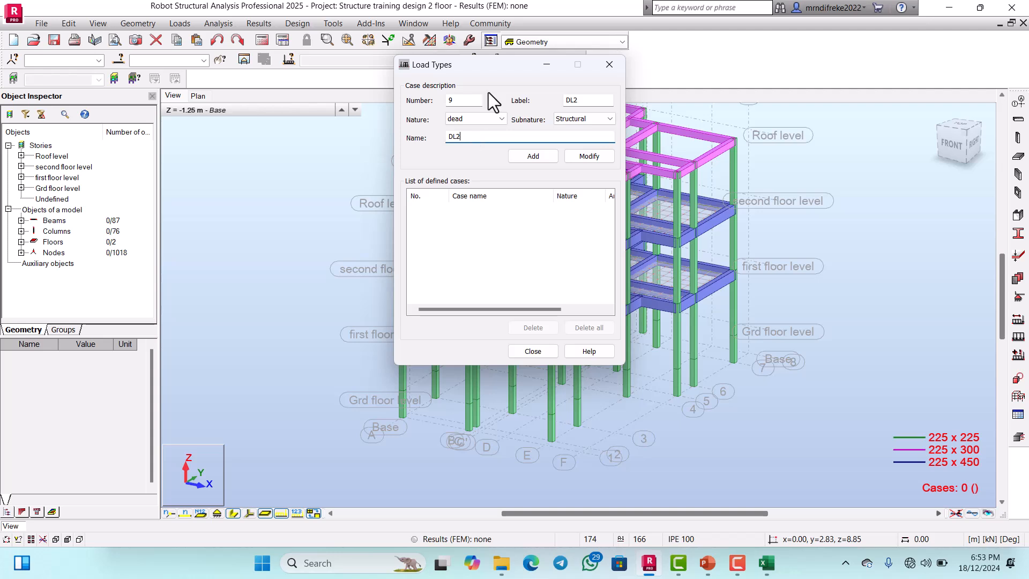
key(BackSpace)
key(BackSpace)
key(BackSpace)
text(s/w)
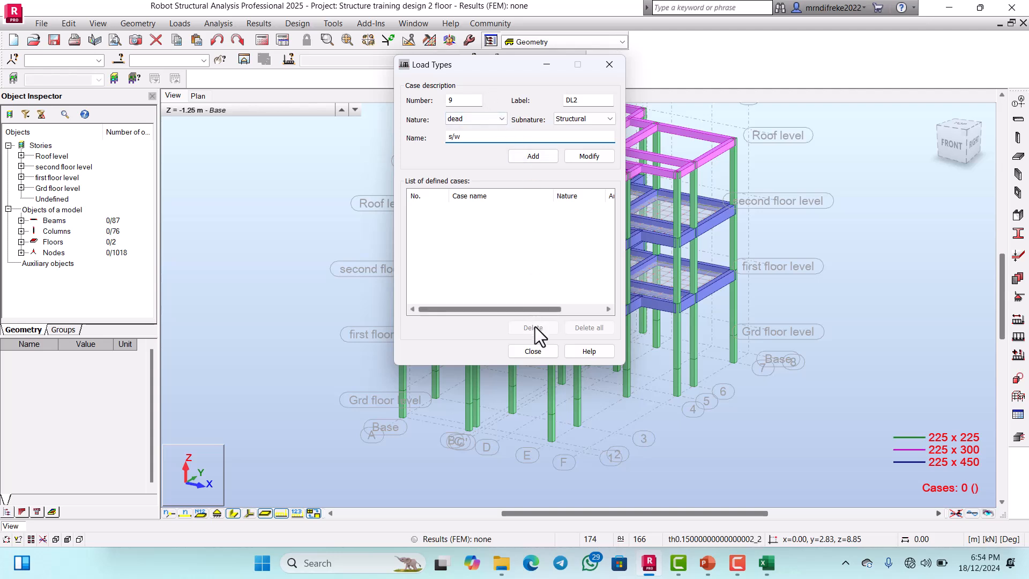
click(532, 155)
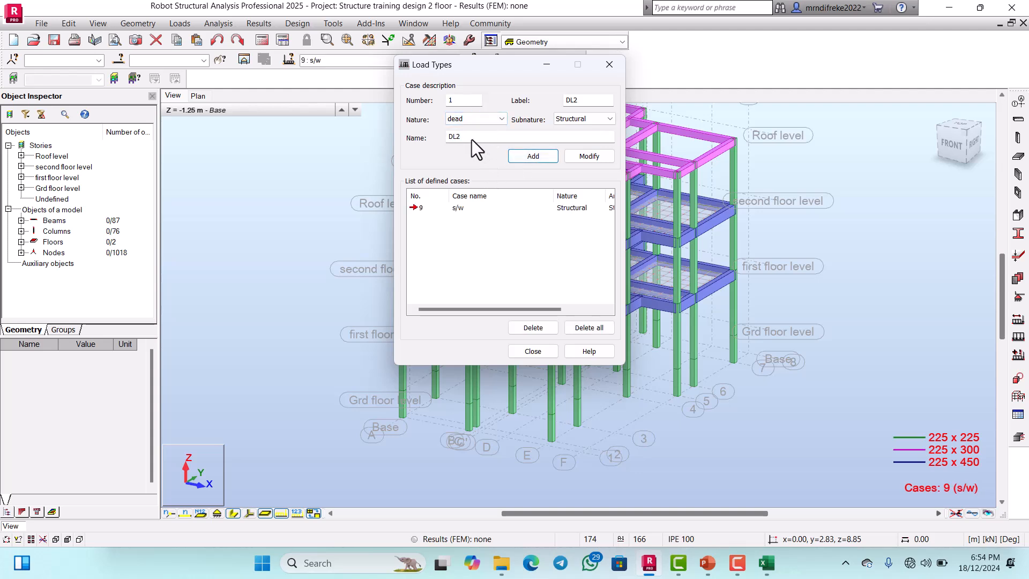
Consult the unfactored loads list in Excel and add a structural dead load case named Dead loads on slab in Robot
click(766, 567)
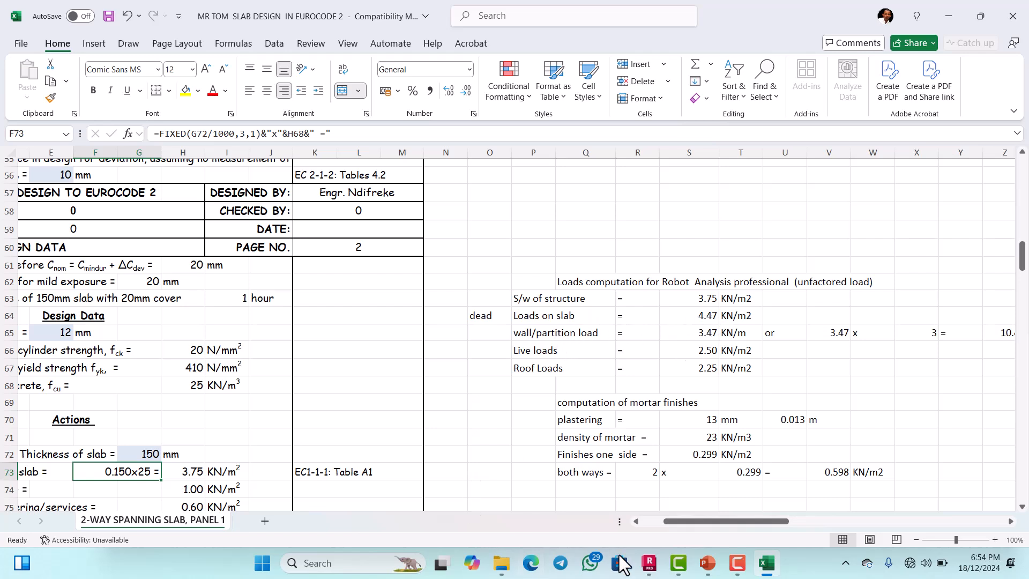
mouse_move(713, 567)
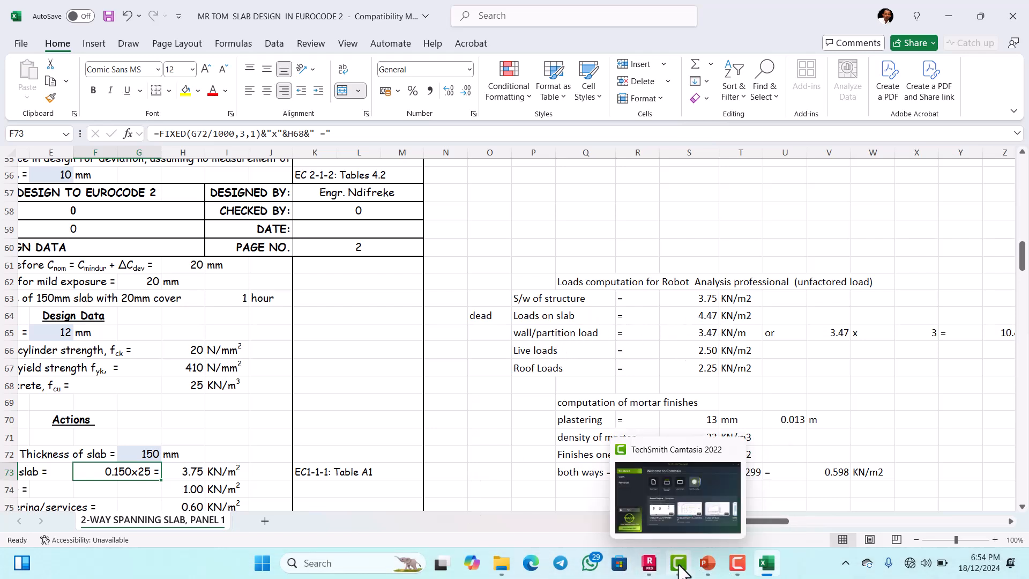
mouse_move(658, 570)
click(607, 482)
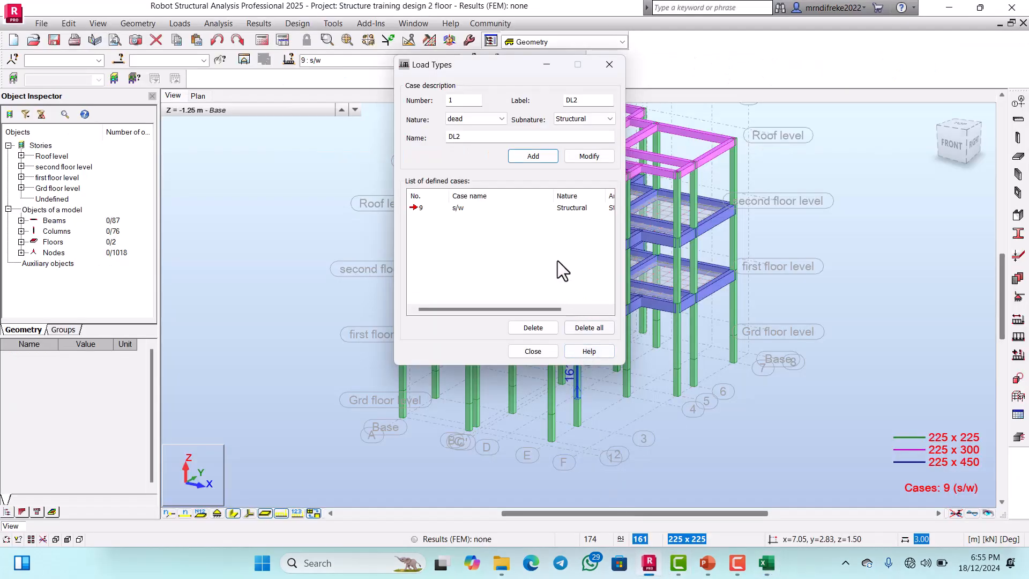
click(476, 135)
key(BackSpace)
key(BackSpace)
text(on)
click(542, 153)
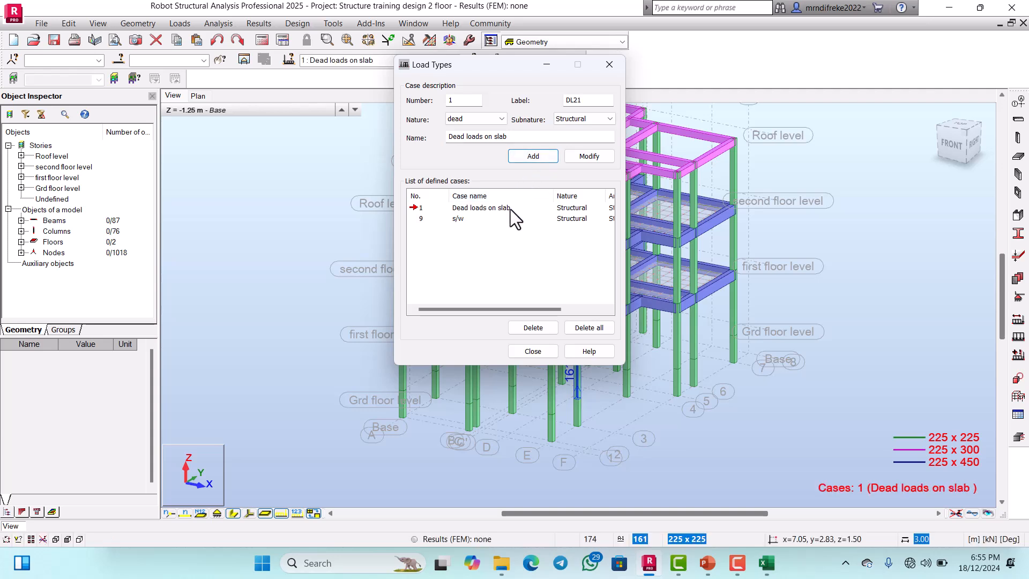
Check the next entry in the Excel loads list and add a structural dead load case named wall/partition load in Robot
click(761, 572)
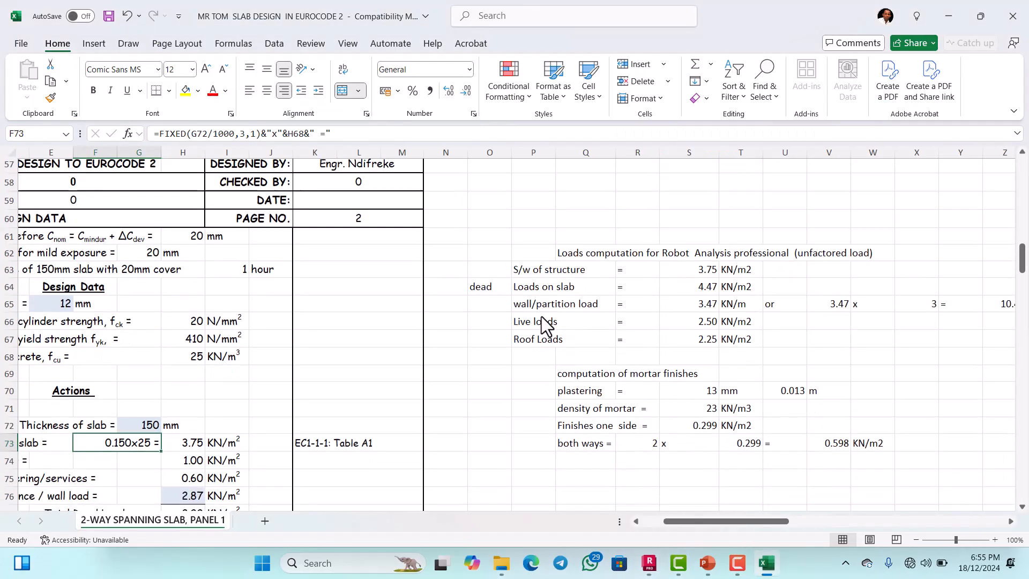
scroll(544, 321, down, 1)
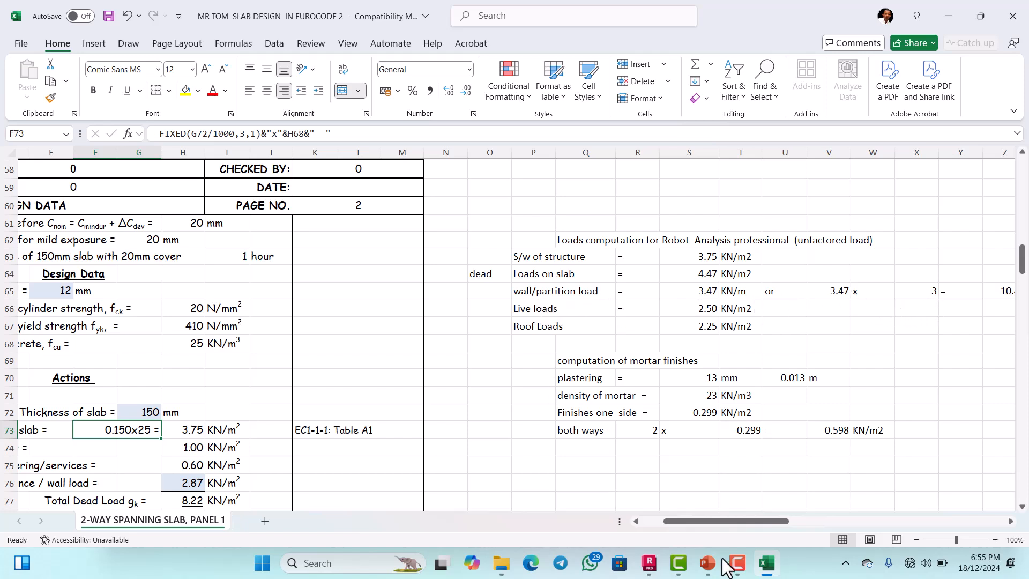
mouse_move(682, 565)
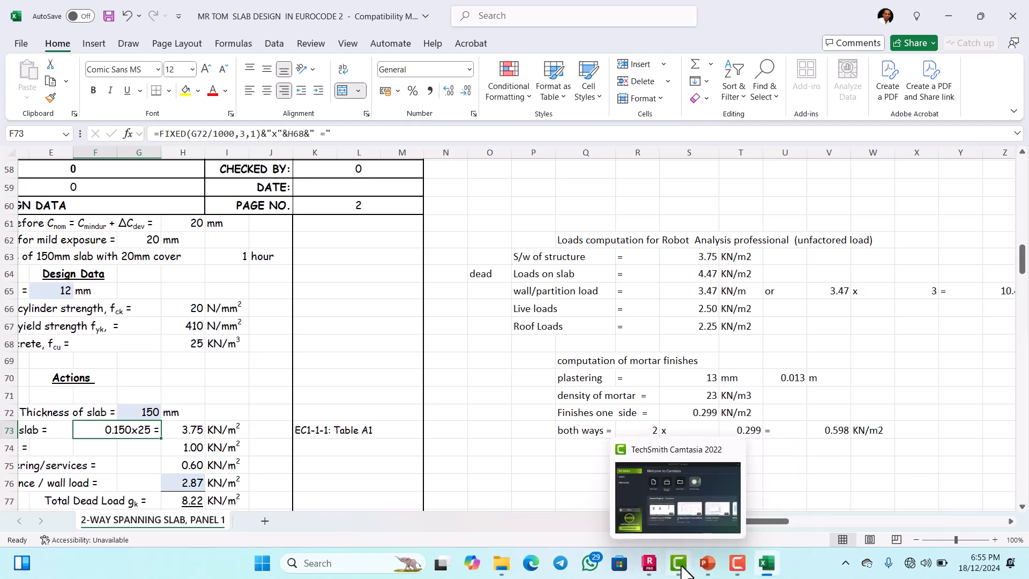
click(649, 563)
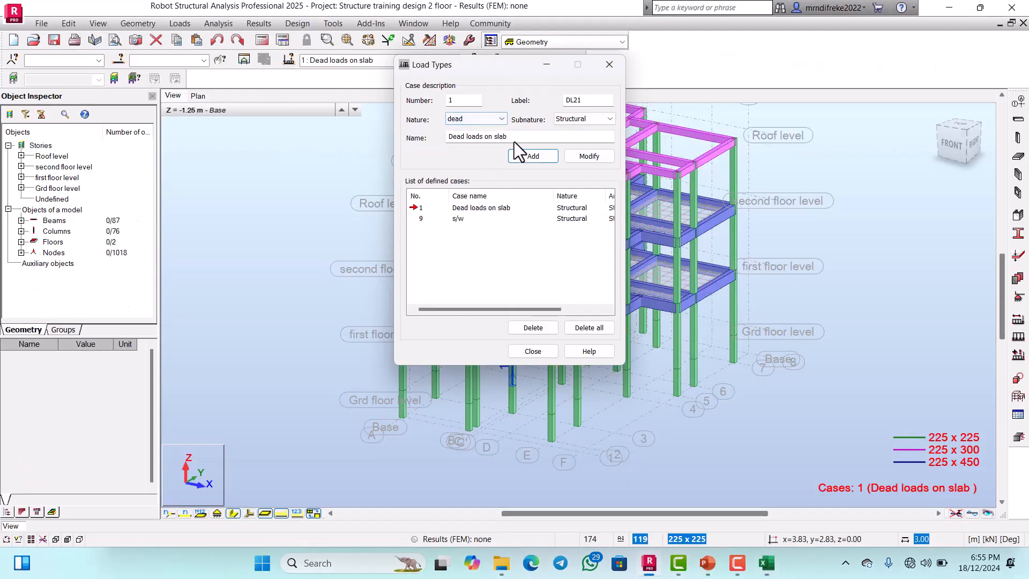
drag(510, 135, 452, 134)
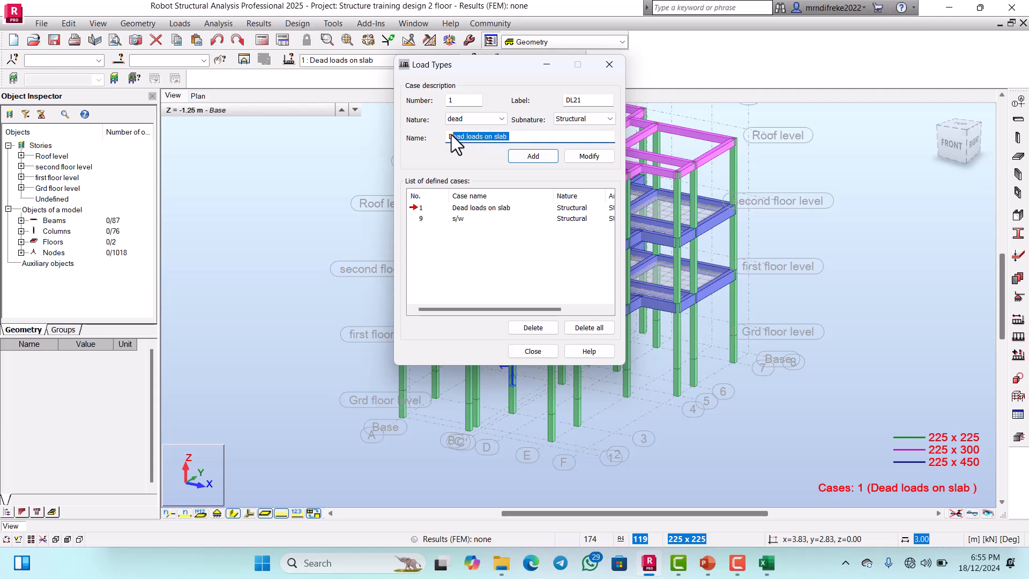
key(BackSpace)
text(wall/partition load)
click(525, 154)
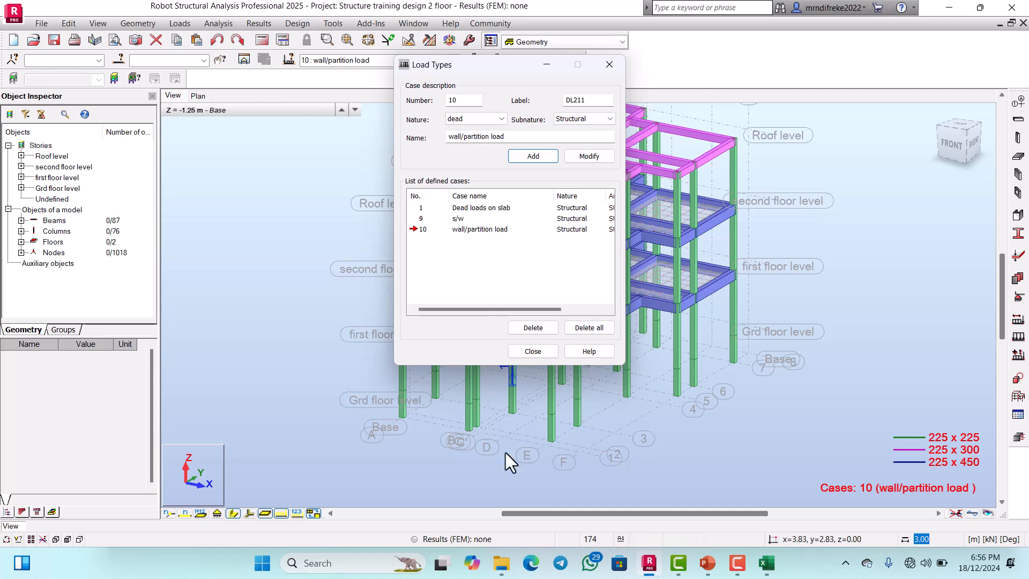
Consult the Excel loads list again and add a live load case named live load on slab with Category A subnature in Robot
click(766, 563)
scroll(549, 299, down, 1)
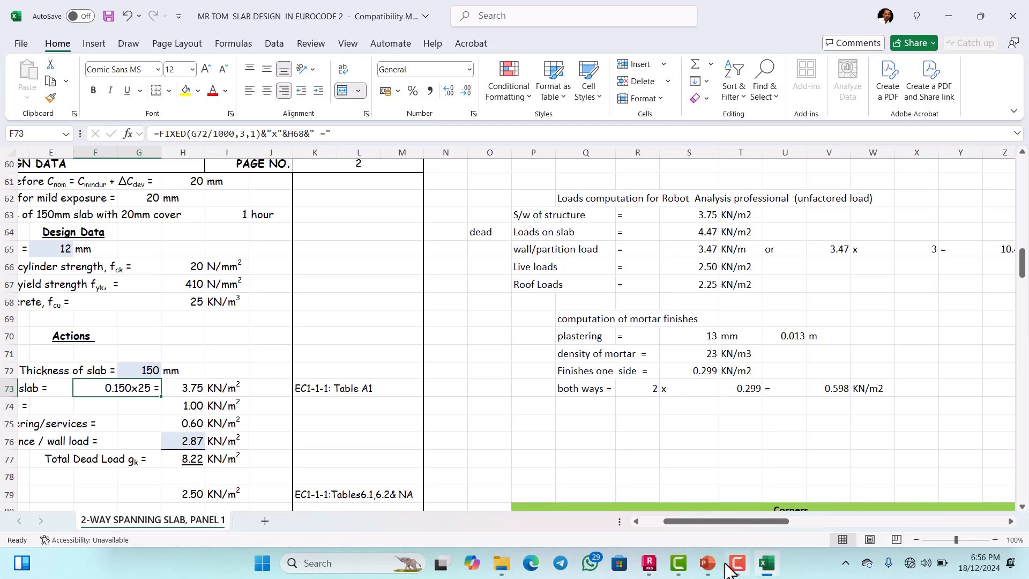
mouse_move(649, 563)
click(587, 455)
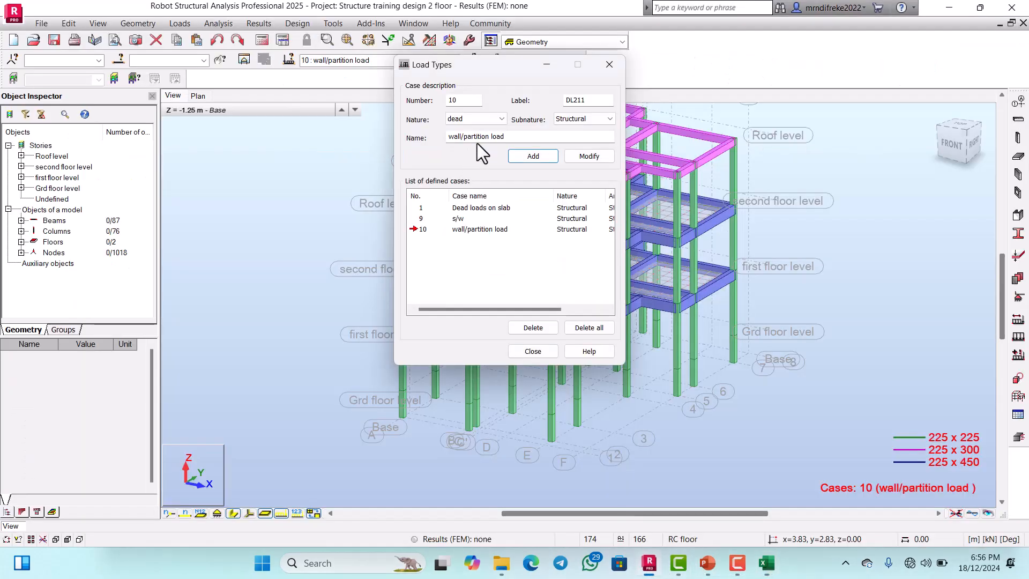
click(503, 121)
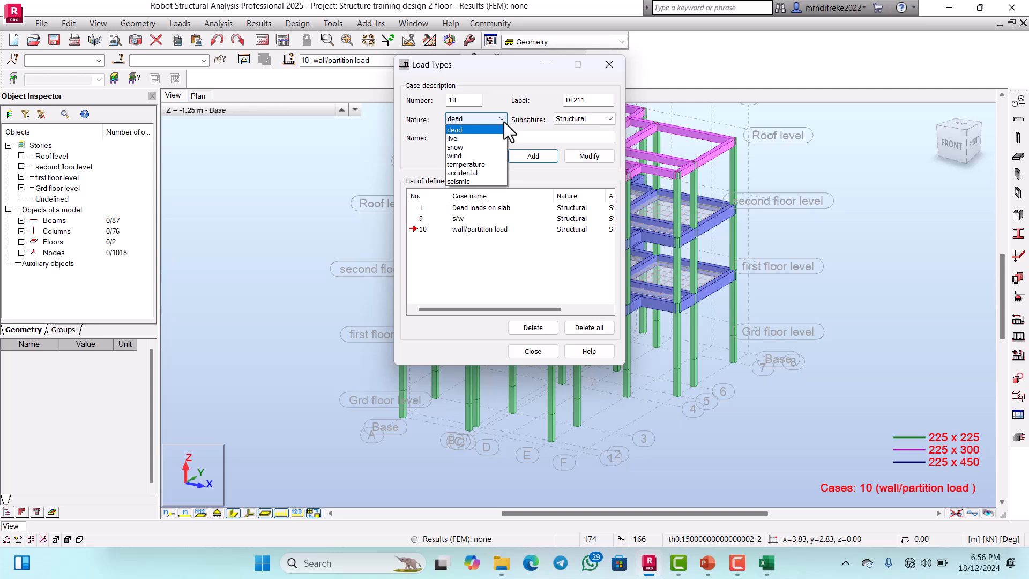
click(468, 138)
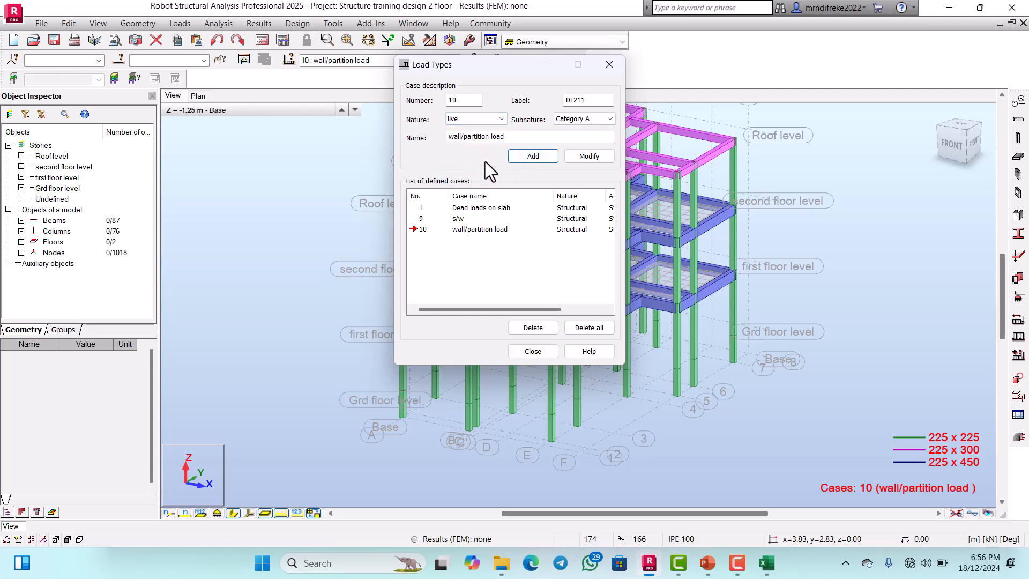
drag(507, 136, 445, 136)
key(BackSpace)
text(li)
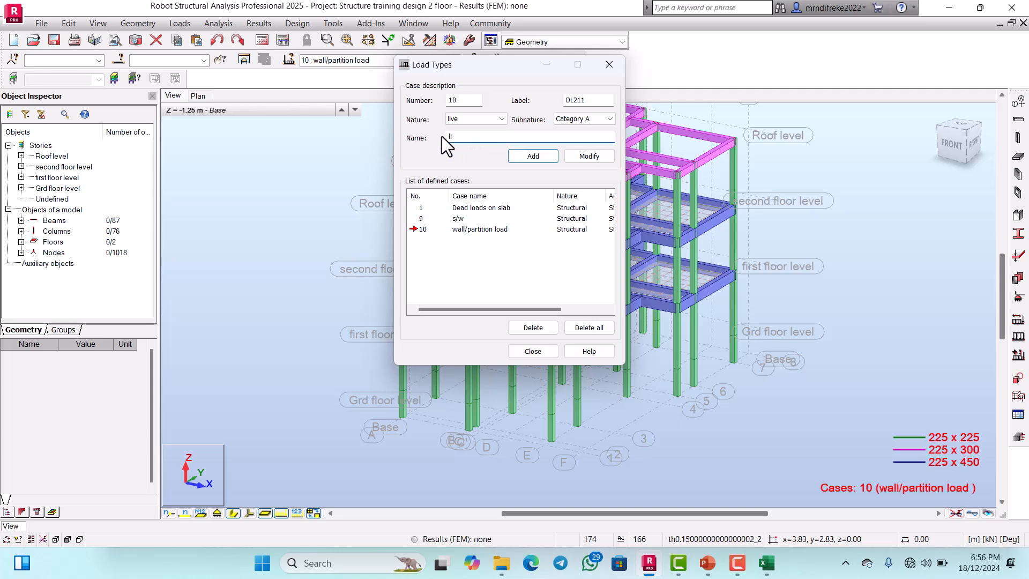
text(ve load o)
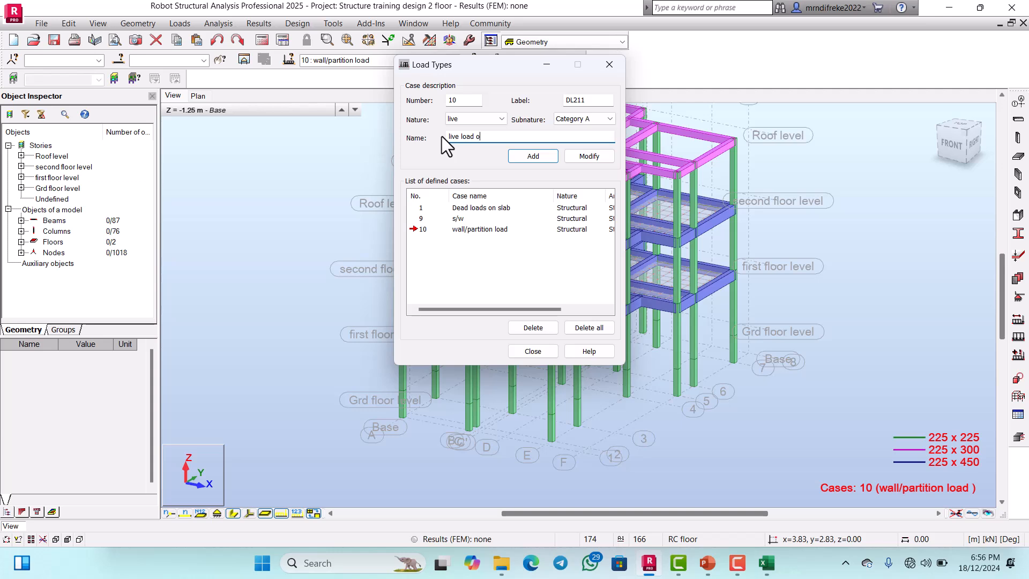
text(n slab)
click(526, 159)
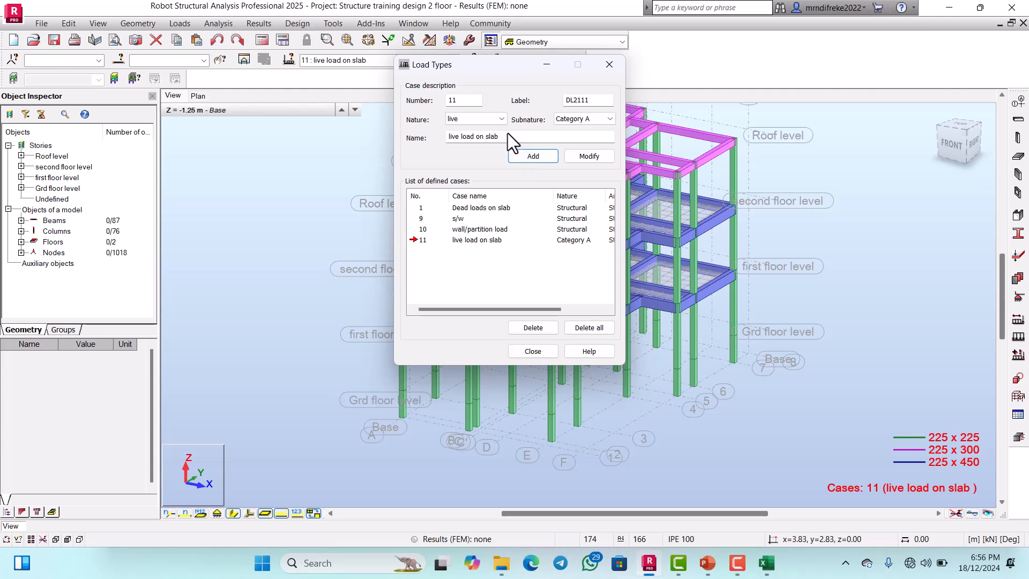
Add a Category A live load case named Roof load and close the Load Types dialog
click(507, 137)
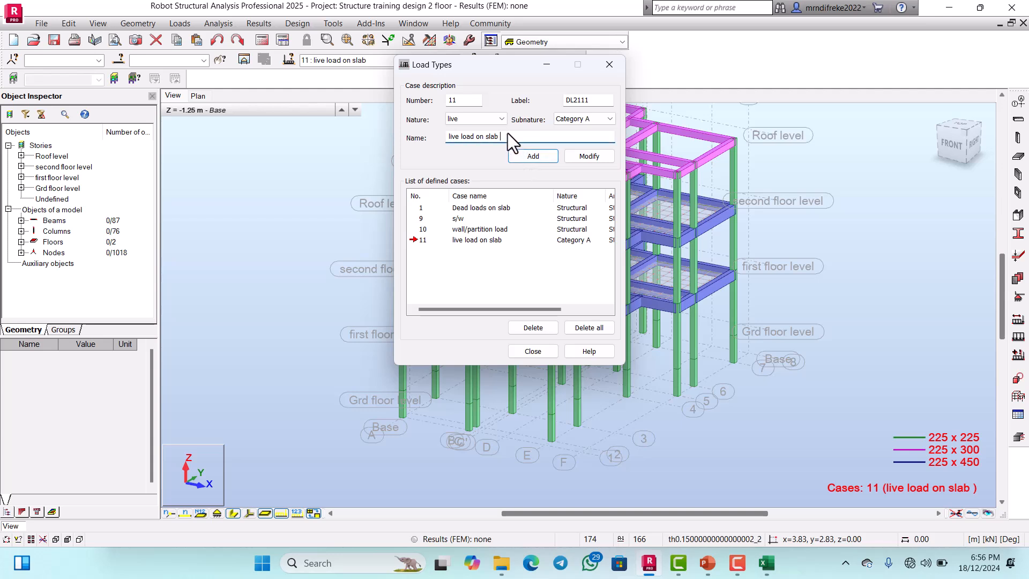
key(BackSpace)
key(BackSpace)
key(BackSpace)
key(BackSpace)
key(BackSpace)
key(BackSpace)
key(BackSpace)
key(BackSpace)
key(BackSpace)
key(BackSpace)
key(BackSpace)
key(BackSpace)
key(BackSpace)
text(R)
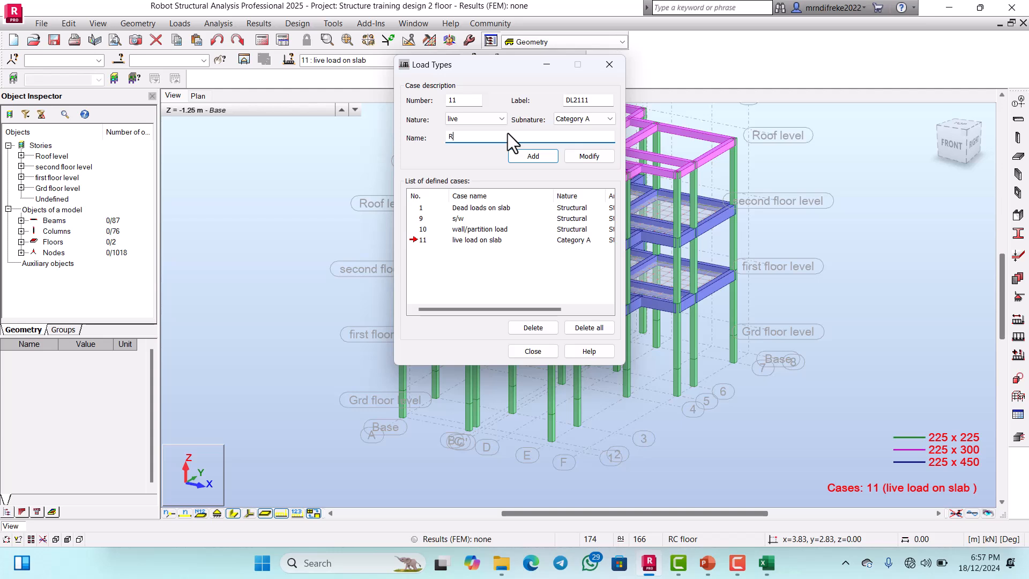
text(oof load)
click(549, 157)
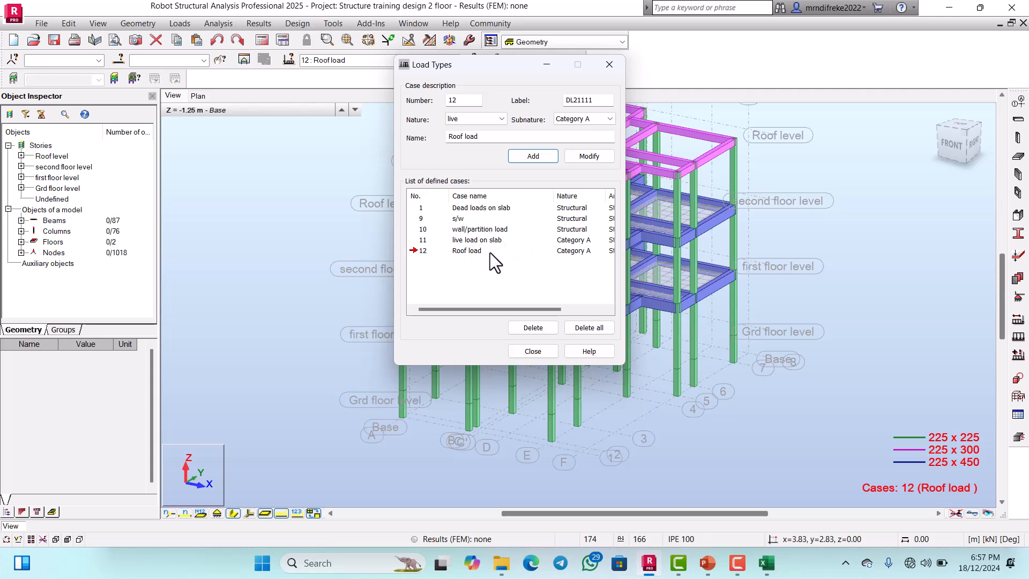
click(536, 352)
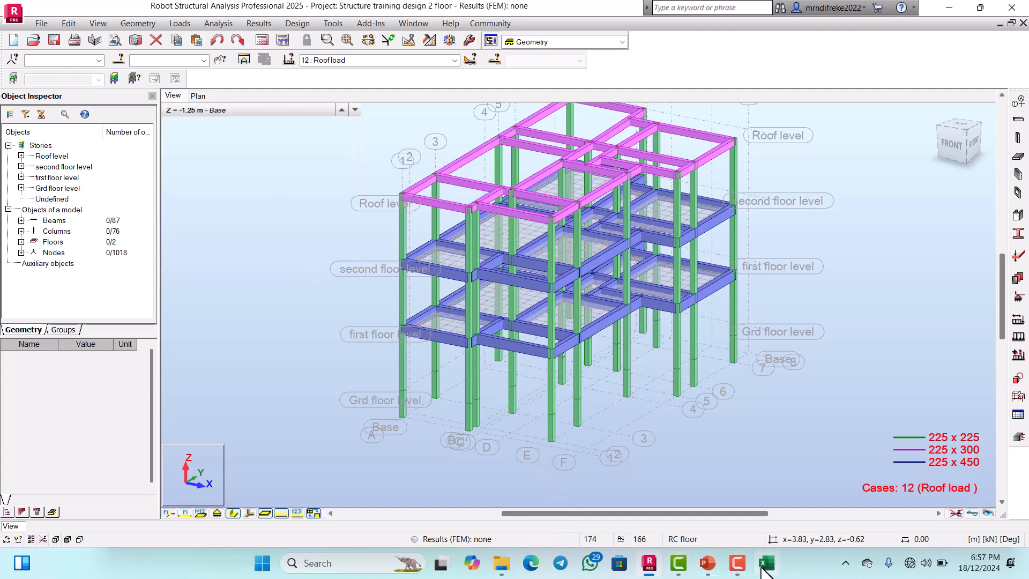
Review the workflow steps on the PowerPoint slide and open Load Definition in Robot
mouse_move(737, 567)
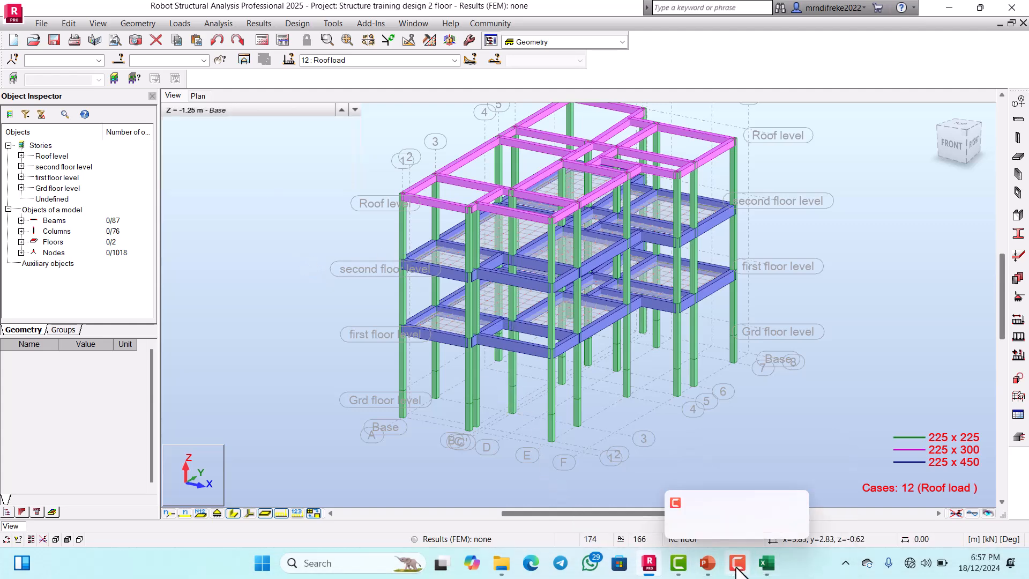
click(707, 562)
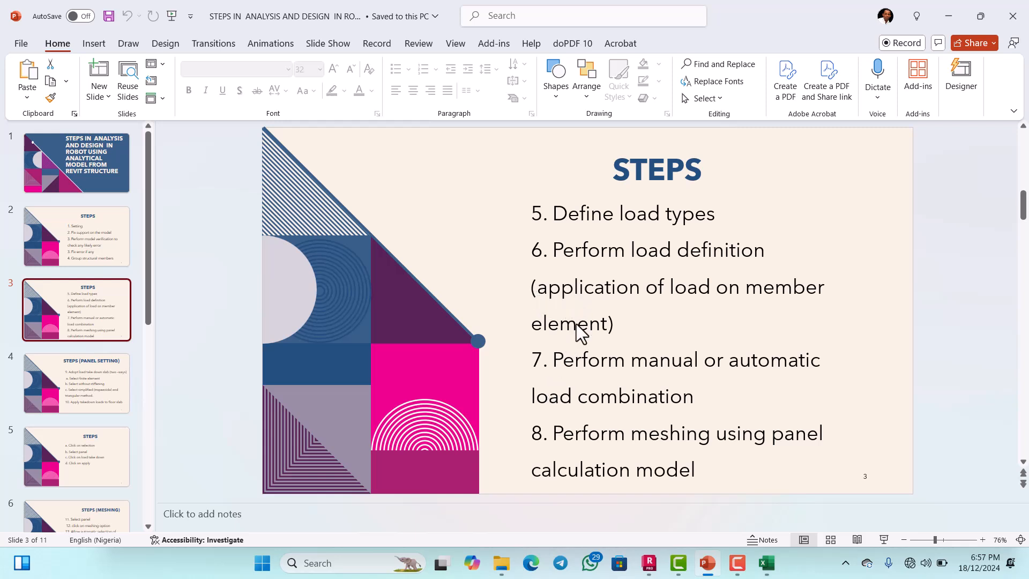
mouse_move(766, 567)
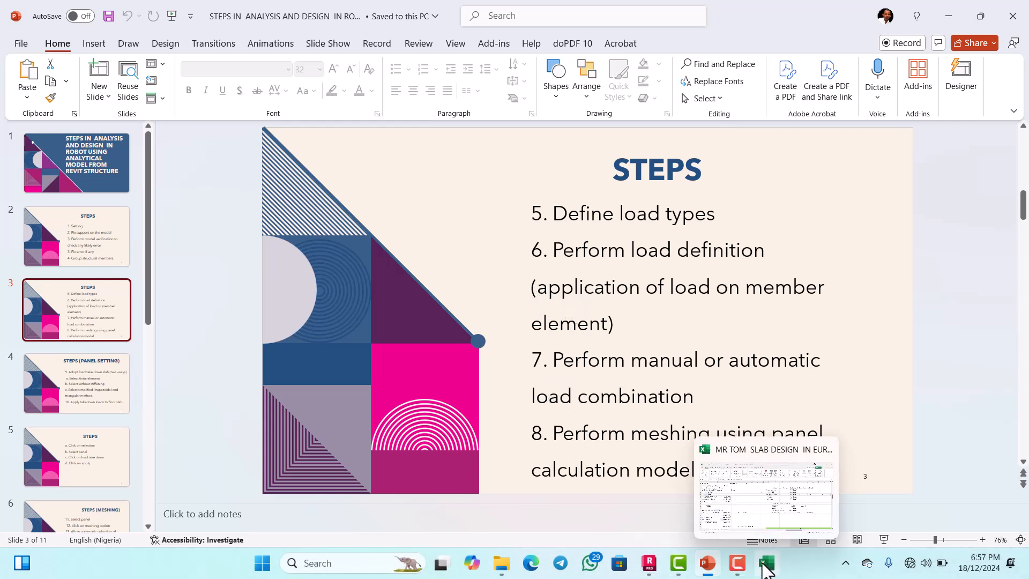
click(649, 563)
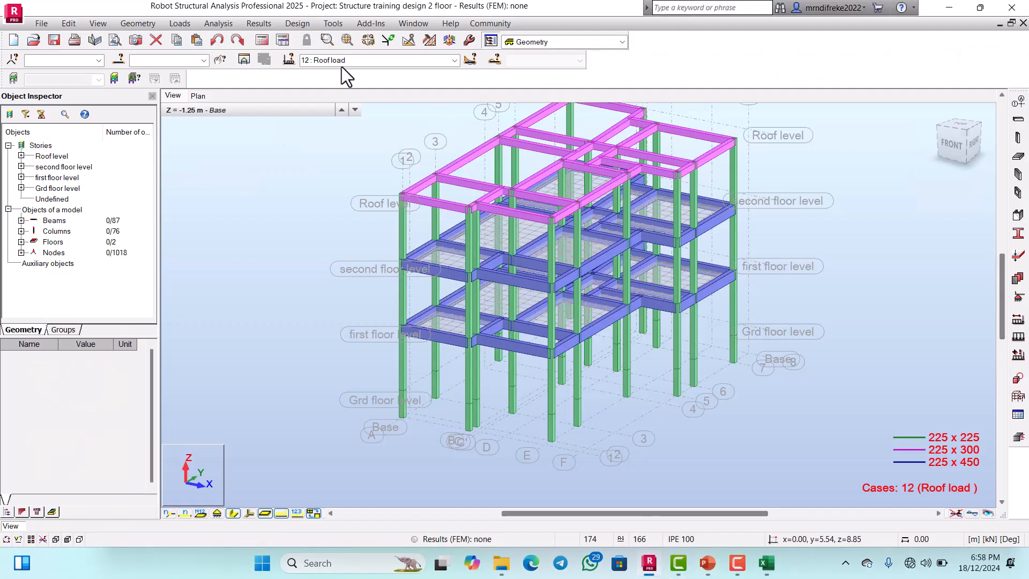
click(188, 25)
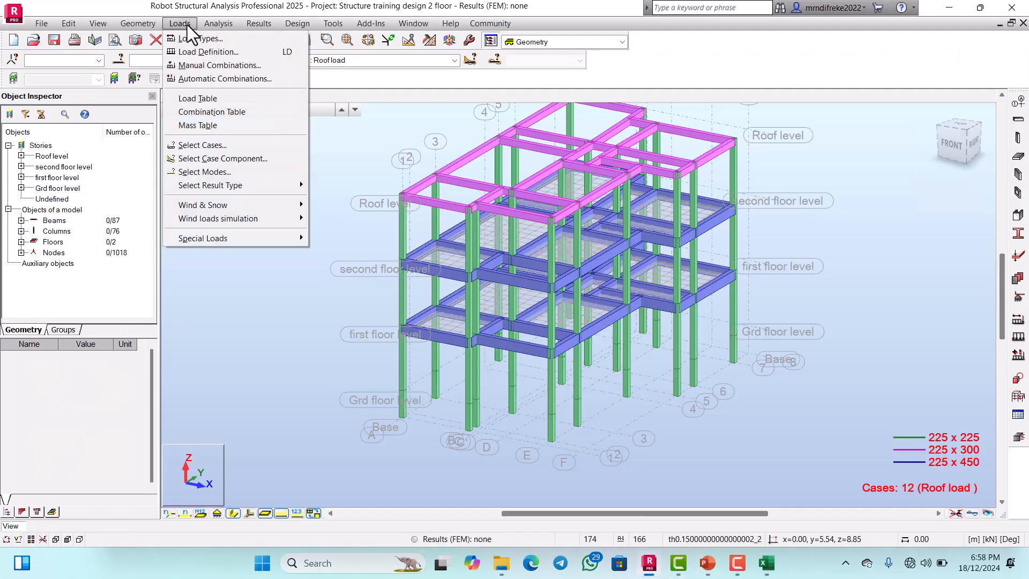
click(197, 50)
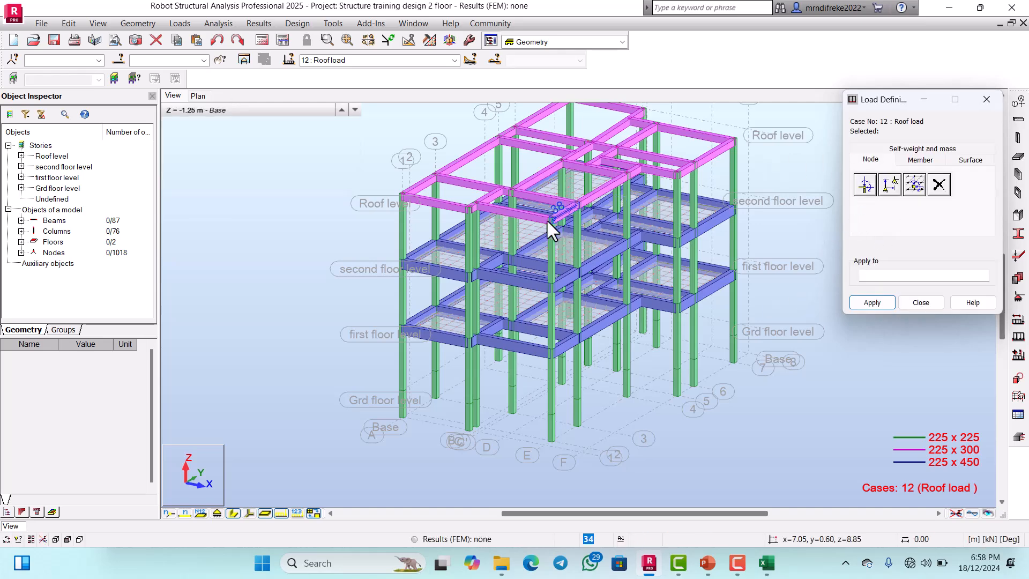
scroll(508, 251, down, 2)
scroll(530, 239, up, 1)
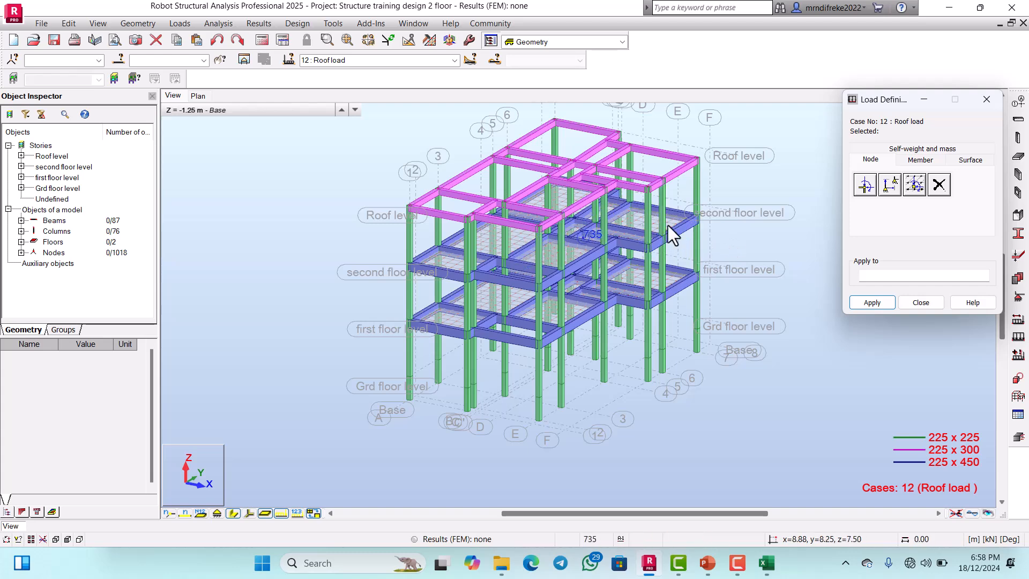
Make Dead loads on slab the active load case and select the panels of the FLOOR SLAB group
click(454, 60)
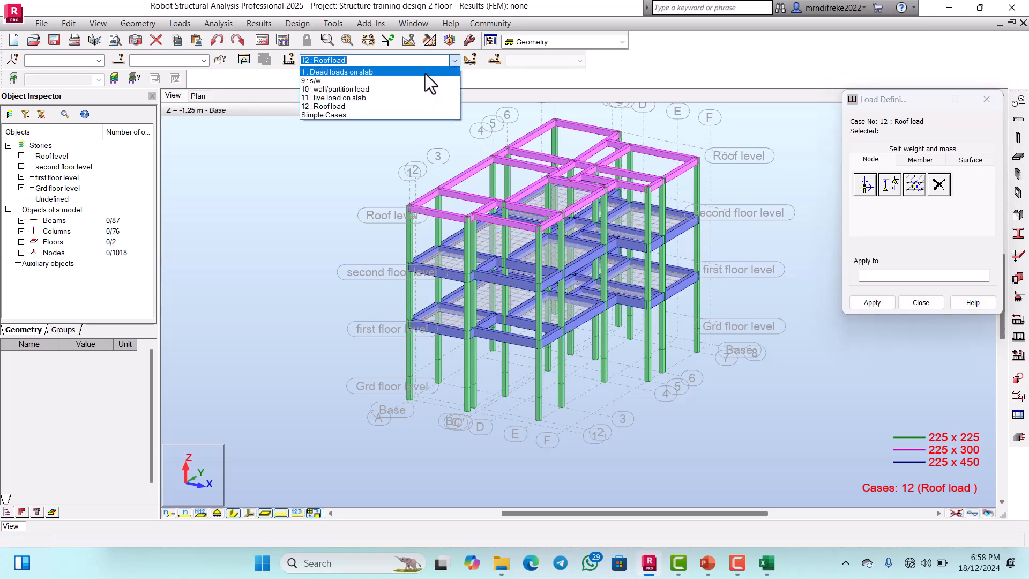
click(359, 73)
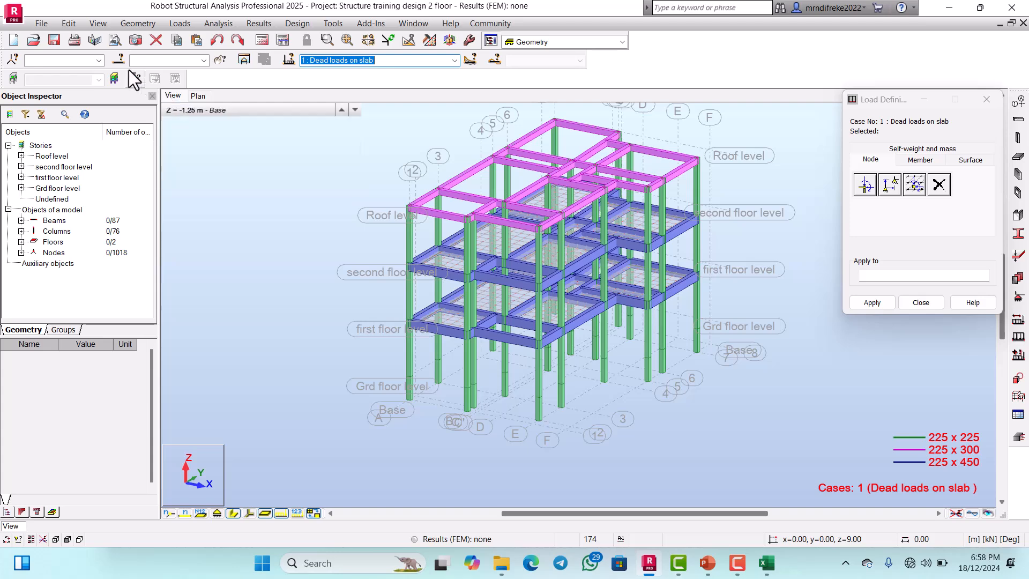
click(121, 57)
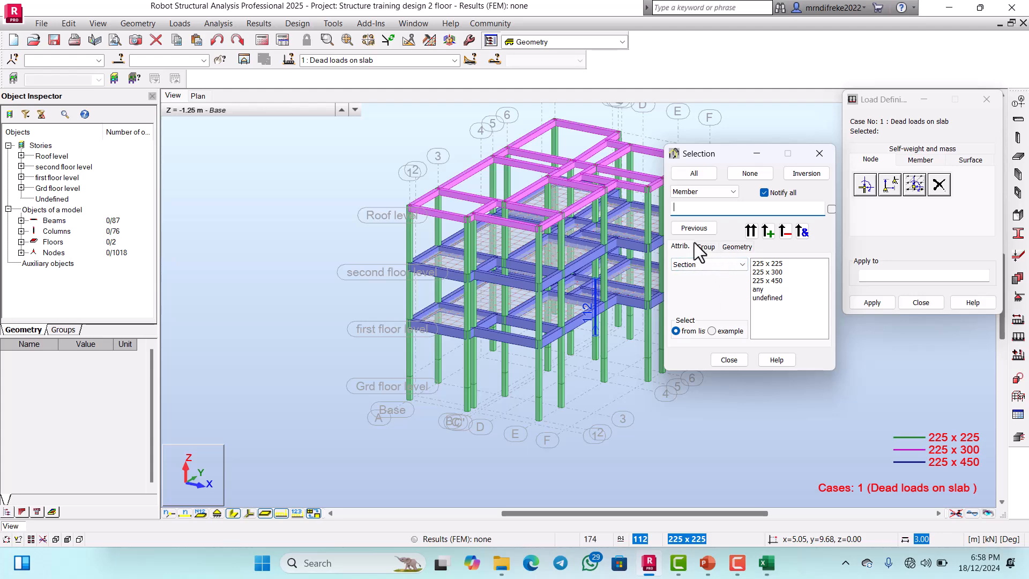
click(733, 194)
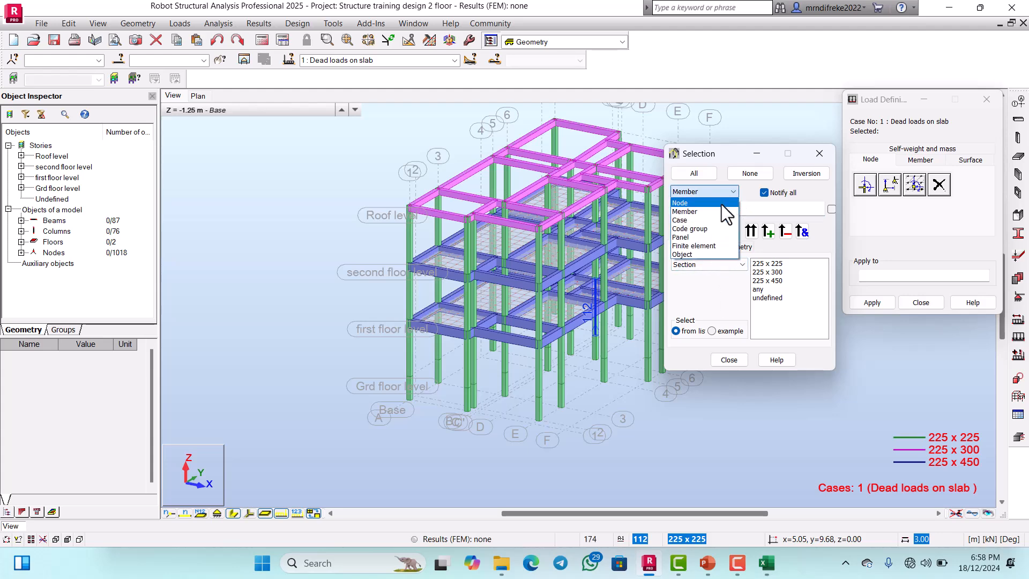
click(690, 236)
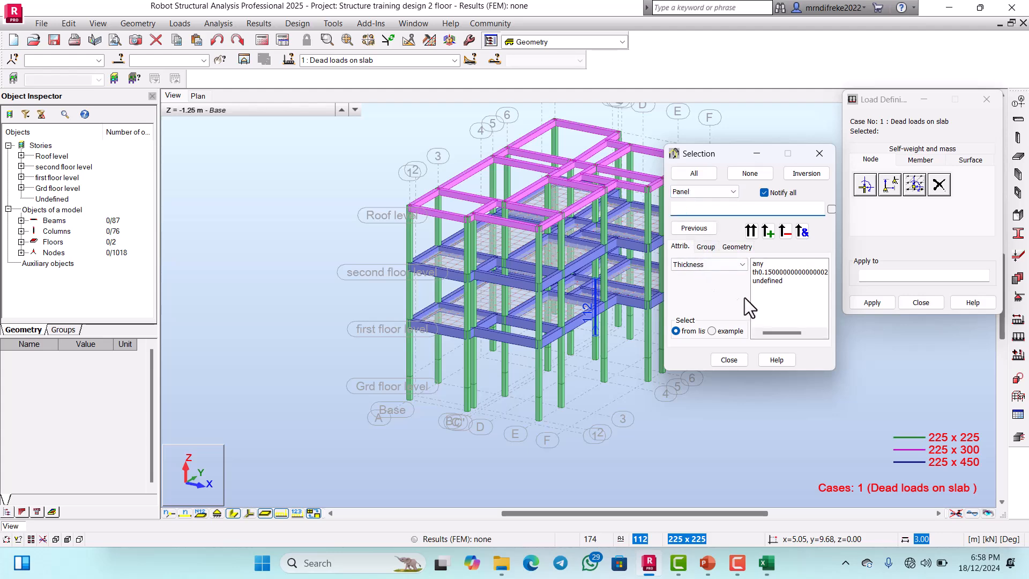
click(706, 246)
click(736, 266)
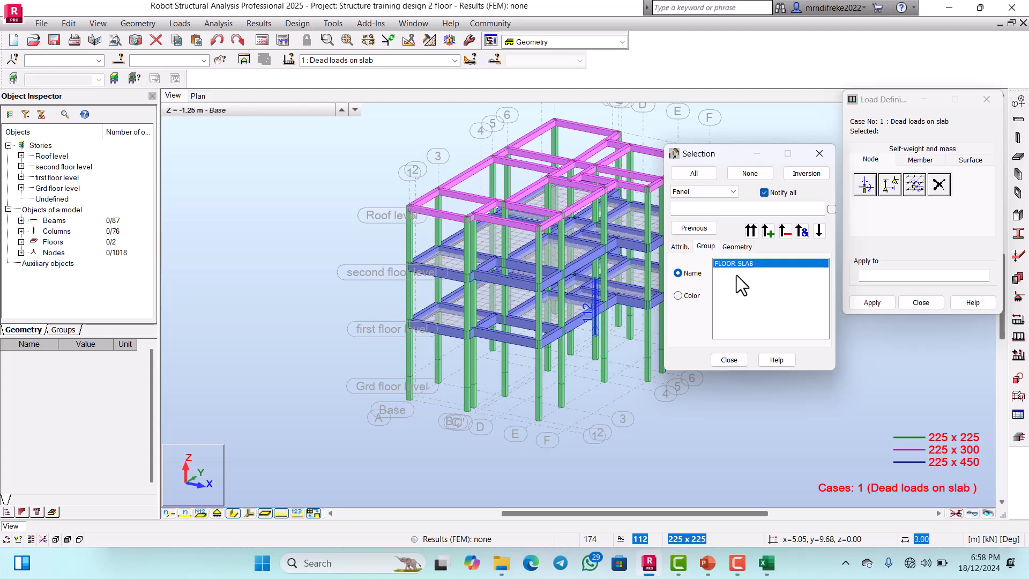
click(752, 234)
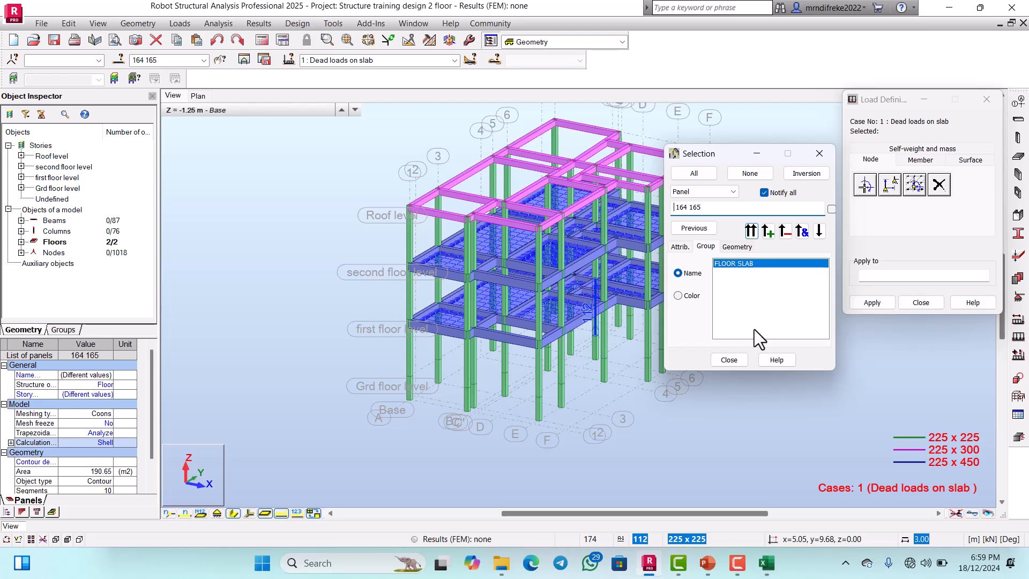
Finish the panel selection, start a uniform planar surface load for Dead loads on slab, and check its value in the Excel loads list
click(728, 359)
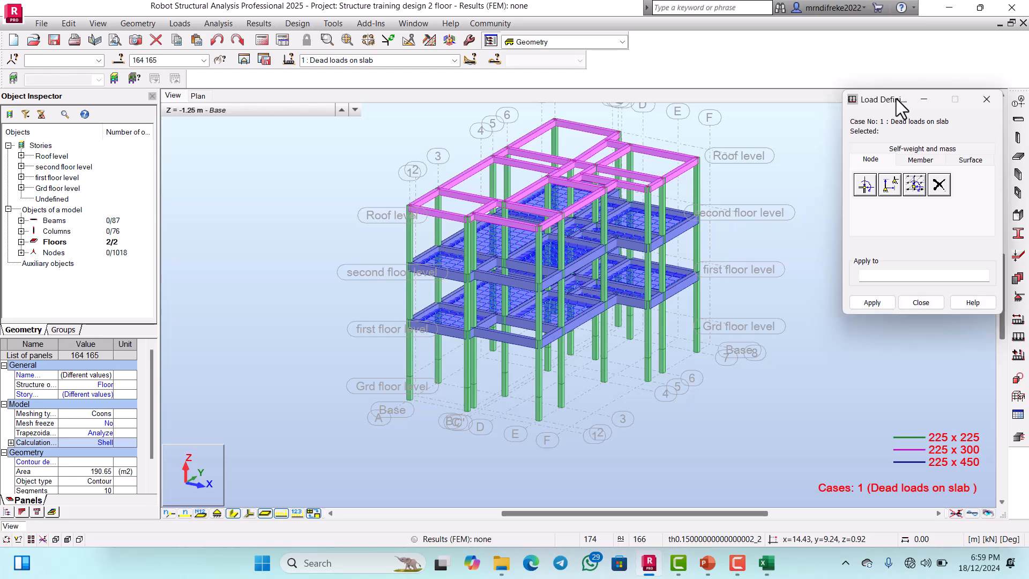
drag(899, 99, 792, 122)
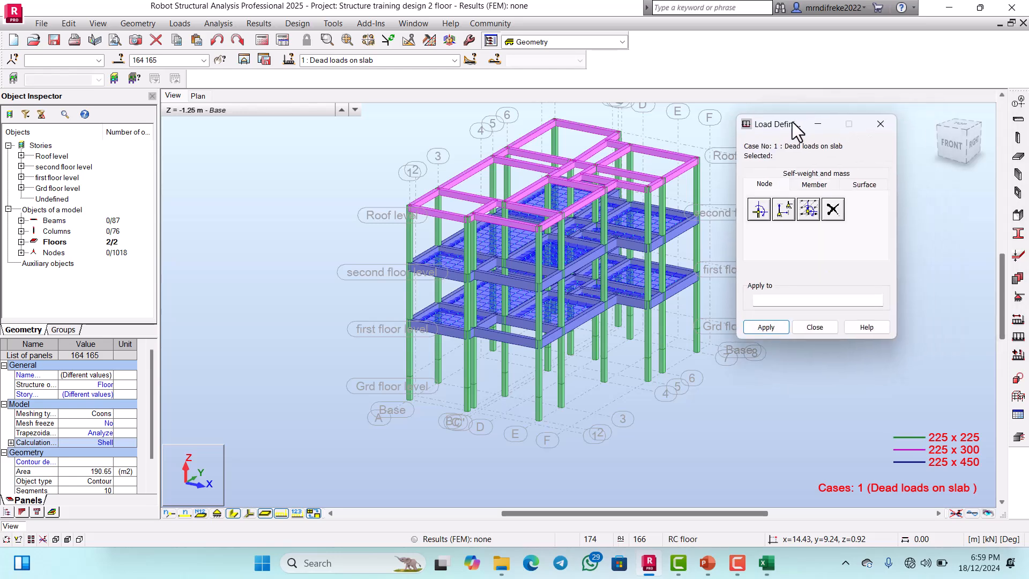
click(865, 185)
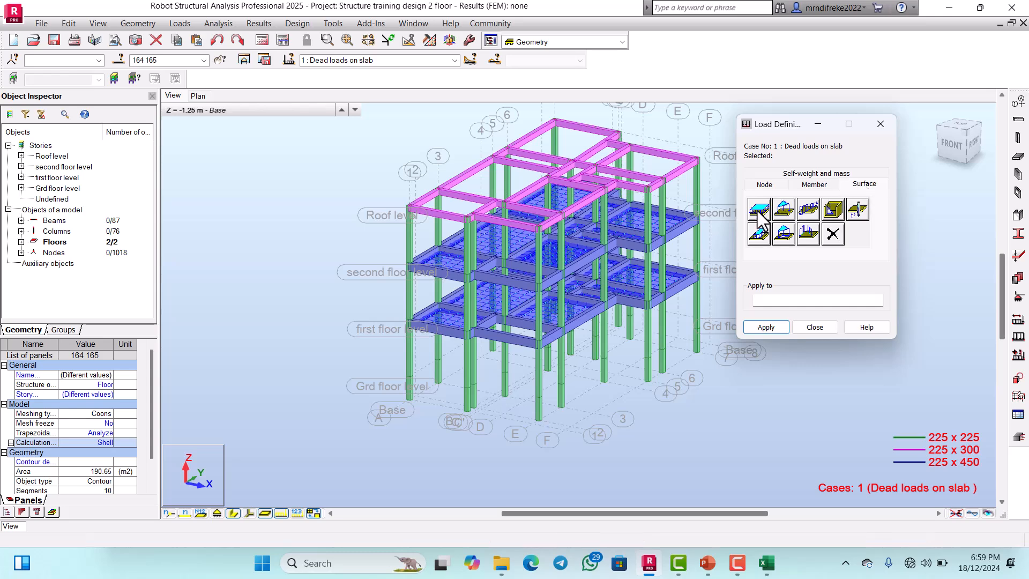
click(759, 209)
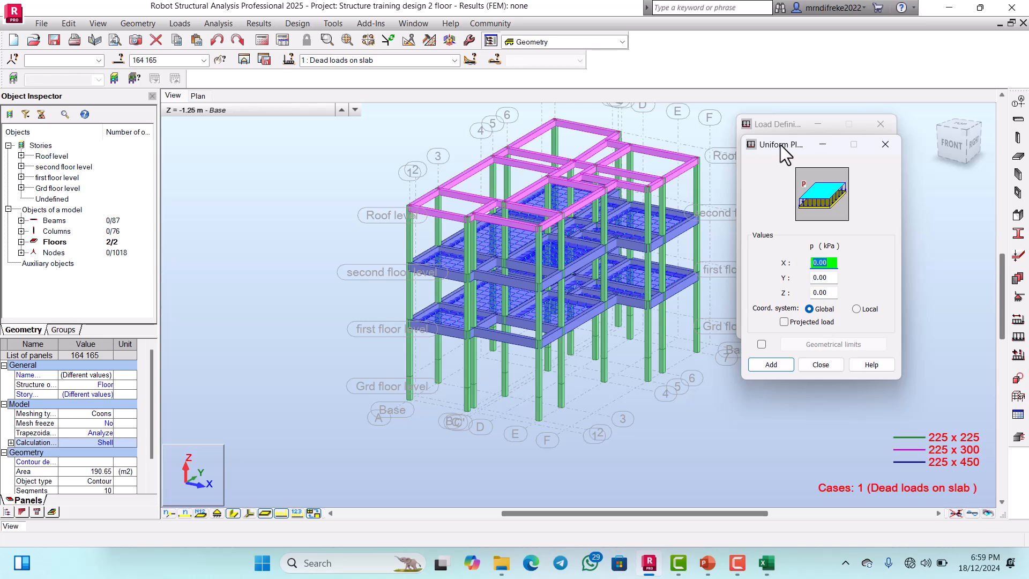
drag(780, 146, 777, 106)
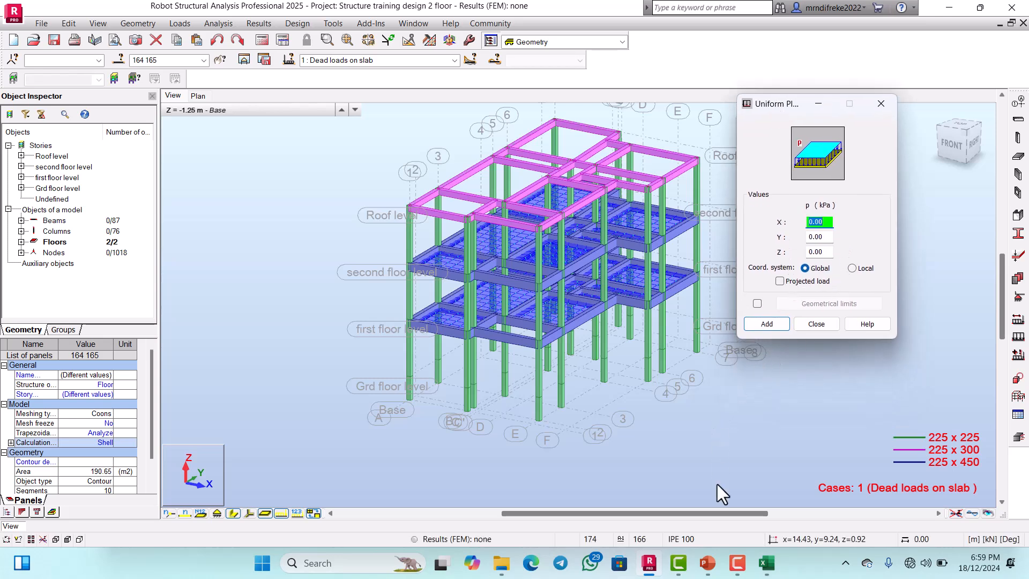
click(767, 564)
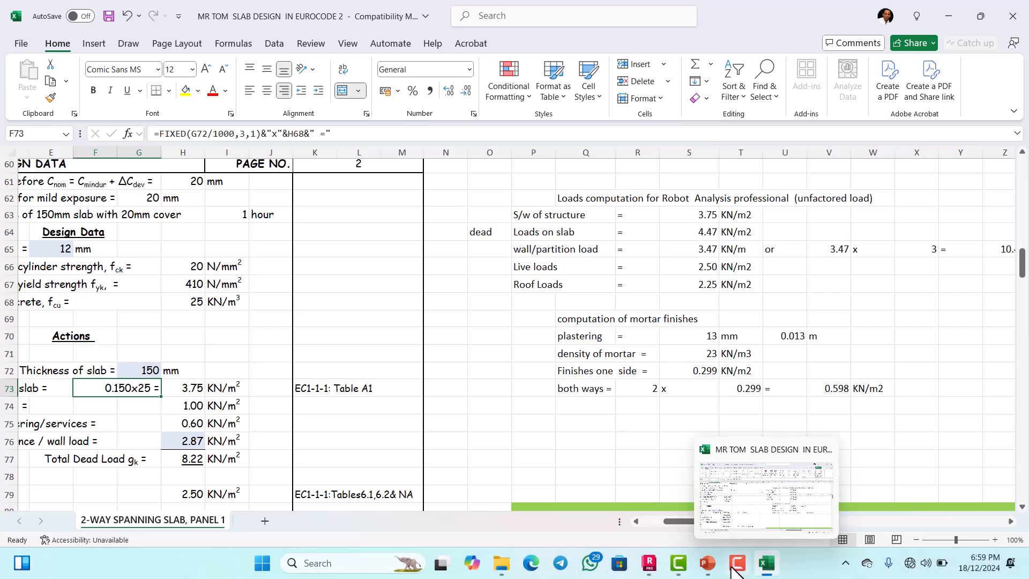
click(650, 563)
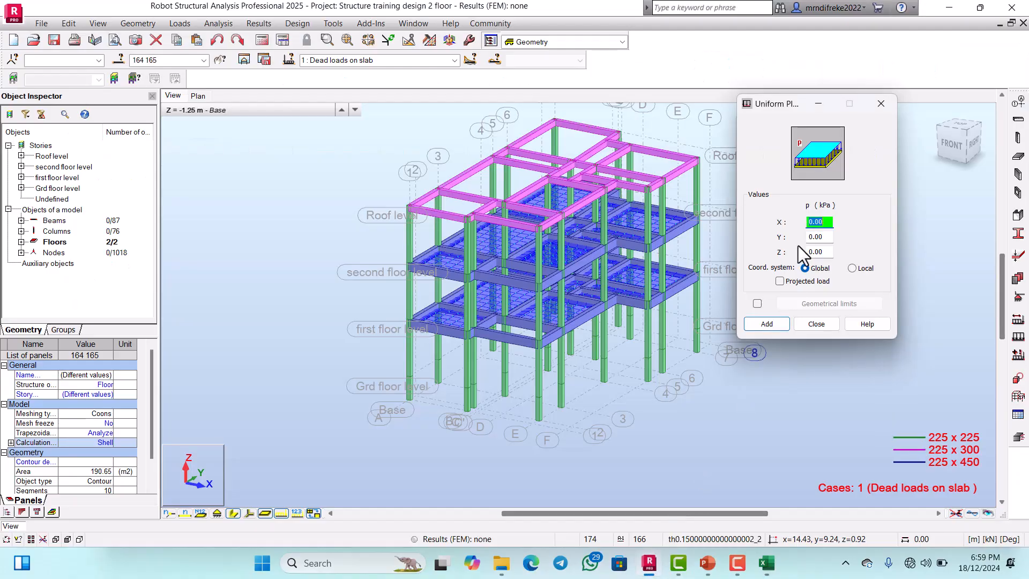
Define the uniform planar load as -4.47 kPa in Z and apply it to the selected floor slab panels in Robot
click(829, 254)
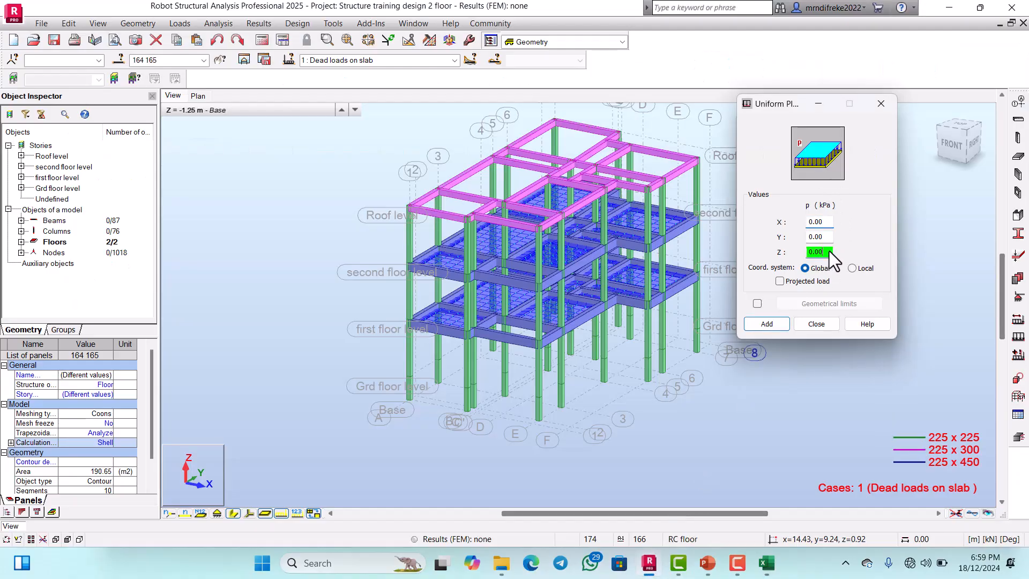
key(BackSpace)
key(BackSpace)
key(BackSpace)
key(BackSpace)
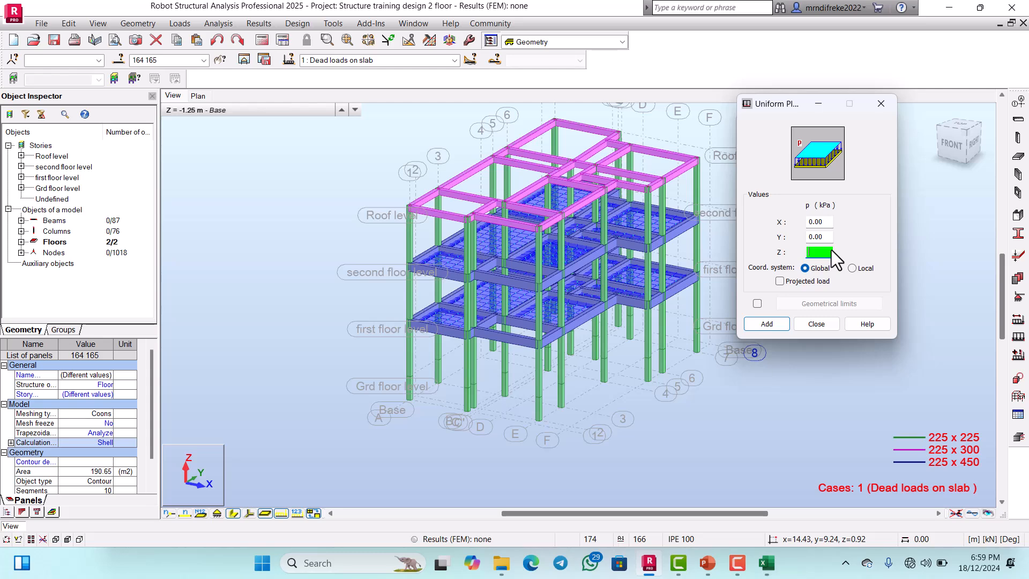
text(-4.47)
click(781, 327)
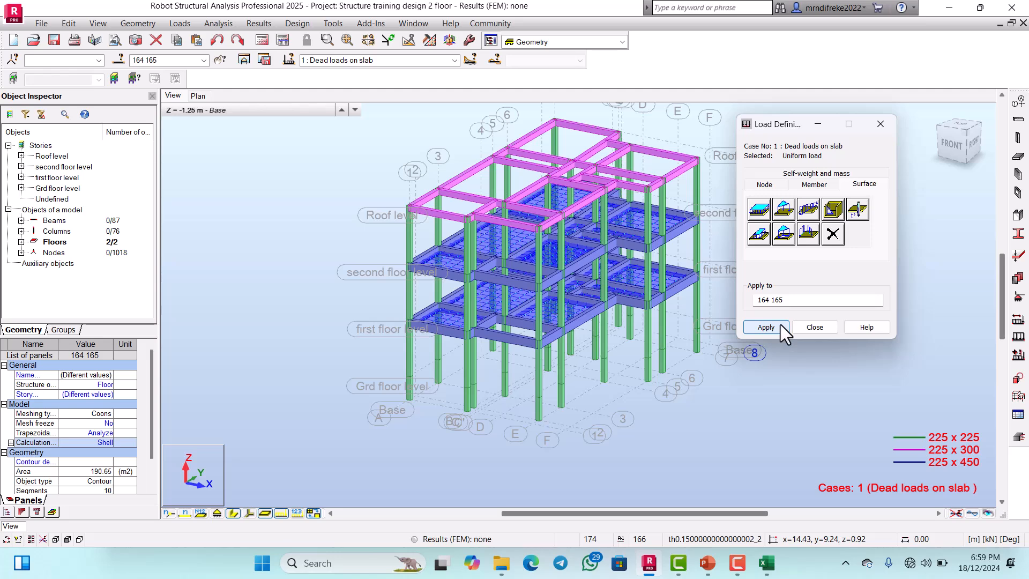
click(775, 326)
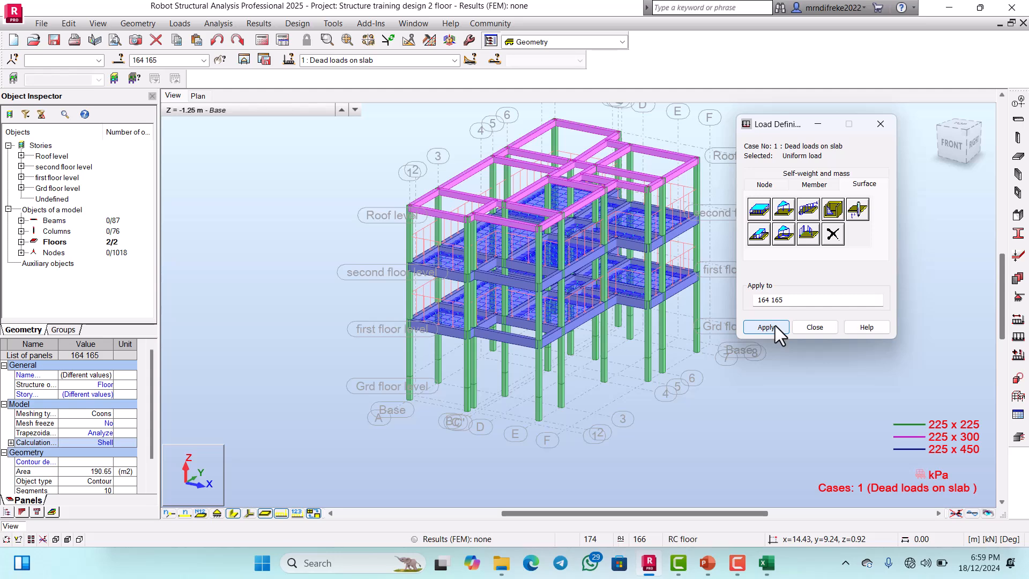
Make live load on slab the active case, start a uniform planar load, and check the live load value in the Excel list
click(454, 60)
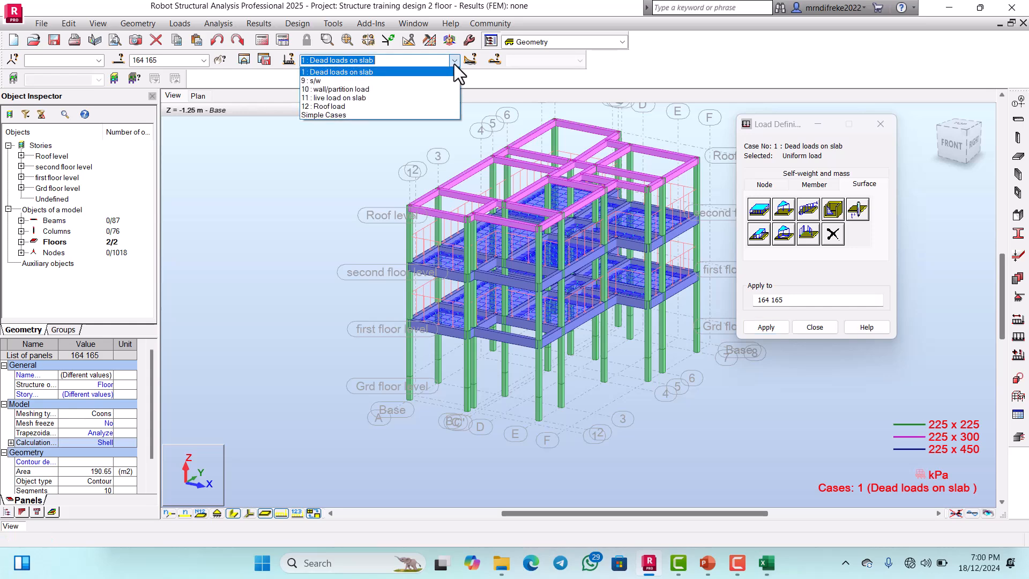
click(362, 99)
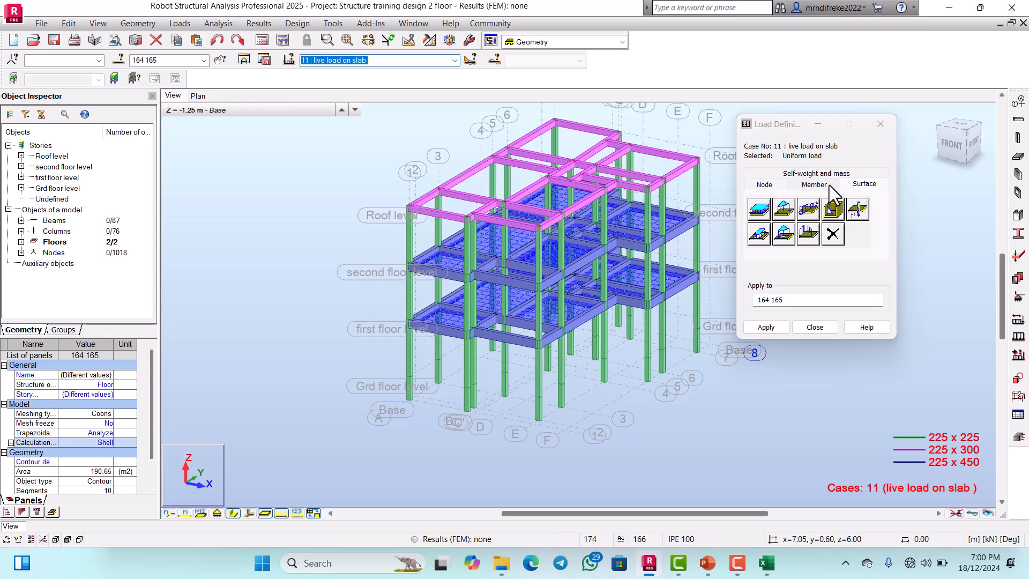
click(758, 210)
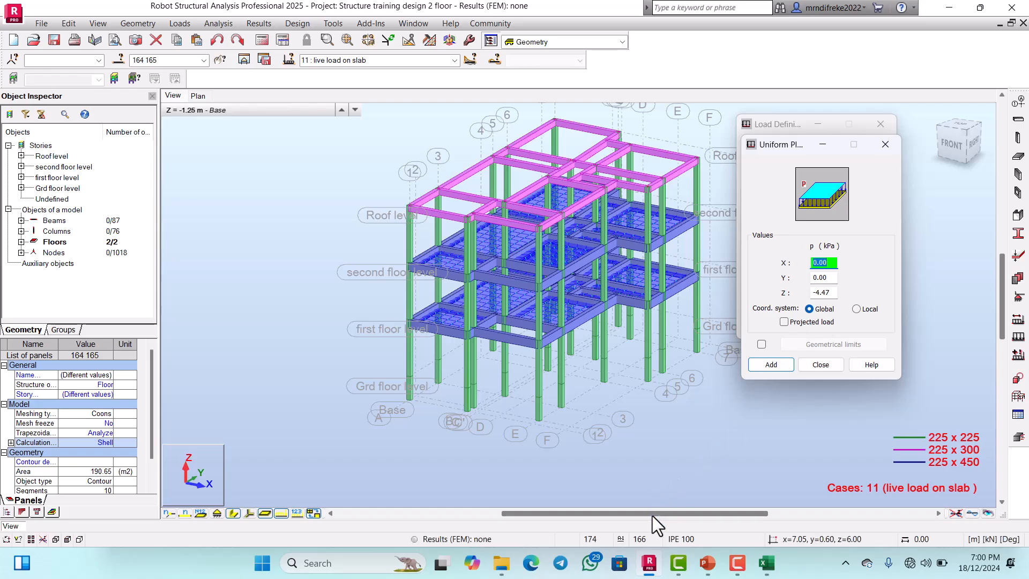
click(765, 564)
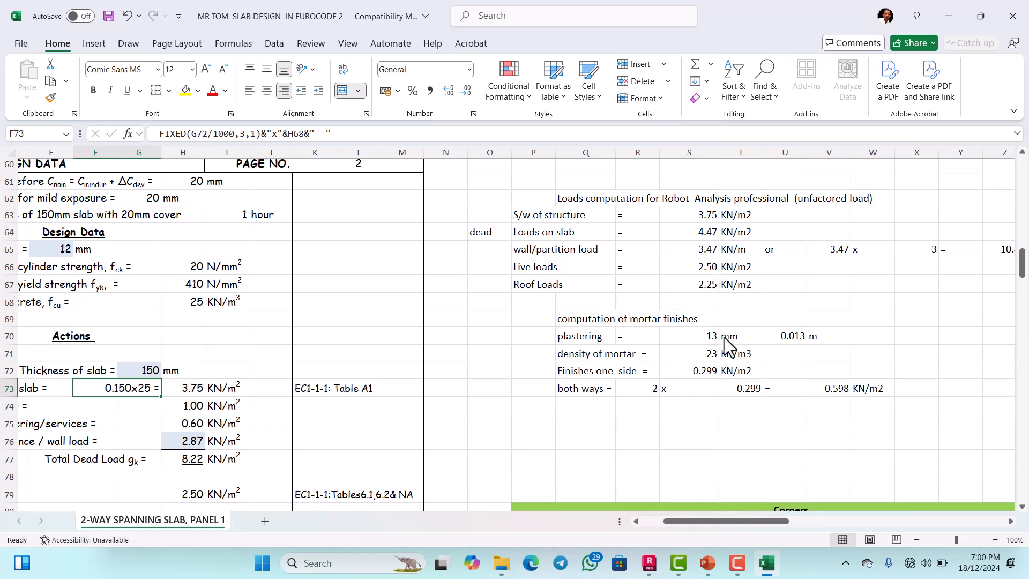
mouse_move(744, 565)
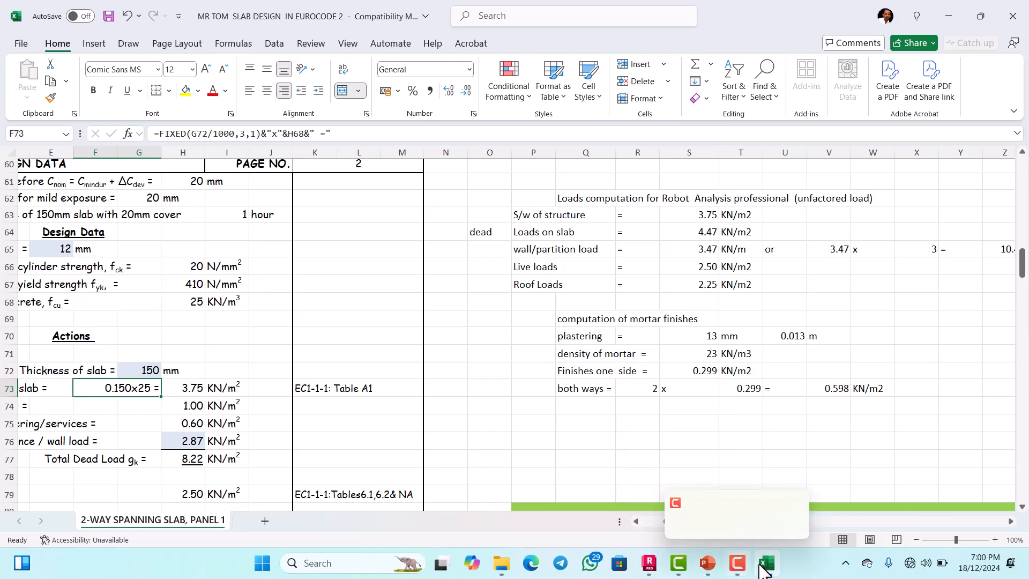
click(656, 568)
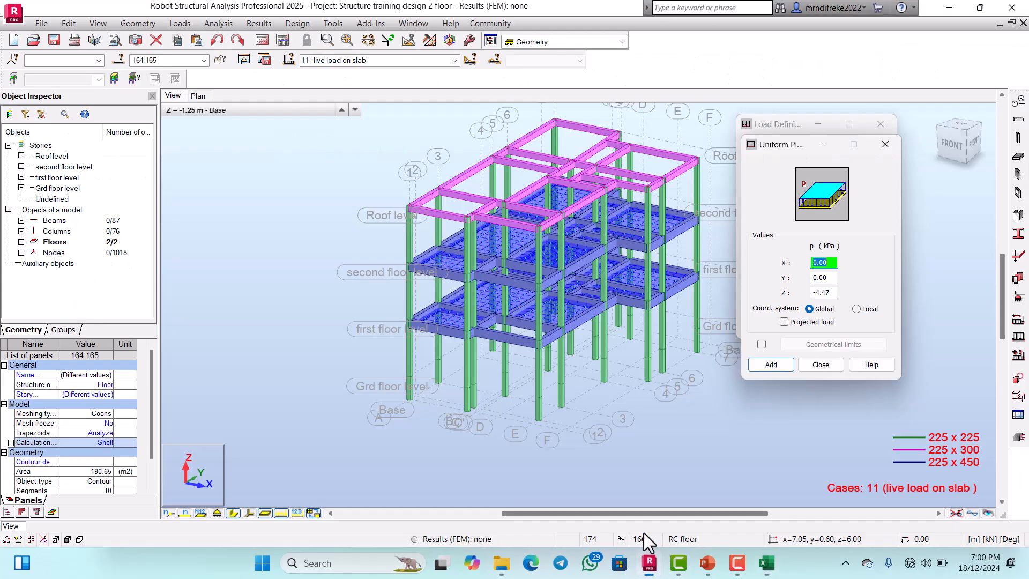
Set the planar load to -2.50 kPa in Z, apply it to the floor slab panels, and close Load Definition
click(831, 293)
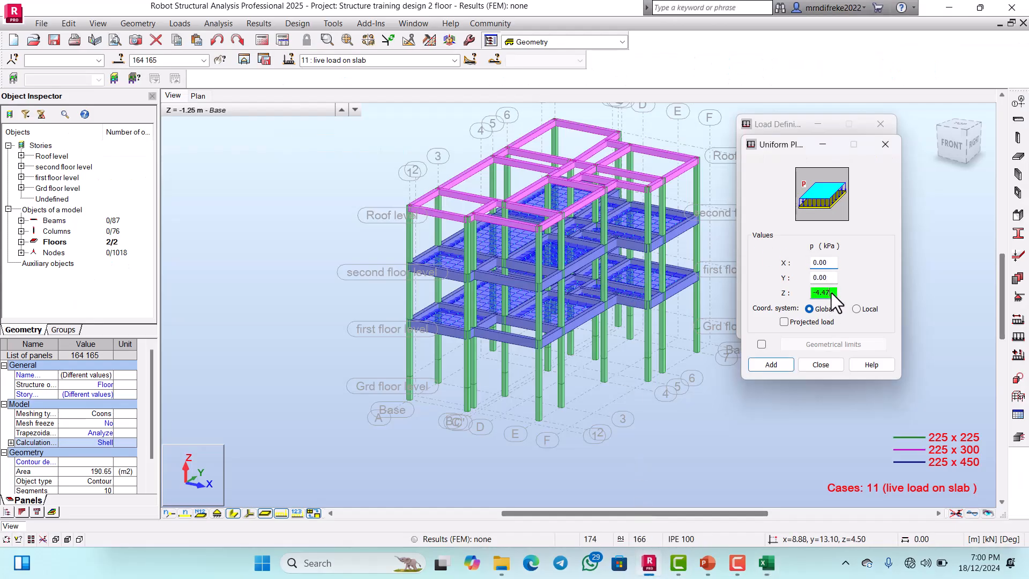
key(BackSpace)
key(BackSpace)
text(2.50)
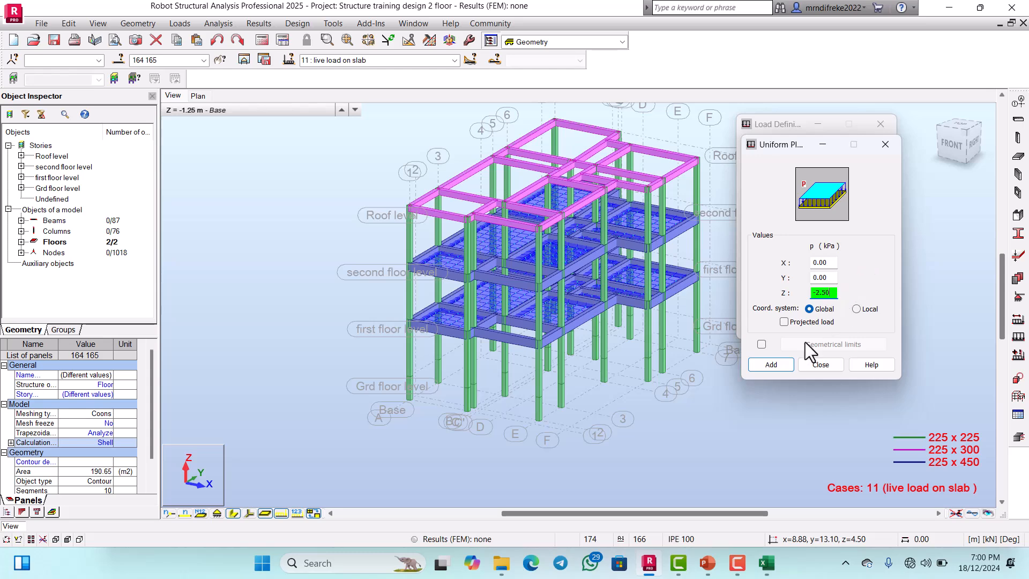
click(780, 366)
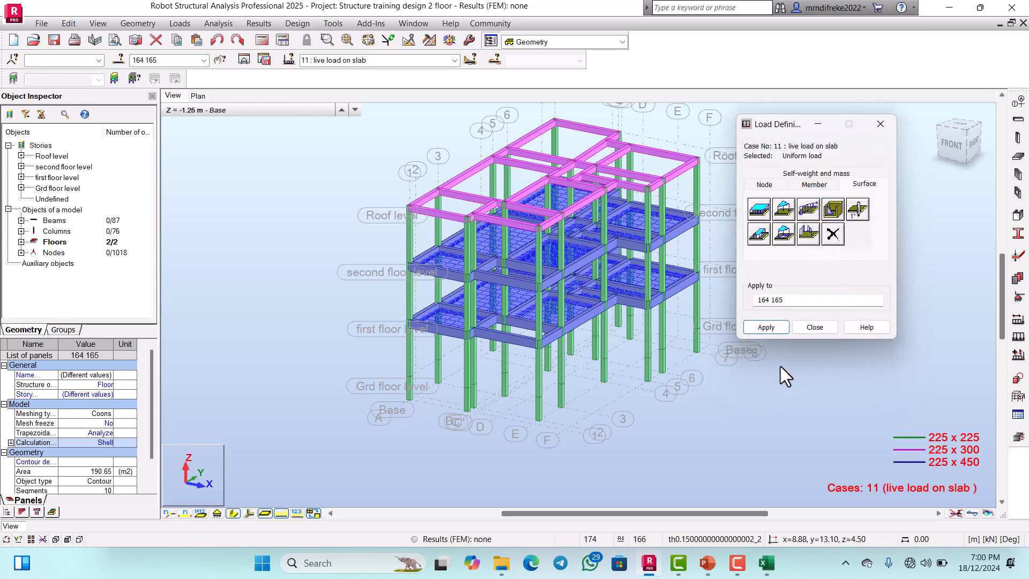
click(770, 327)
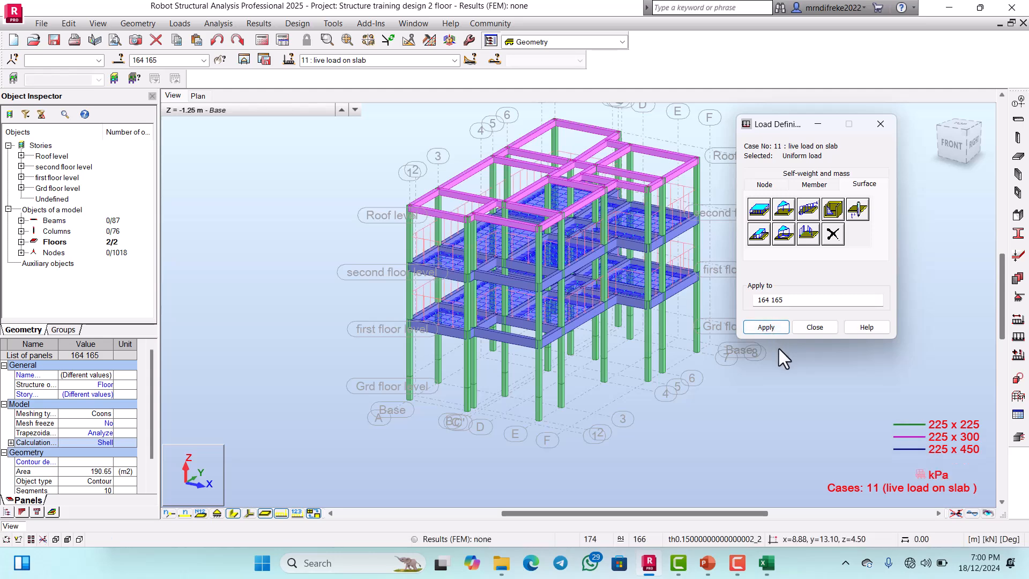
click(815, 327)
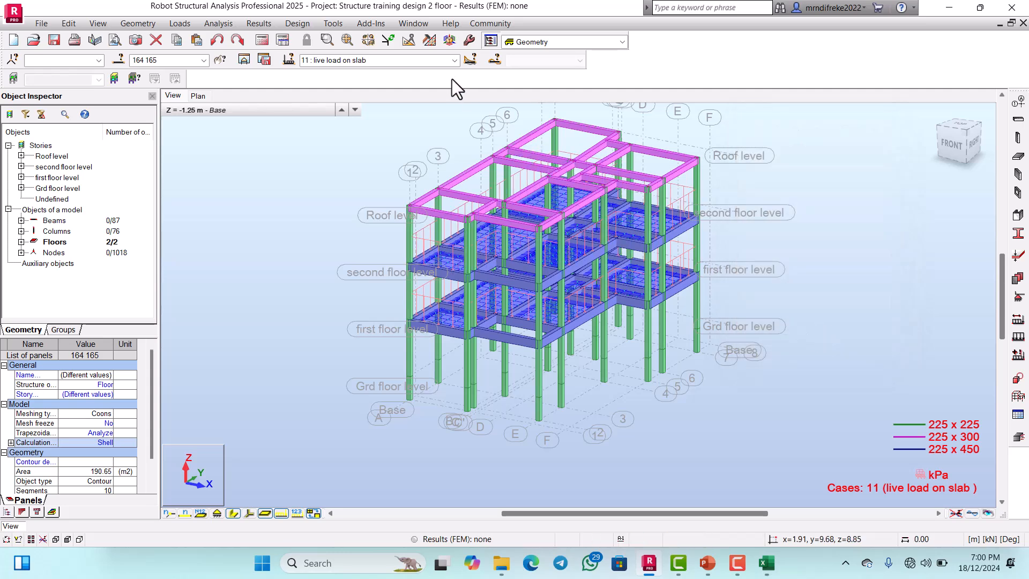
Make wall/partition load the active case and replace the panel selection with the members of the 1ST & 2ND FLR BM group
click(454, 60)
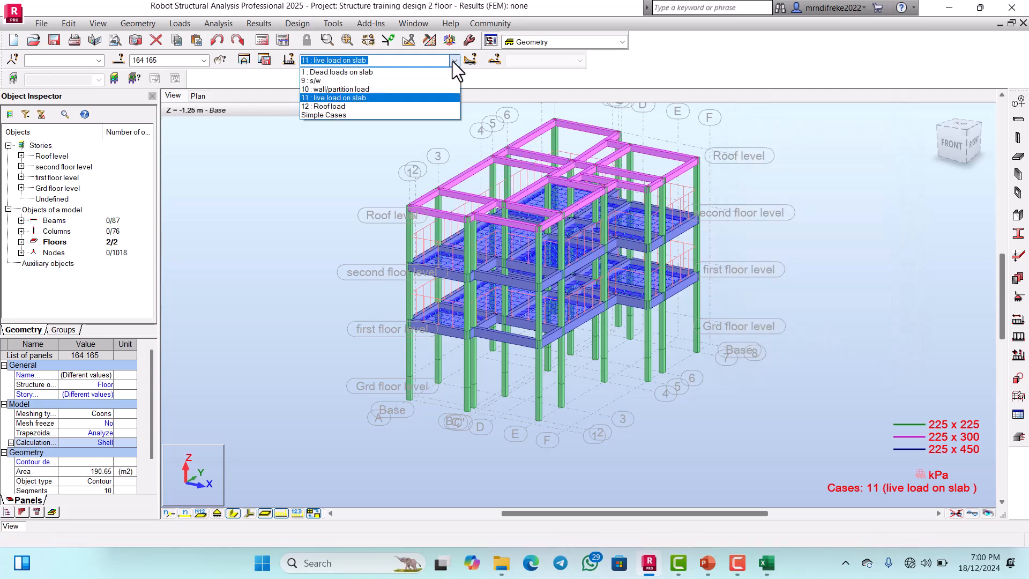
click(370, 87)
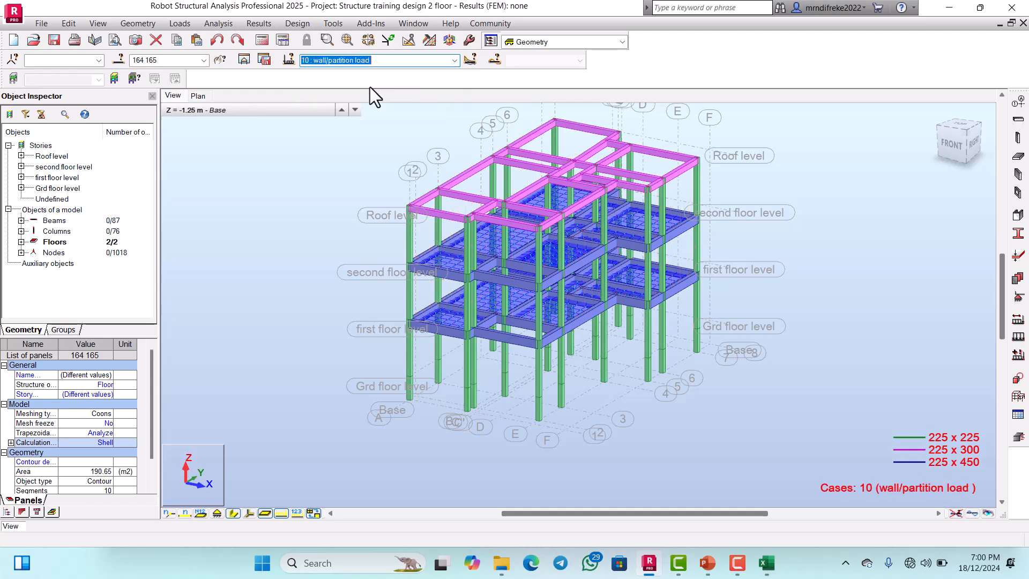
click(345, 135)
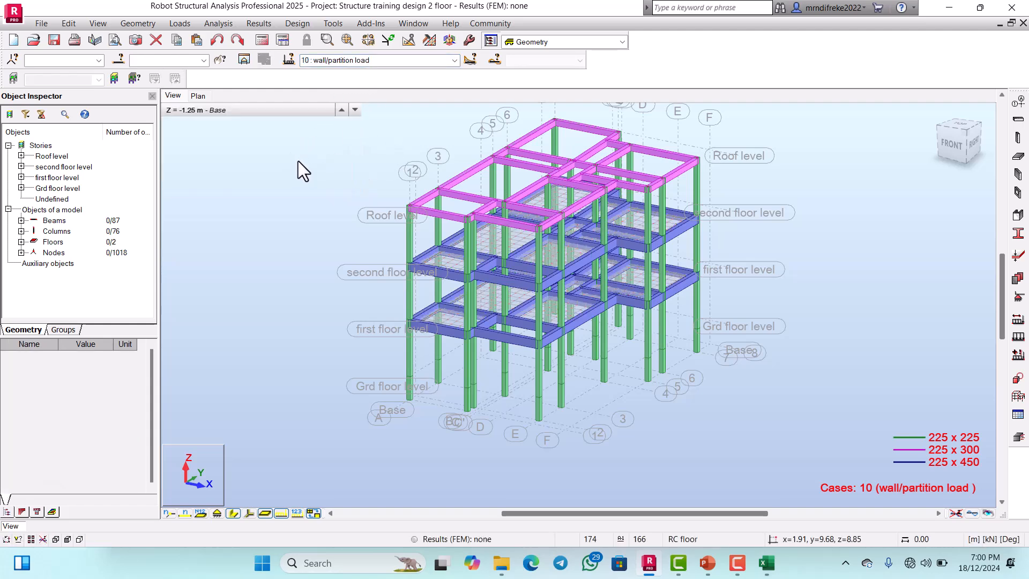
click(121, 61)
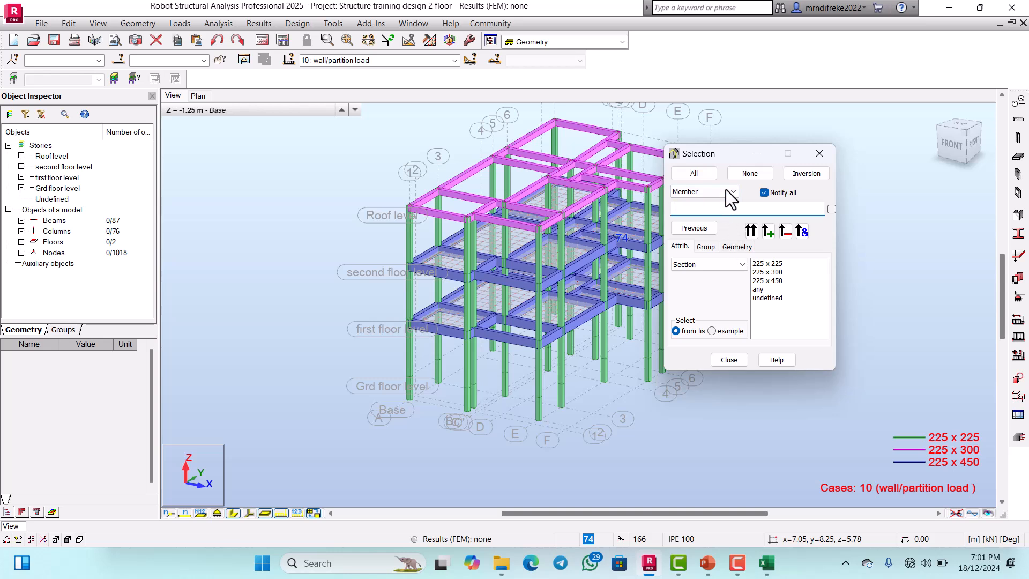
drag(725, 153, 766, 111)
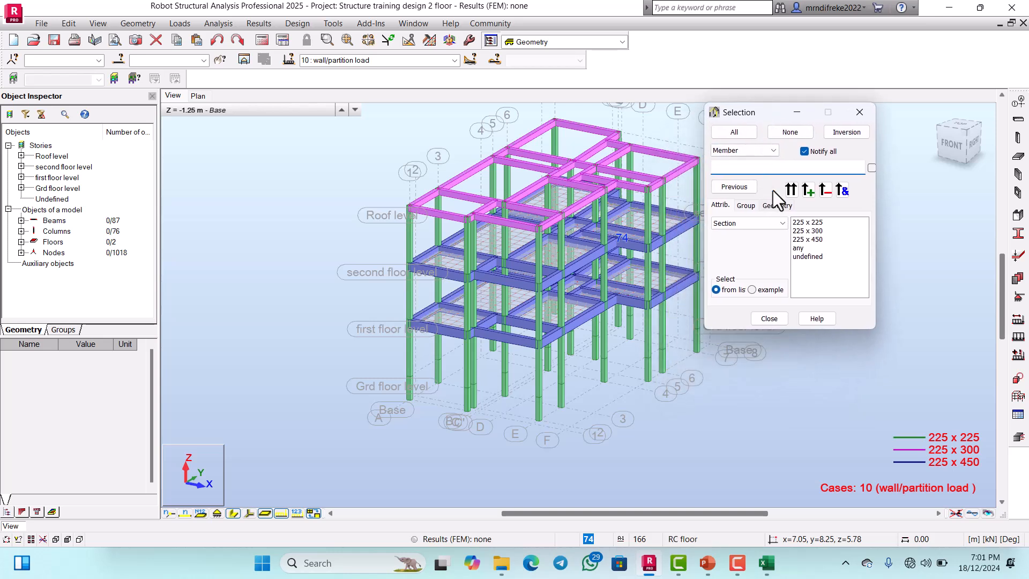
click(745, 206)
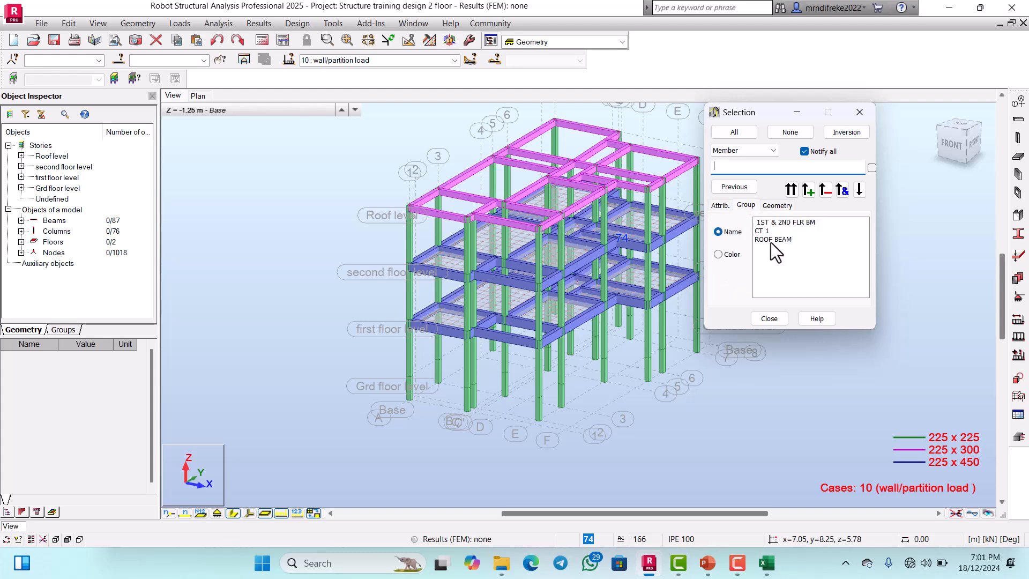
click(783, 222)
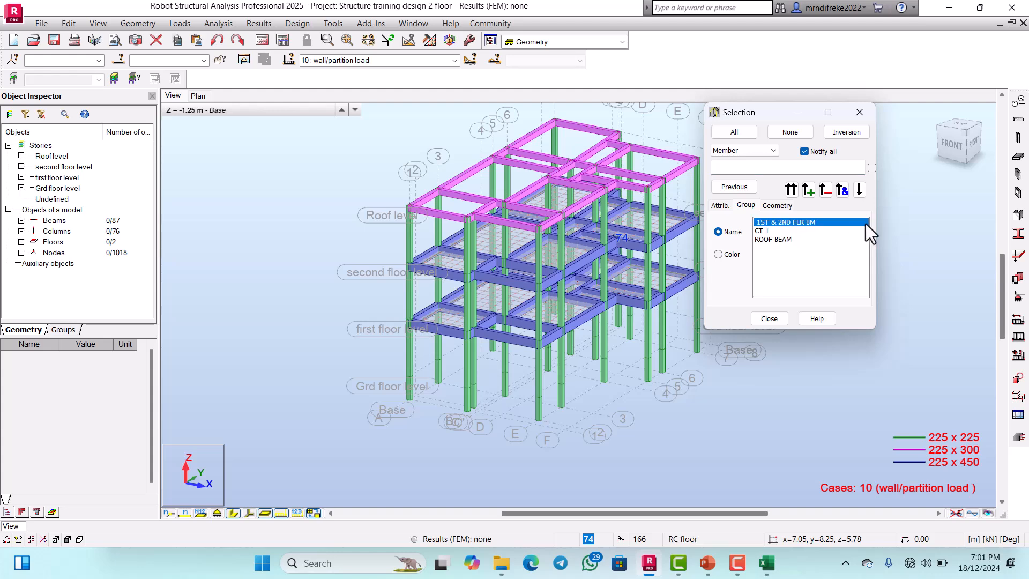
click(790, 189)
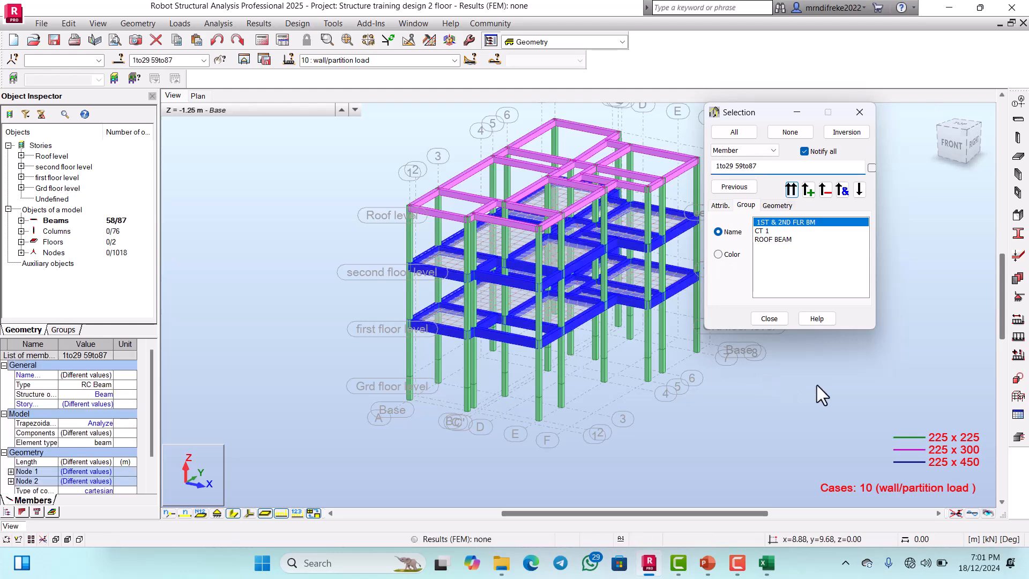
click(772, 320)
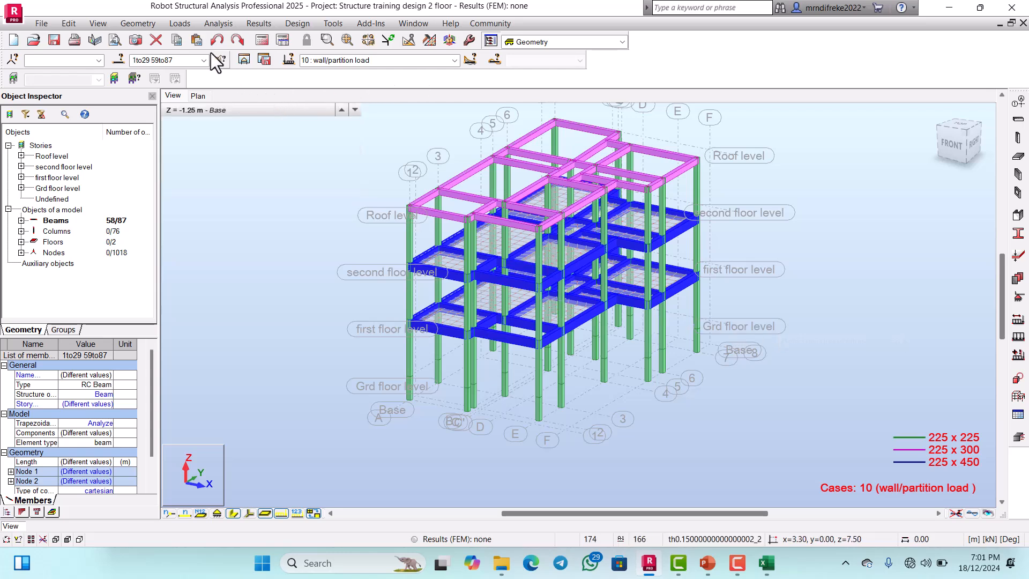
Define a uniform member load of -10 kN/m in Z, apply it to the selected floor beams, and close Load Definition
click(180, 23)
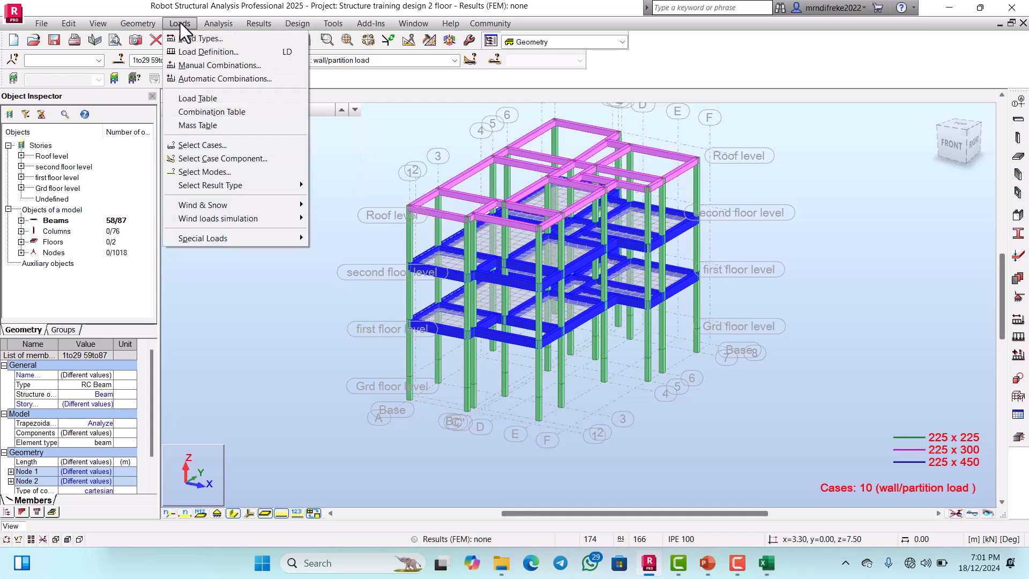
click(200, 50)
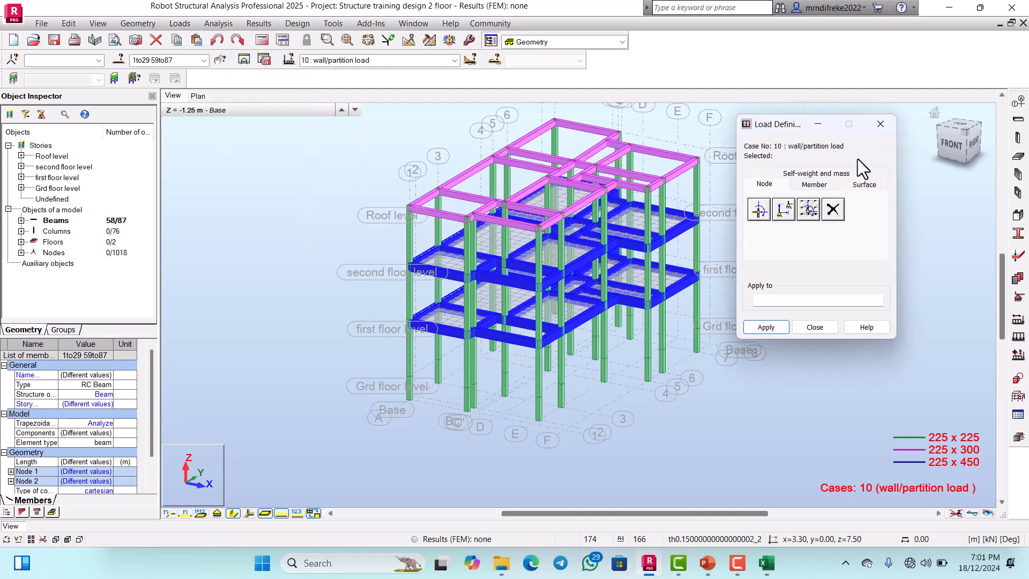
click(810, 184)
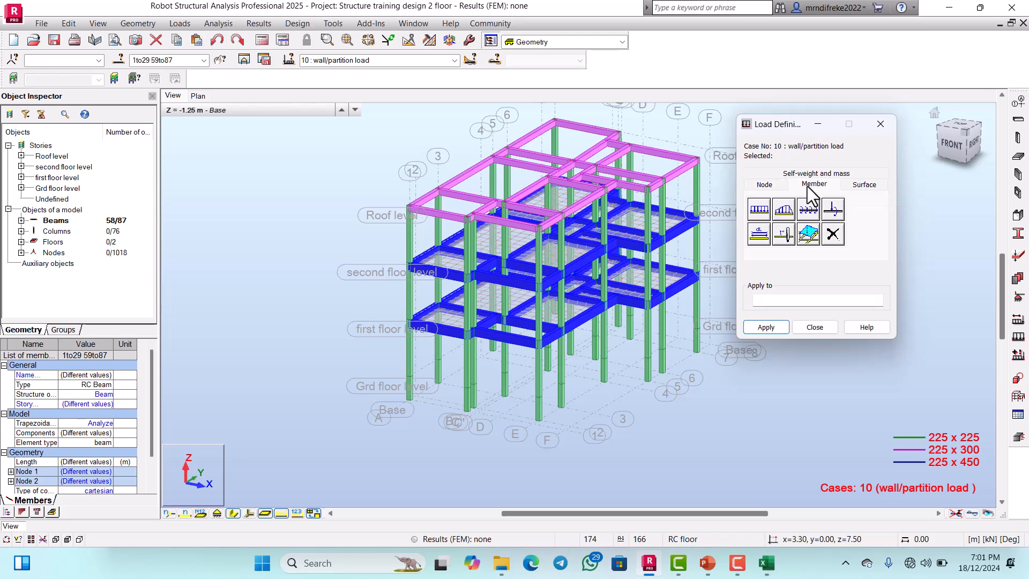
click(761, 207)
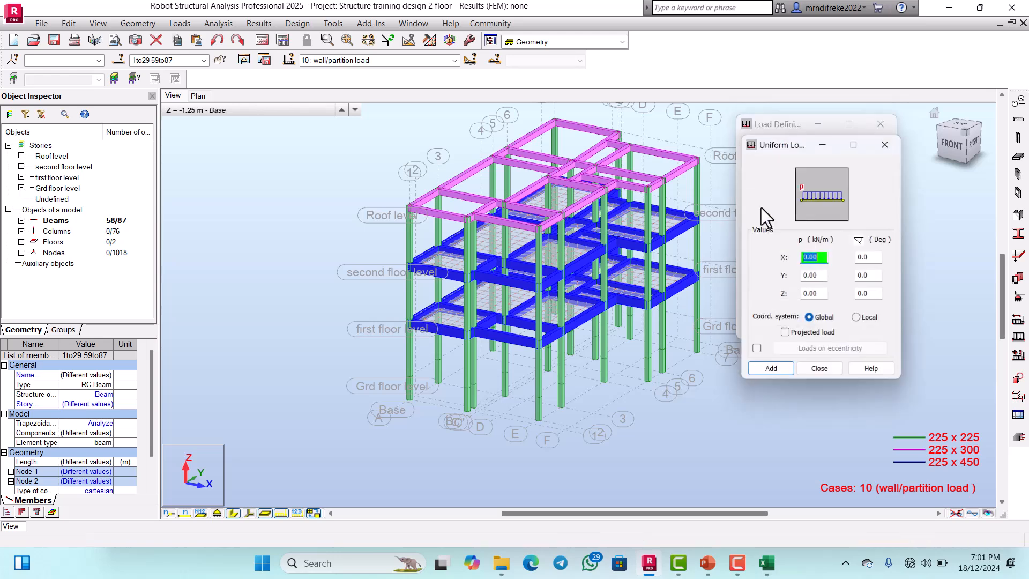
click(822, 296)
key(BackSpace)
key(BackSpace)
key(BackSpace)
key(BackSpace)
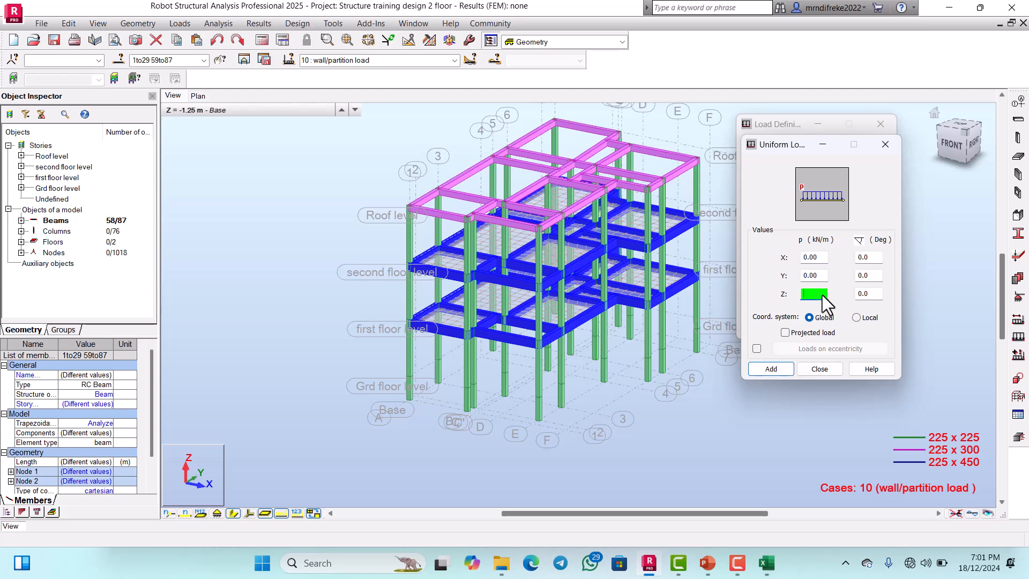
text(-10)
click(779, 369)
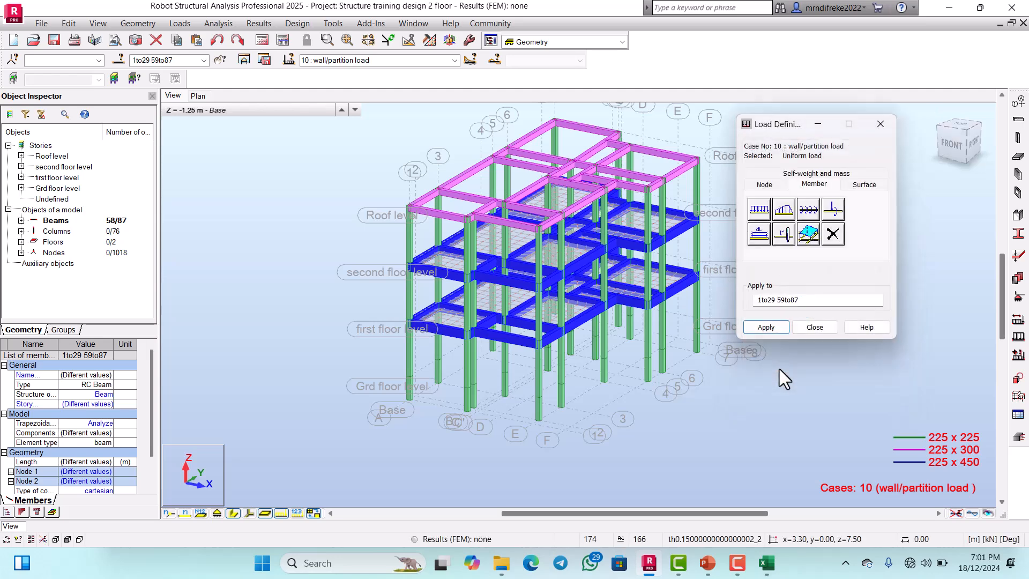
click(771, 329)
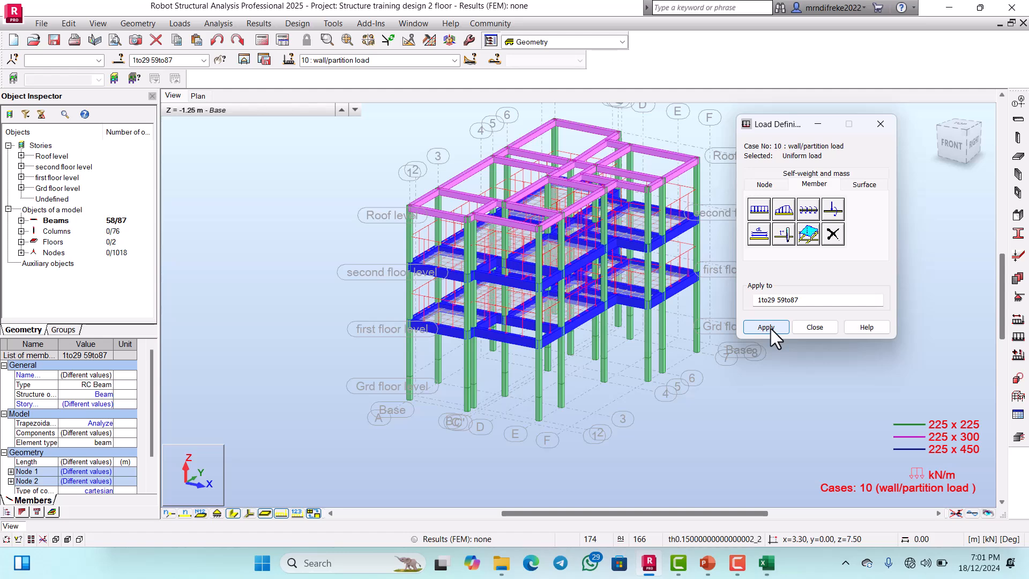
click(822, 329)
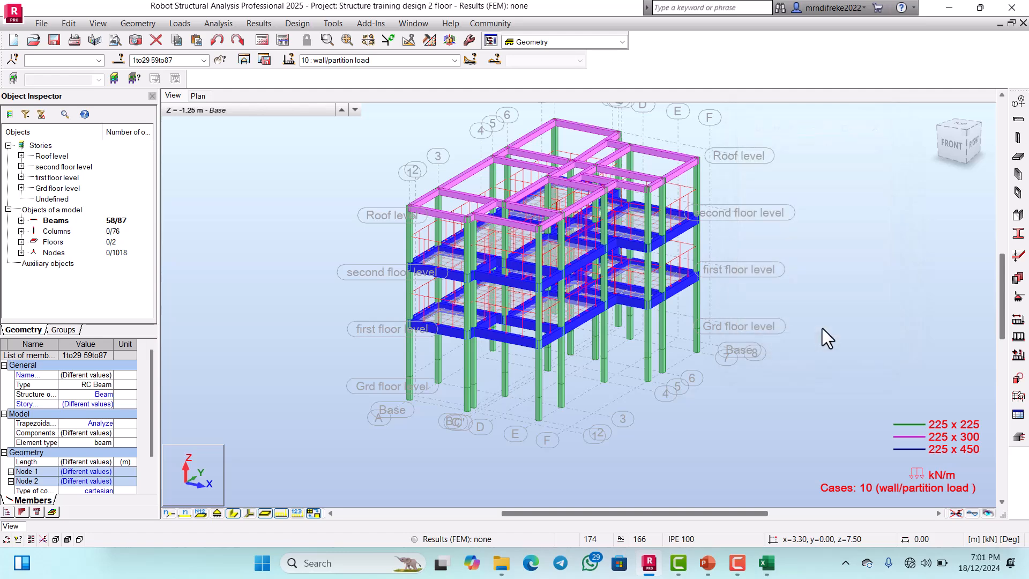